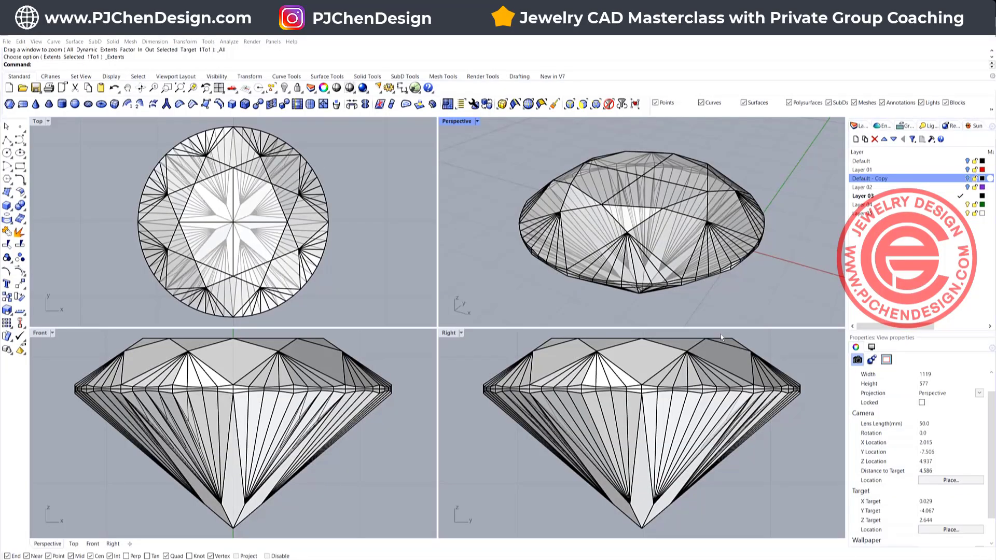
Step: Examine the round diamond's position relative to the origin in the Top viewport
scroll(326, 260, "down", 4)
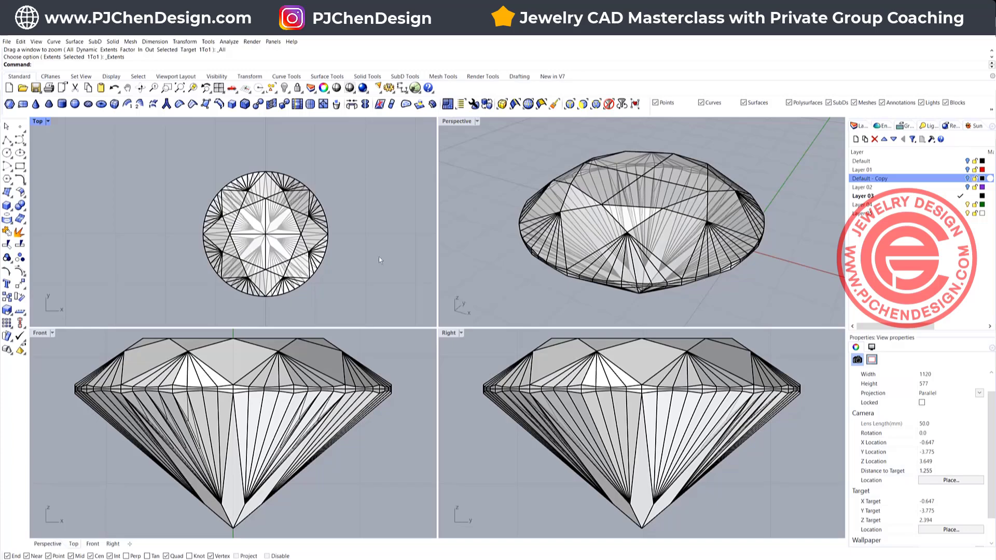
right_click_drag(342, 245, 277, 246)
scroll(294, 222, "down", 10)
scroll(286, 218, "up", 4)
scroll(279, 250, "up", 1)
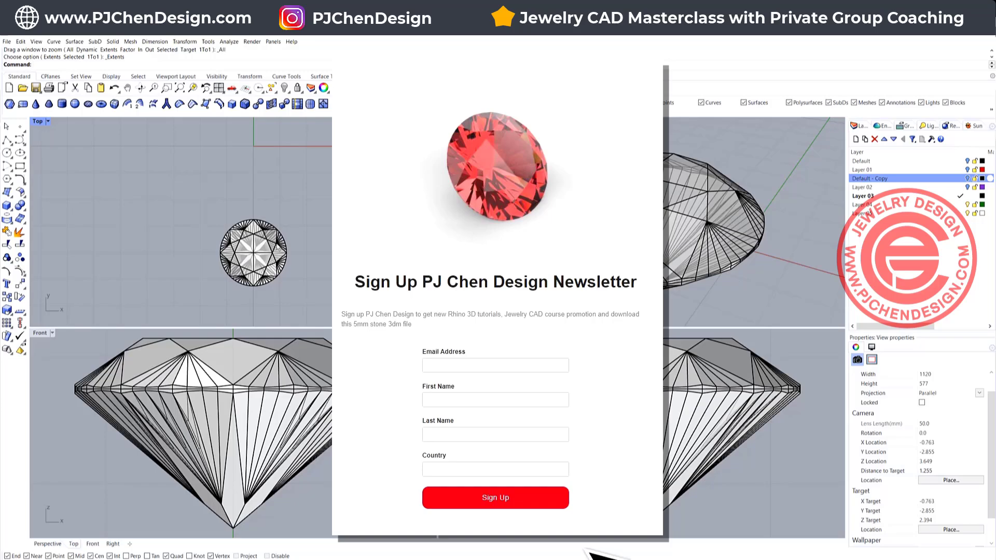
scroll(293, 236, "down", 4)
right_click_drag(293, 236, 266, 251)
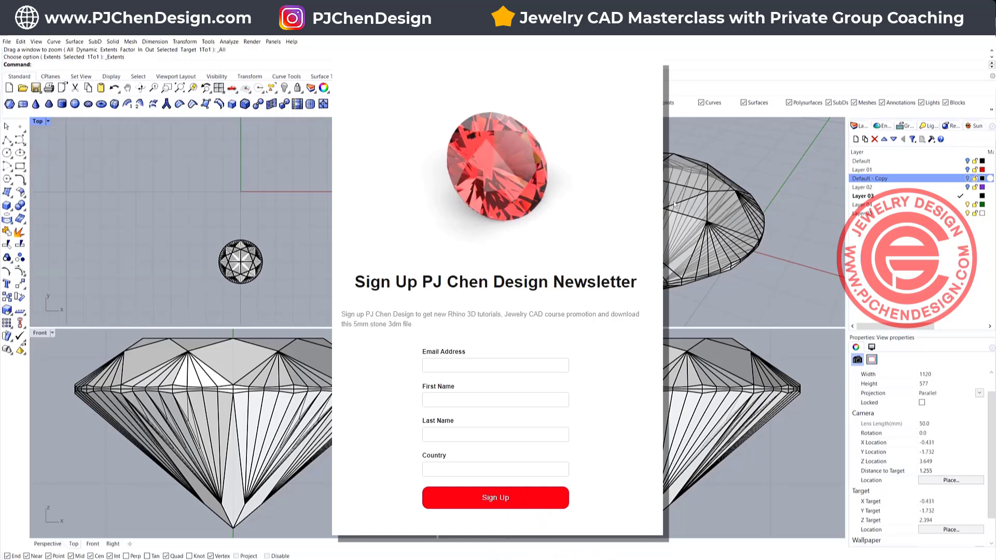
left_click(255, 249)
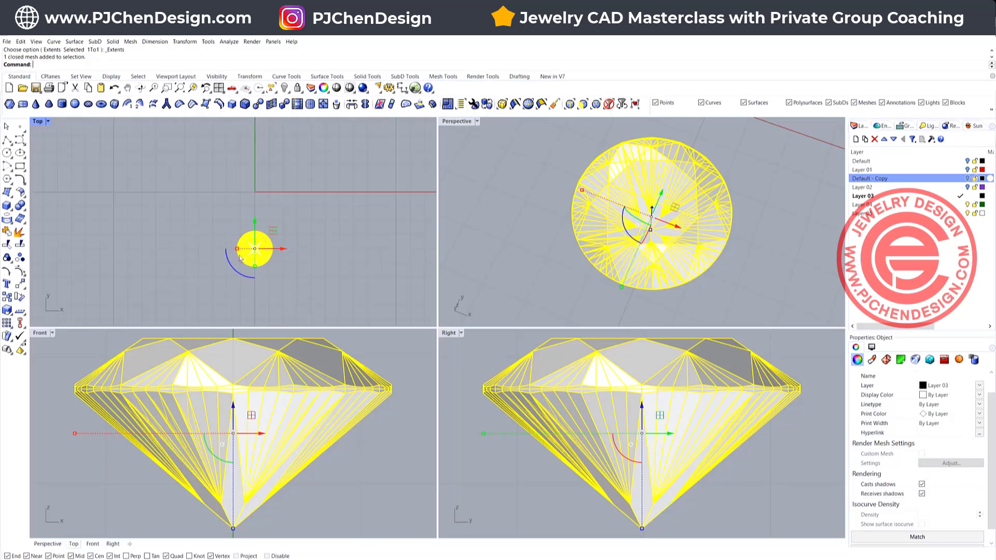
left_click(290, 255)
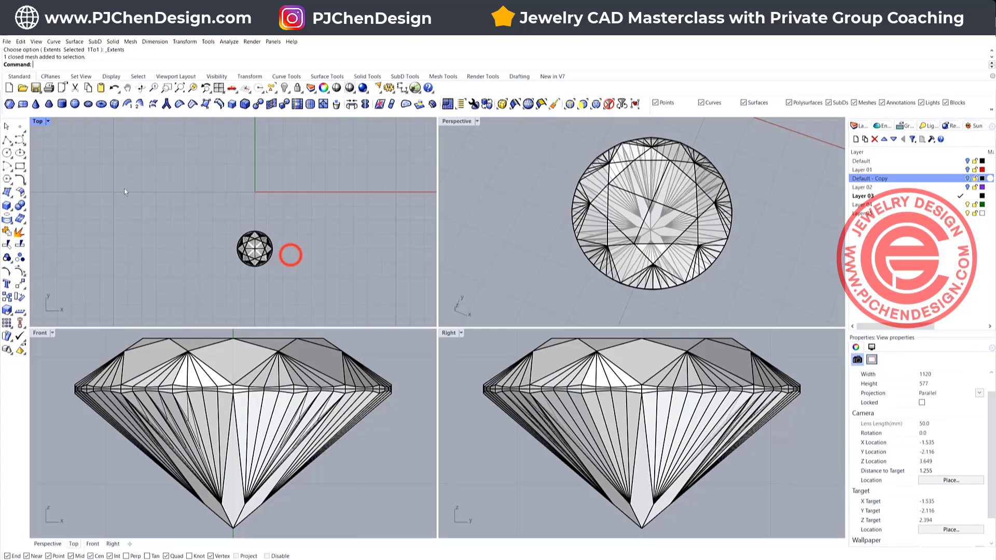
Step: Measure the diamond's width in the maximized Top viewport with a temporary horizontal dimension and delete that dimension
double_click(37, 121)
scroll(518, 366, "up", 3)
right_click_drag(466, 348, 408, 290)
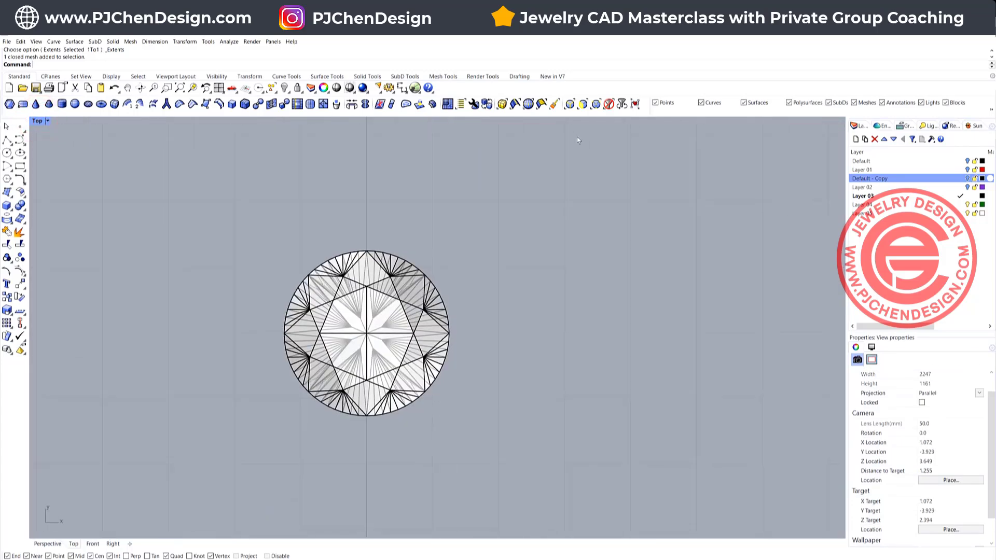
left_click(402, 87)
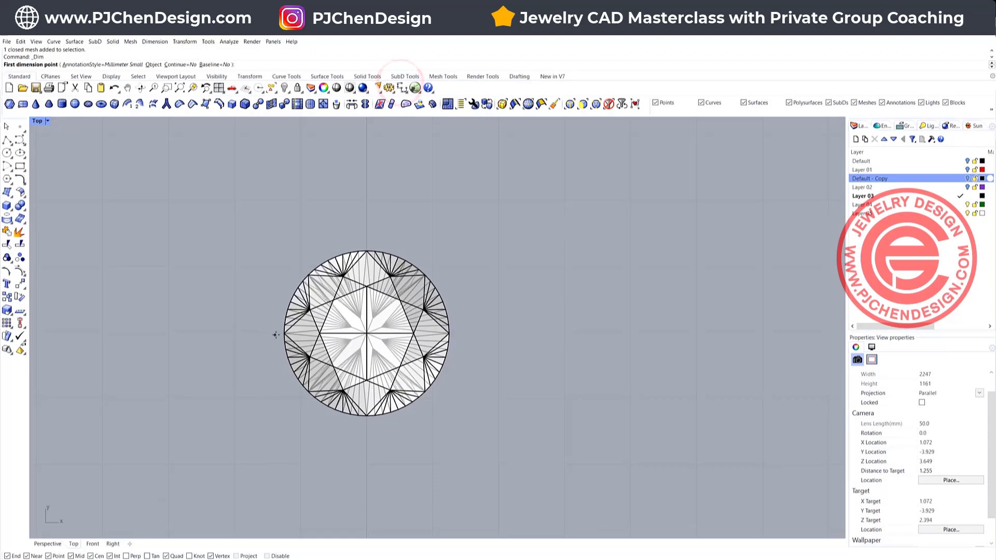
left_click(280, 333)
left_click(450, 333)
left_click(476, 200)
scroll(571, 275, "down", 3)
right_click_drag(547, 277, 416, 301)
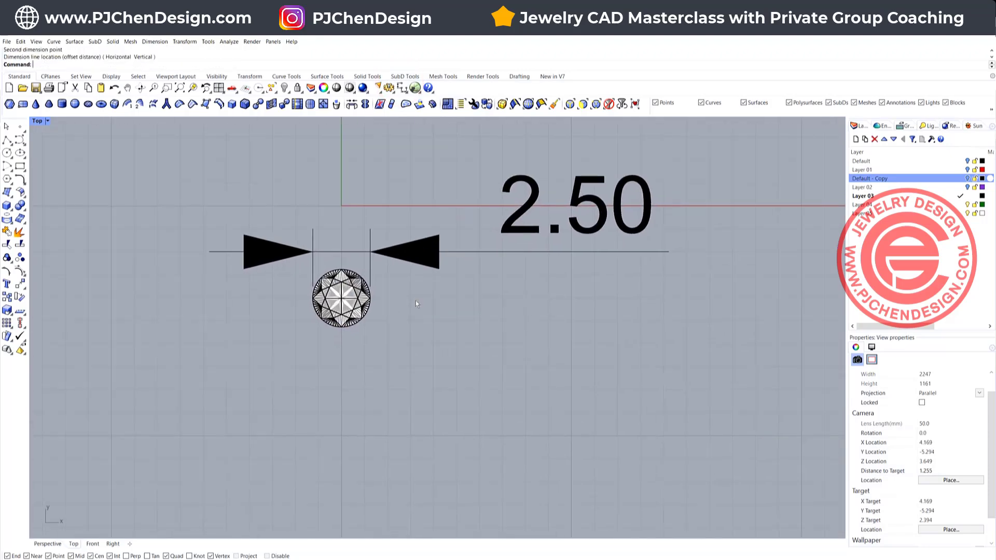
left_click(419, 256)
key("Delete")
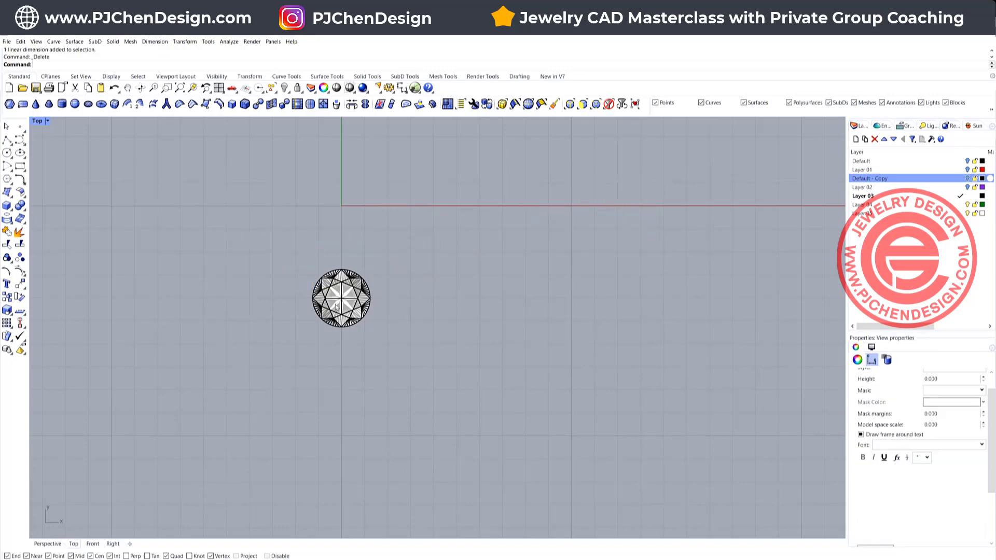
Step: Enlarge the diamond uniformly in 3D by eye to well over twice its size
left_click(337, 297)
left_click_drag(311, 300, 275, 301)
left_click(469, 297)
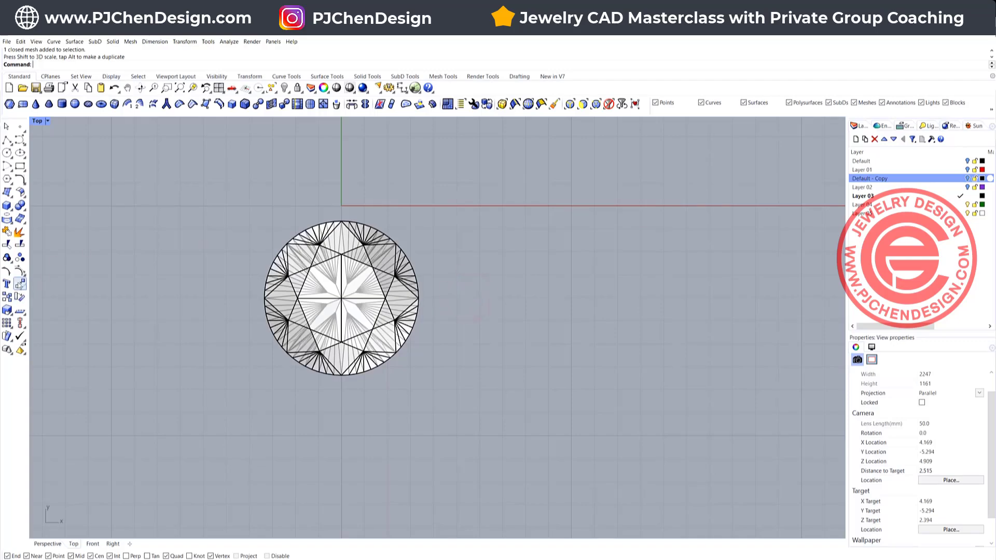
Step: Scale the diamond in 3D from its left edge, using its full width as reference, to a 2.5 mm diameter
left_click(7, 310)
left_click(284, 295)
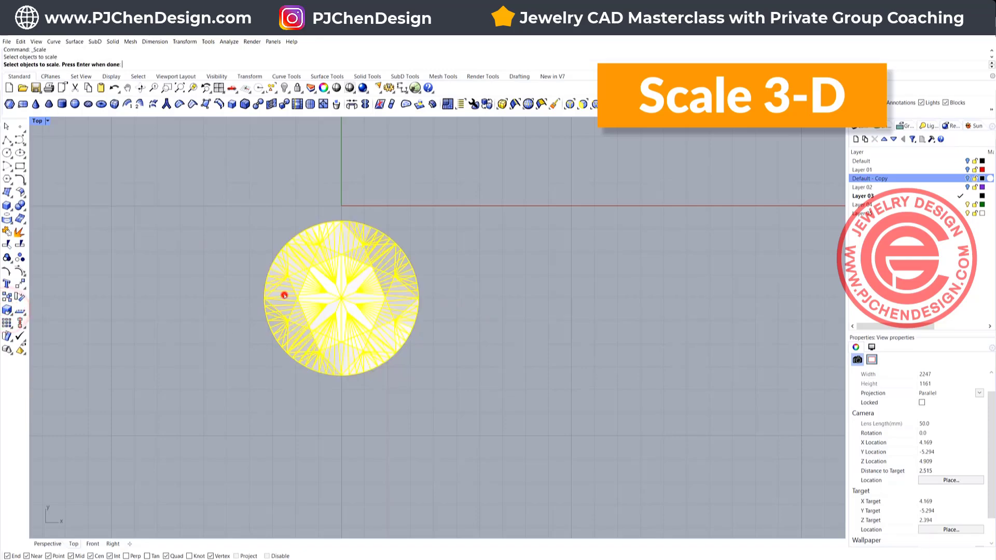
key("Return")
left_click(263, 298)
left_click(413, 298)
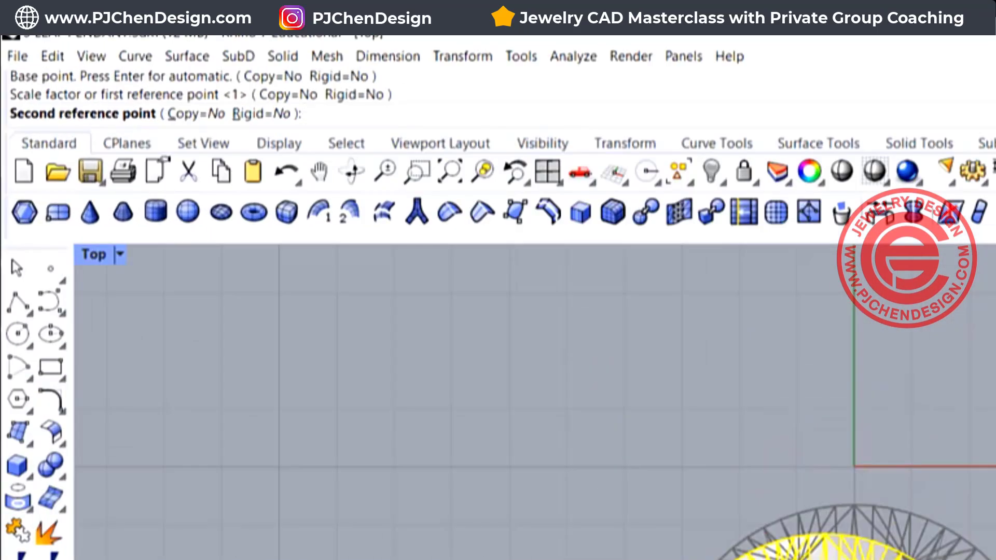
type("2.5")
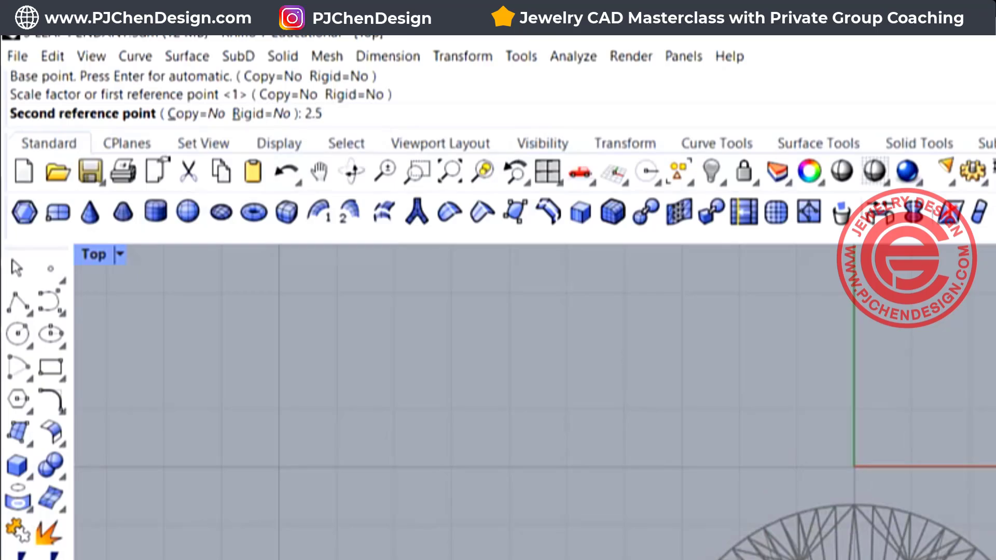
key("Return")
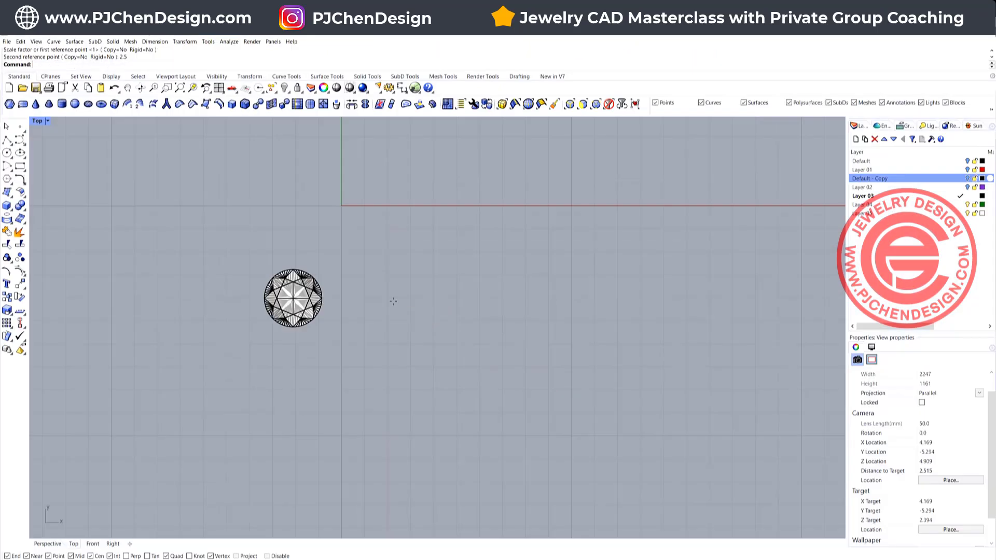
Step: Align the diamond's center to the origin (0) with Align Centers
left_click(321, 302)
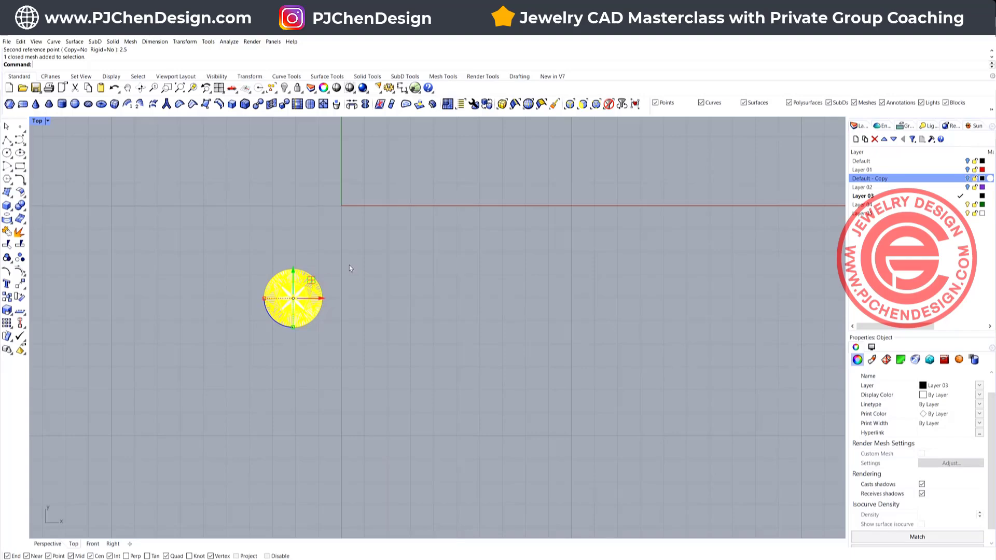
scroll(337, 286, "down", 4)
right_click_drag(330, 262, 316, 282)
scroll(316, 282, "up", 2)
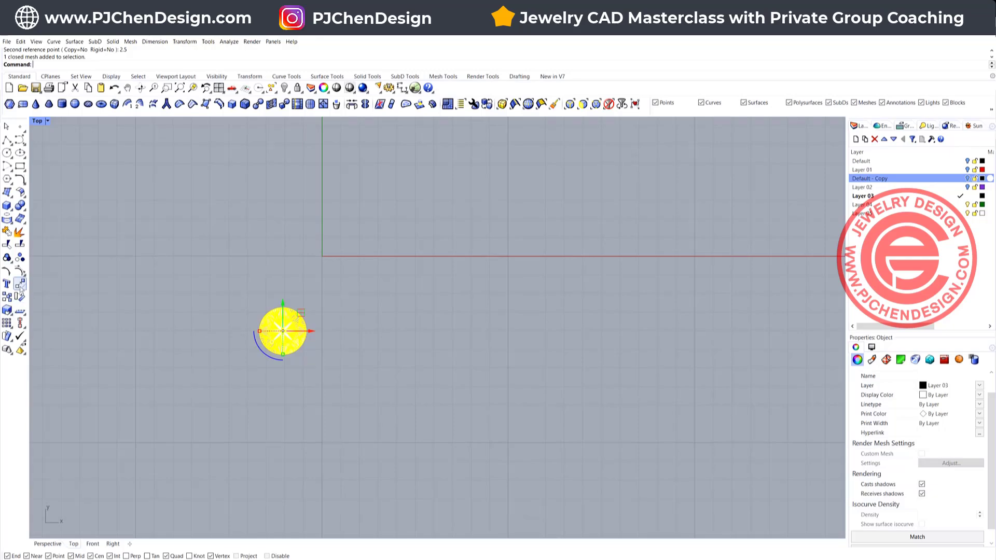
left_click(21, 324)
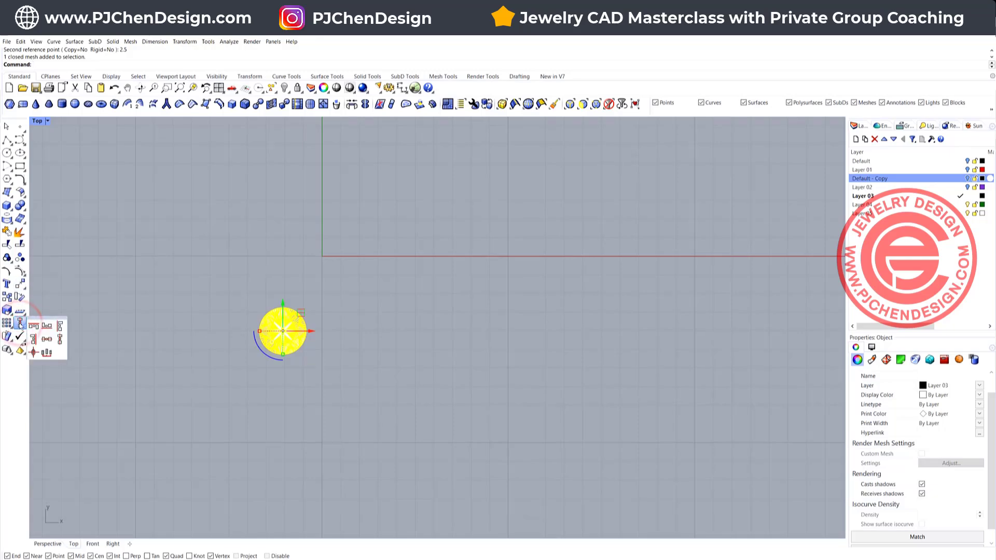
left_click(33, 353)
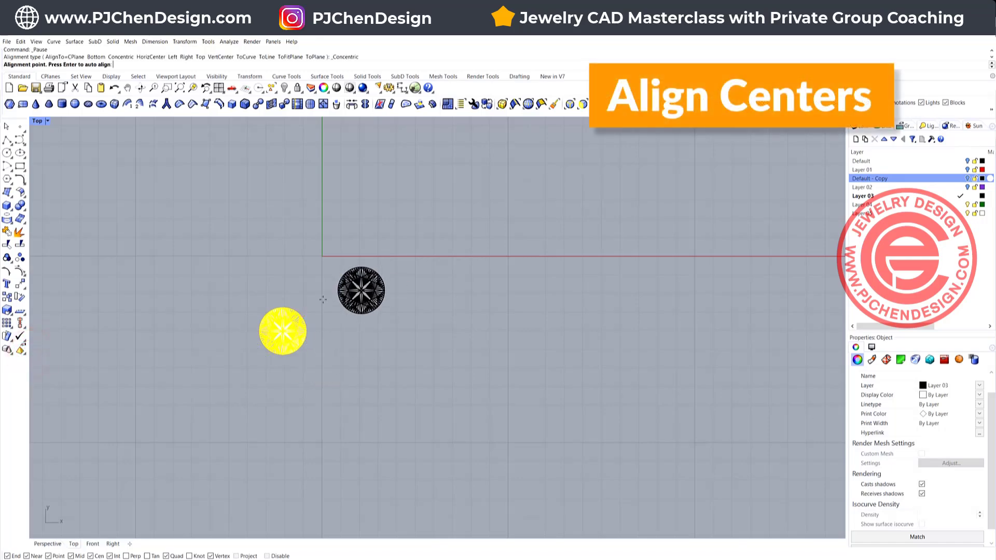
type("0")
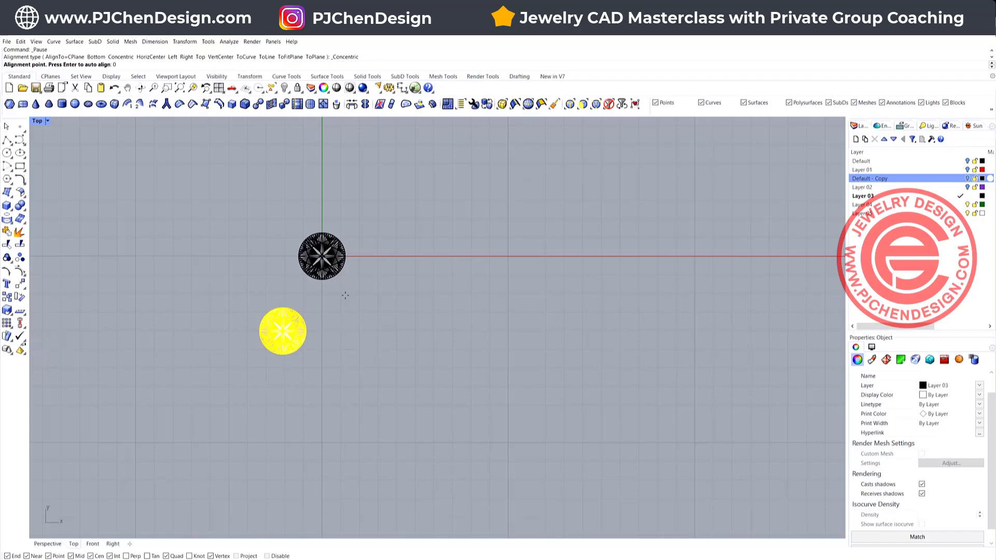
key("Return")
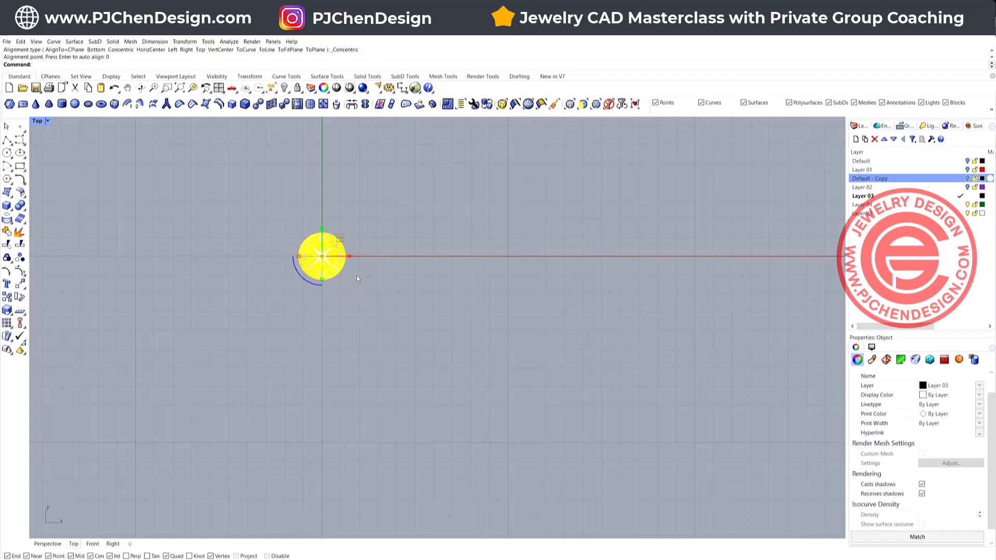
Step: Move the diamond straight up along Y until its lower edge sits just above the origin
scroll(327, 237, "up", 2)
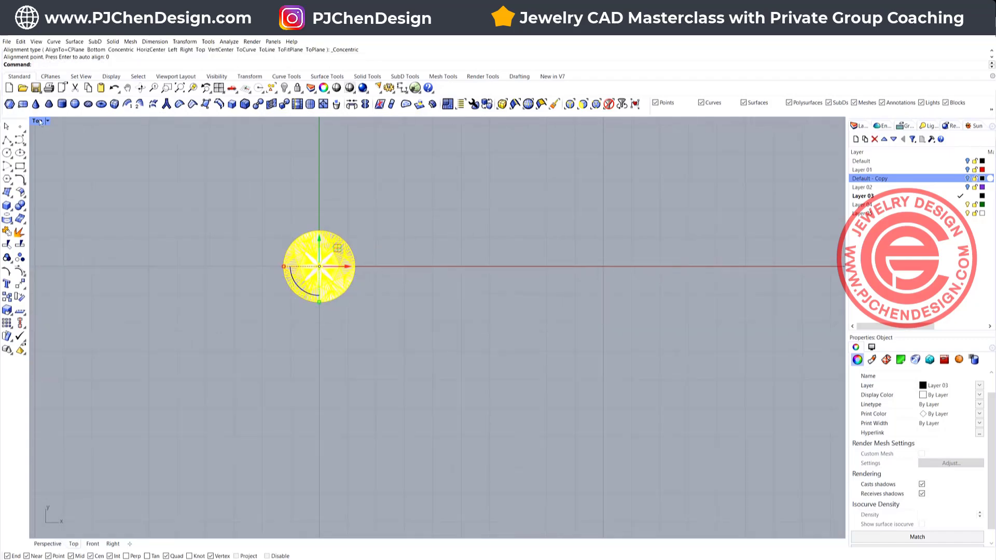
scroll(320, 285, "up", 2)
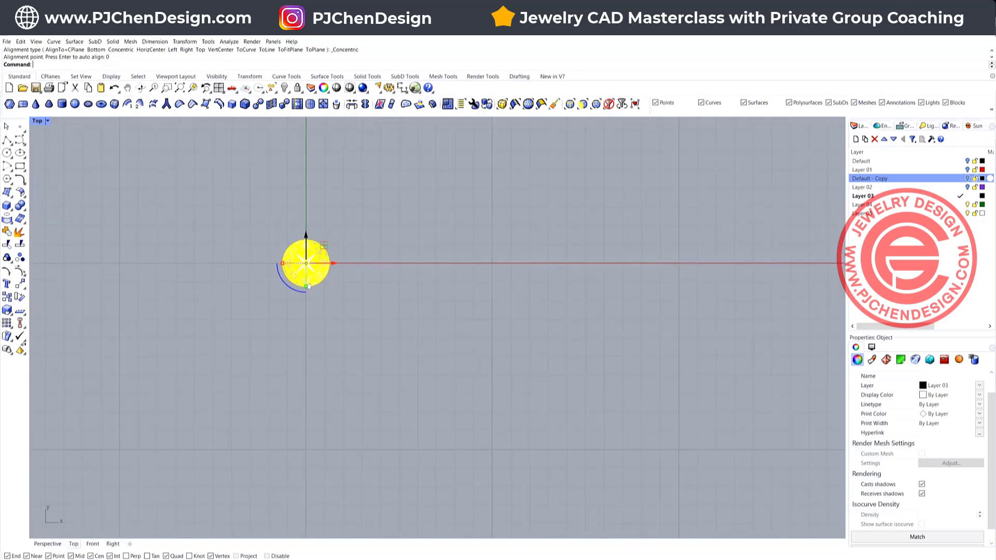
left_click_drag(319, 287, 319, 226)
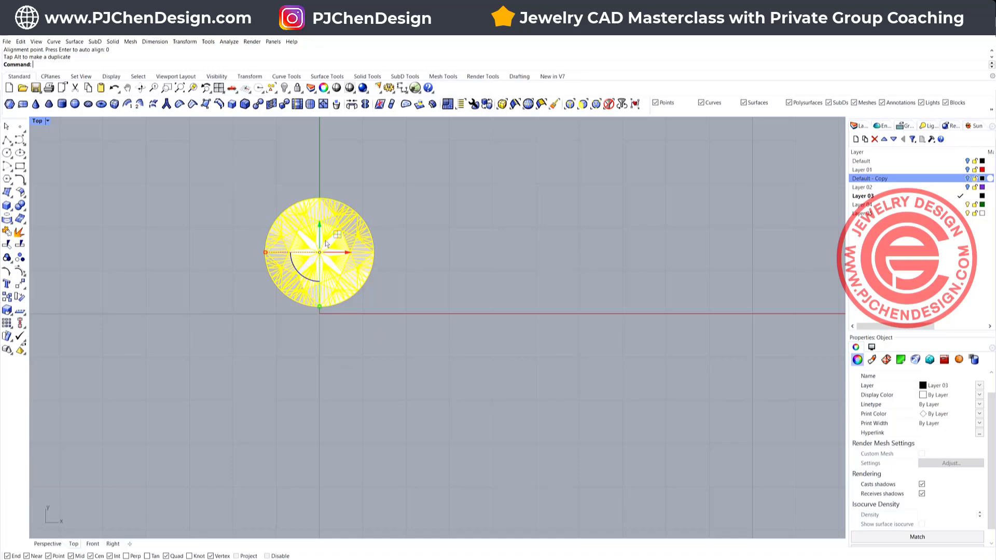
Step: Polar array the diamond around the origin (0) with 3 items over 360 degrees
left_click(7, 323)
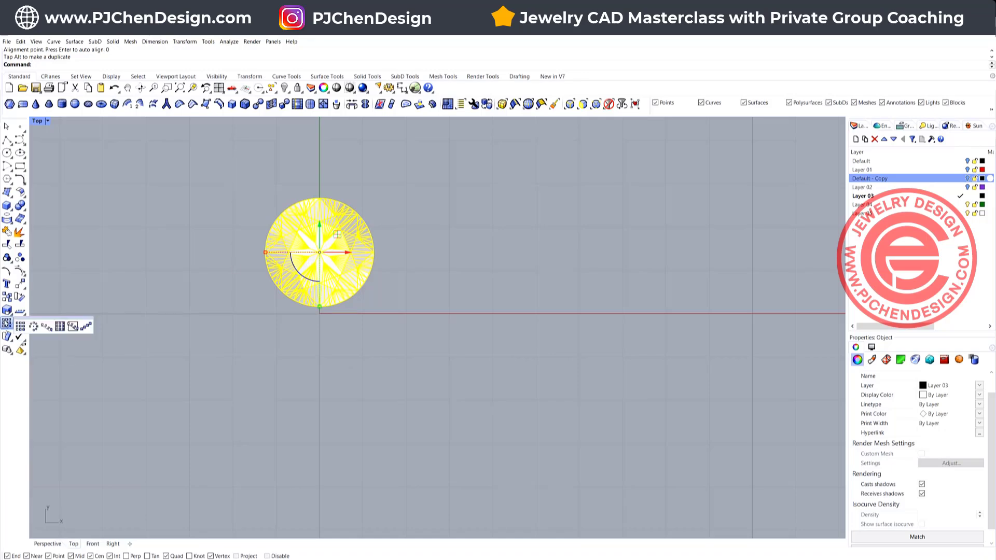
left_click(35, 327)
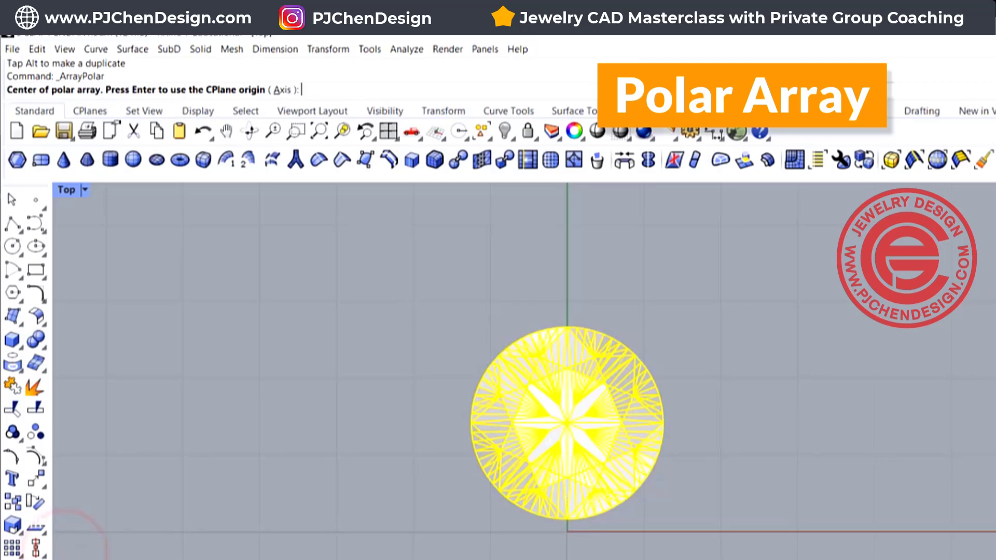
type("0")
key("Return")
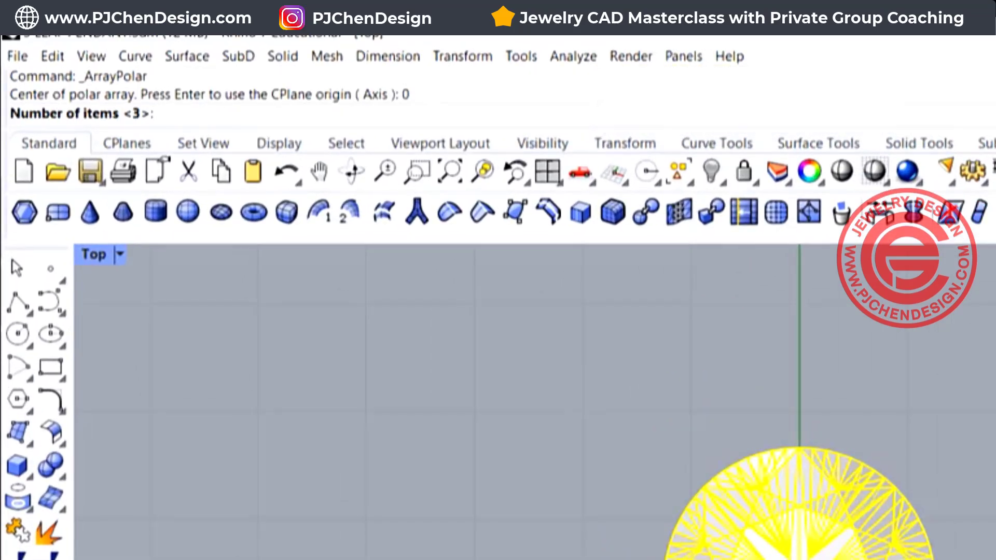
key("Return")
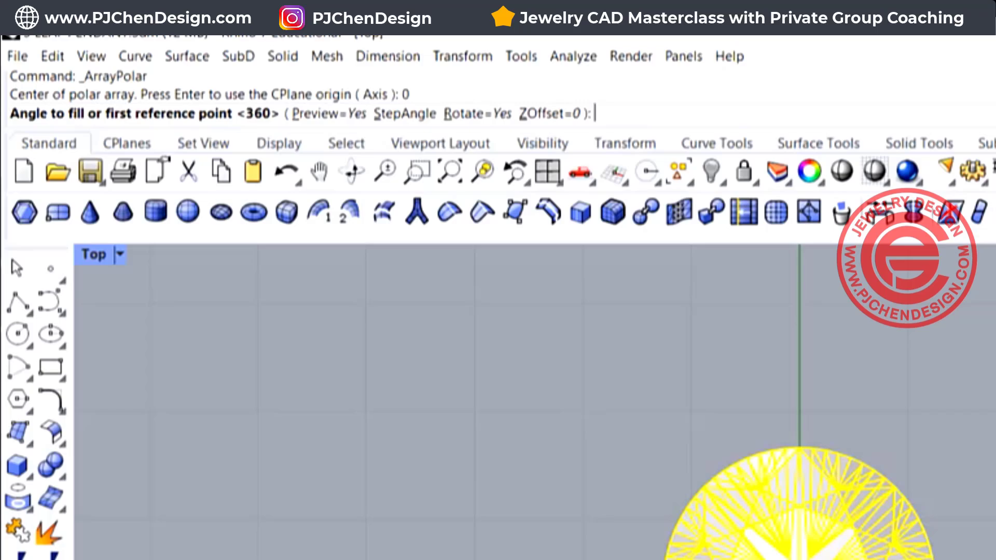
key("Return")
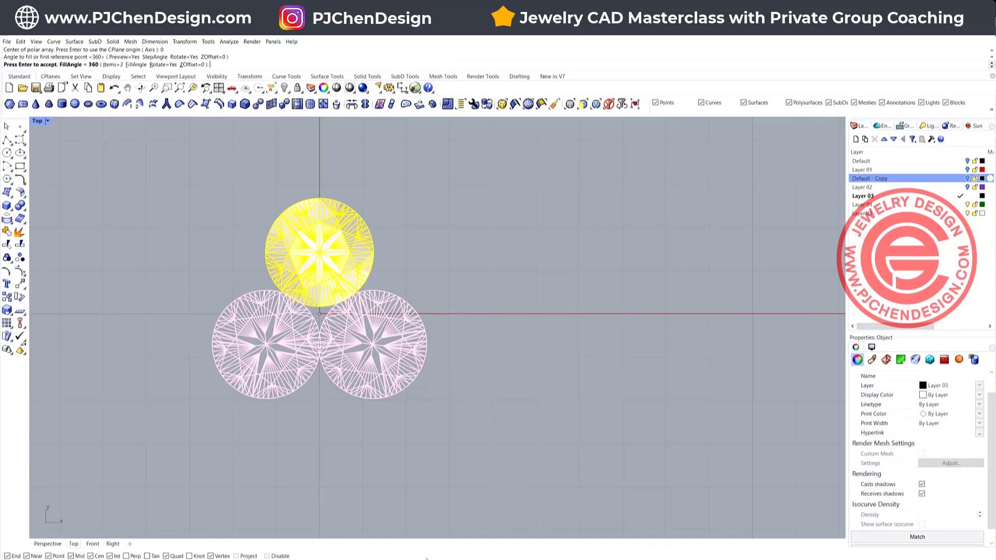
key("Return")
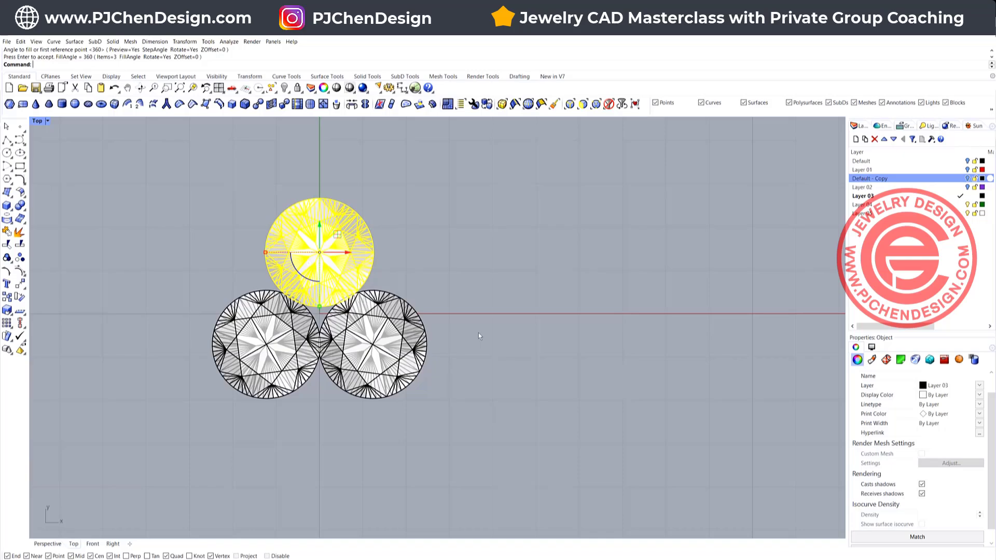
left_click(527, 329)
Step: Move the upper source diamond outward along Y to separate the three overlapping stones through history
scroll(354, 289, "up", 3)
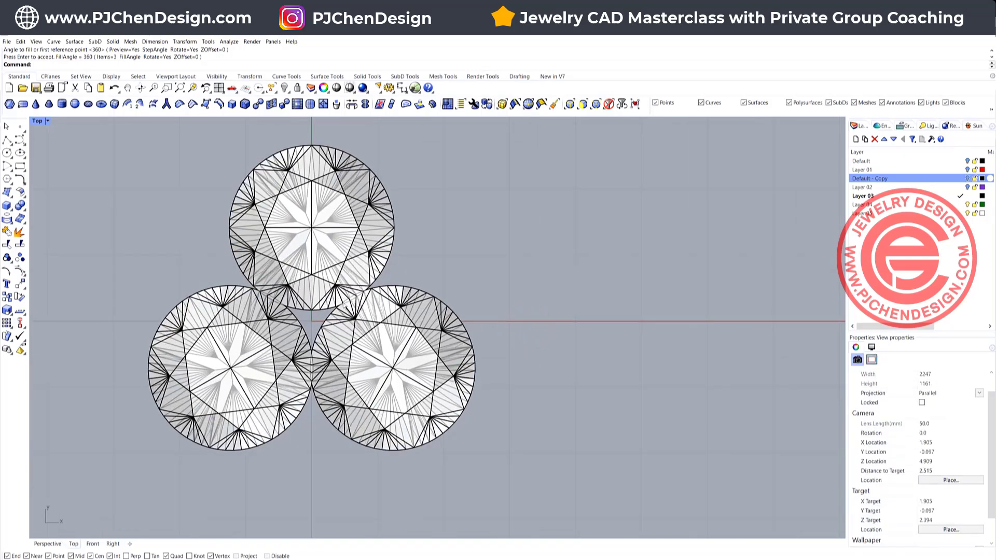
scroll(321, 303, "down", 3)
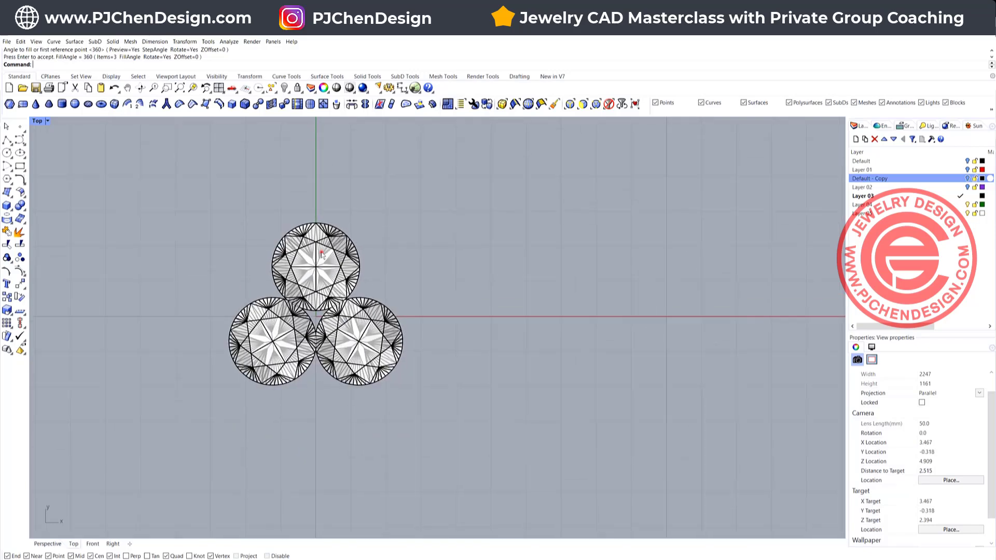
left_click(317, 243)
left_click_drag(315, 236, 317, 232)
left_click(498, 343)
Step: Fine-tune the source diamond's position along Y, inward and slightly back out, to leave a small gap between the three stones
scroll(333, 296, "up", 3)
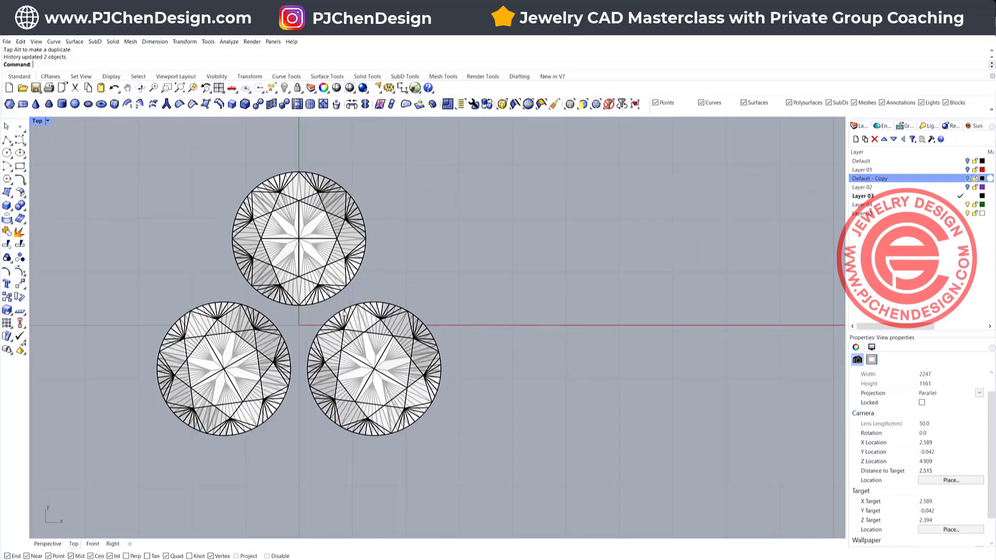
left_click(306, 260)
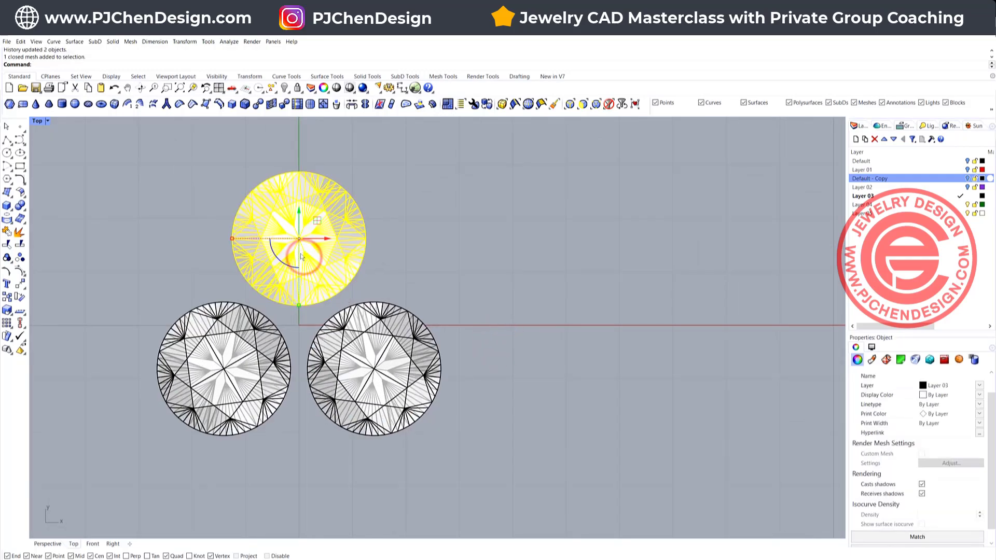
left_click_drag(298, 210, 302, 220)
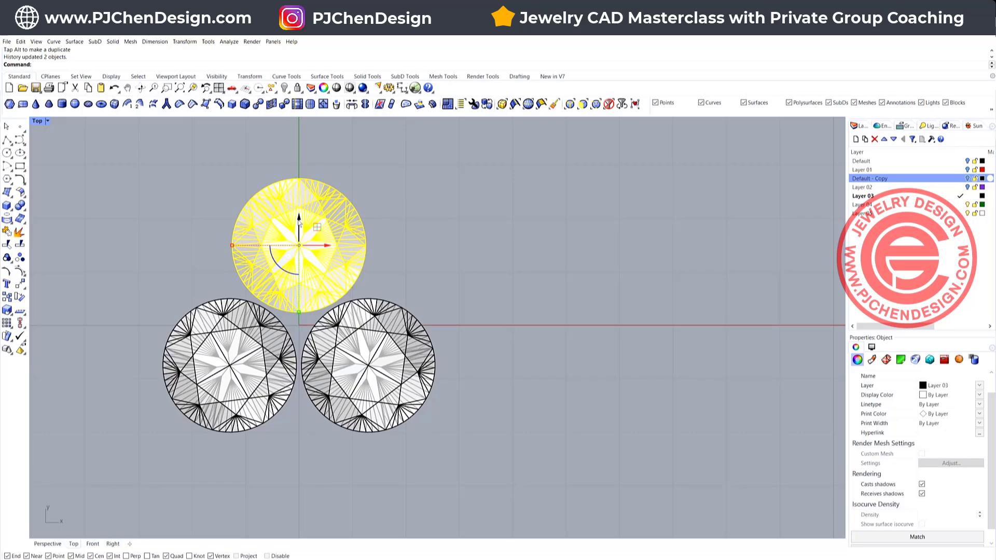
left_click_drag(300, 223, 305, 213)
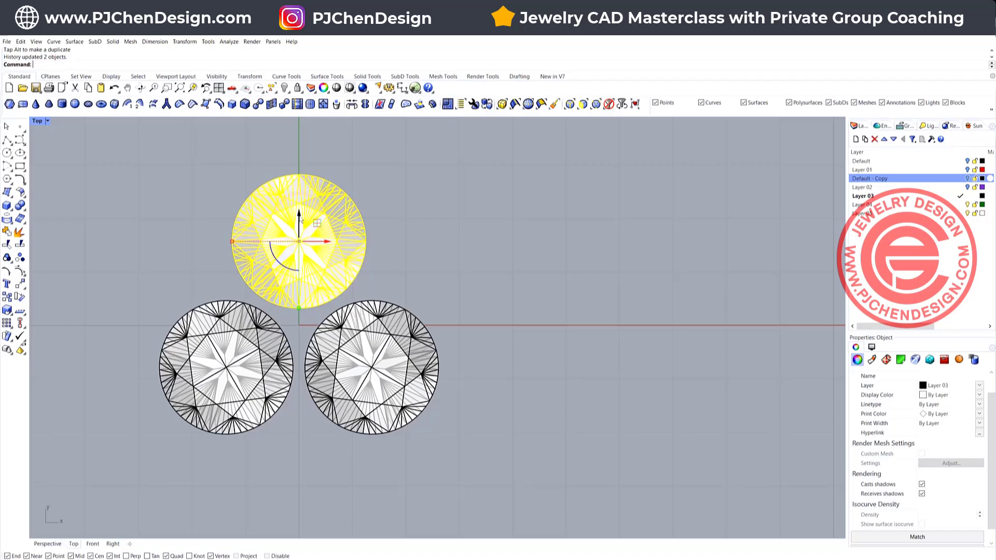
Step: Draw a short vertical polyline in the Front view from the origin (0) straight up, ending below the diamonds
double_click(38, 120)
left_click(311, 469)
scroll(328, 444, "down", 10)
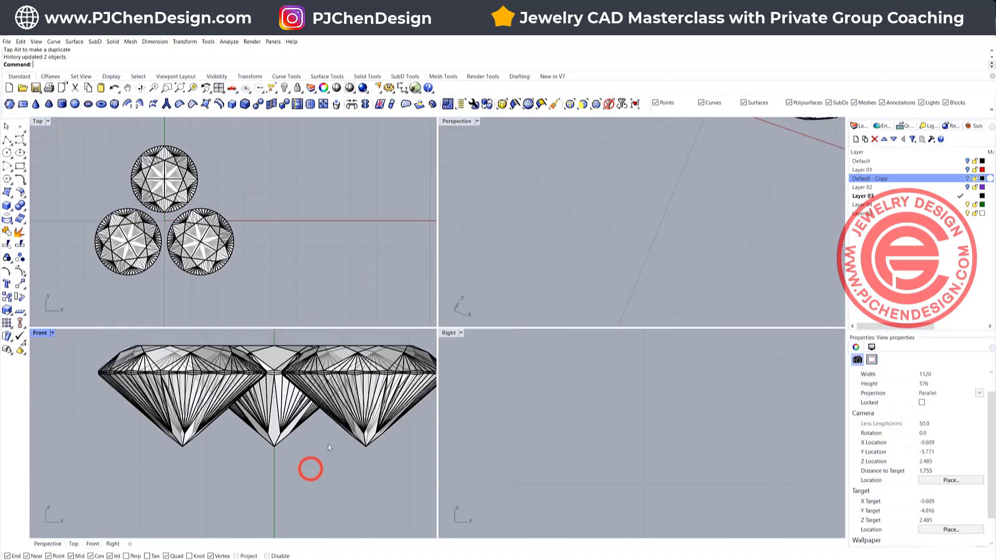
left_click(6, 140)
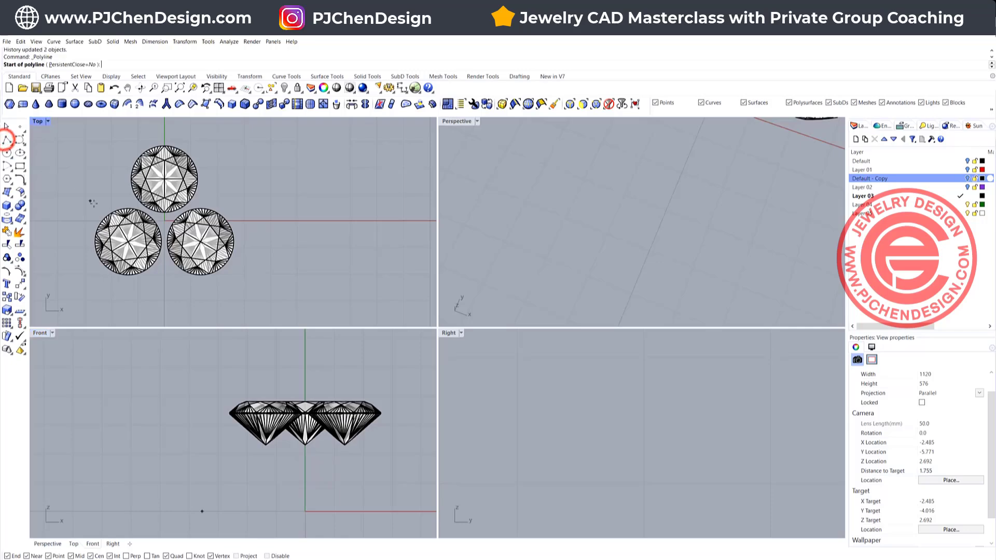
type("0")
key("Return")
scroll(306, 457, "up", 2)
scroll(309, 479, "down", 3)
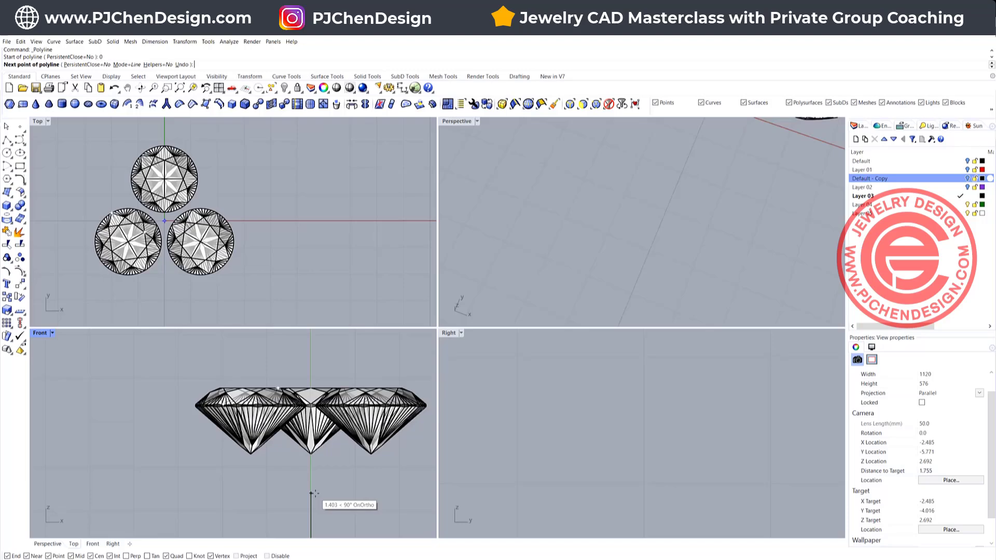
left_click(311, 432)
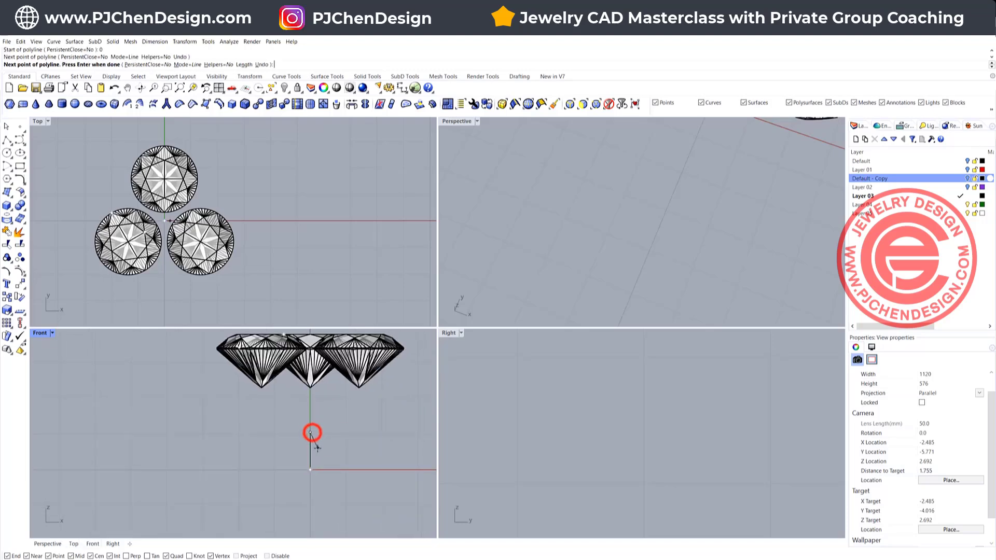
right_click(311, 455)
scroll(318, 458, "down", 3)
right_click_drag(322, 465, 318, 477)
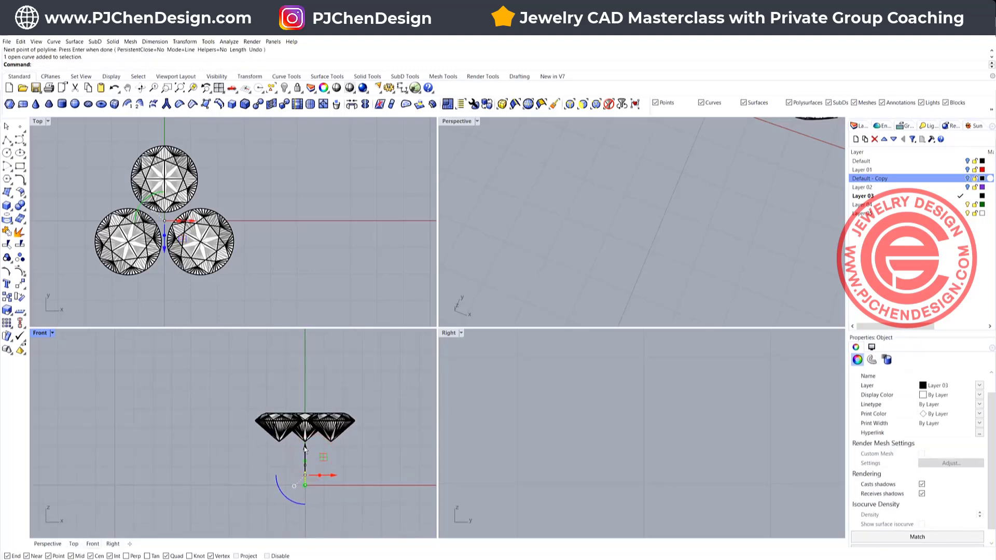
Step: Pipe the vertical line with round caps and a start and end radius of about 0.39 mm to form the centre prong
left_click(6, 206)
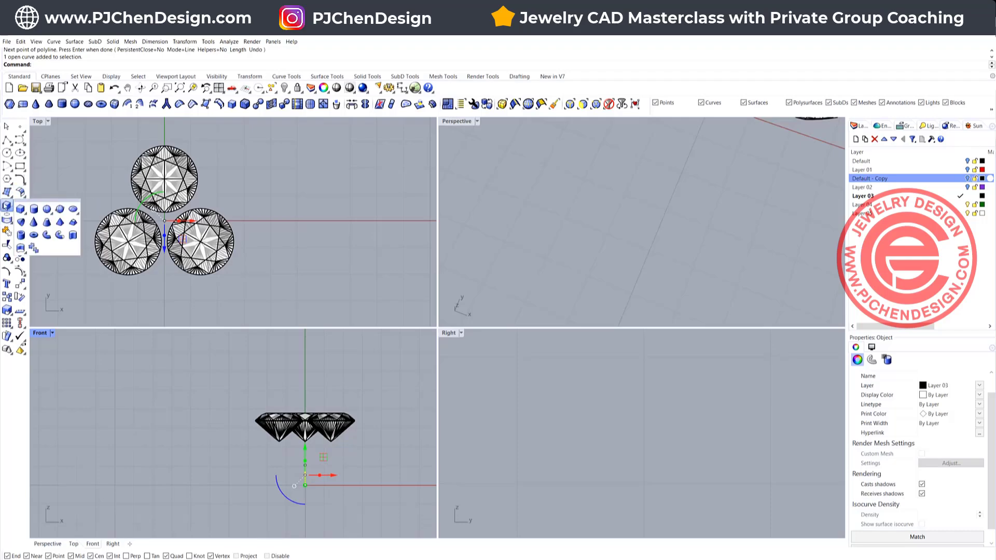
left_click(60, 237)
scroll(164, 220, "up", 4)
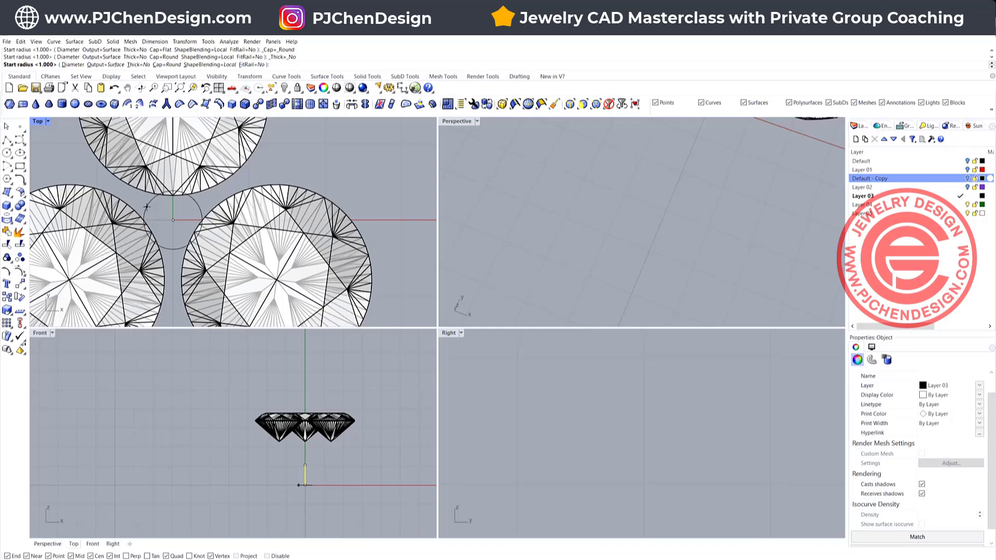
left_click(148, 206)
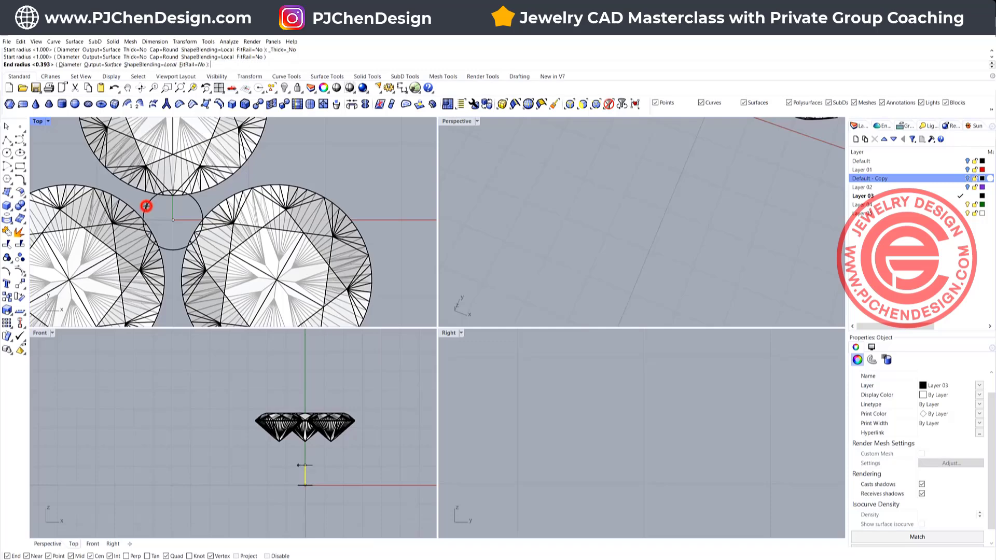
key("Return")
key("Return")
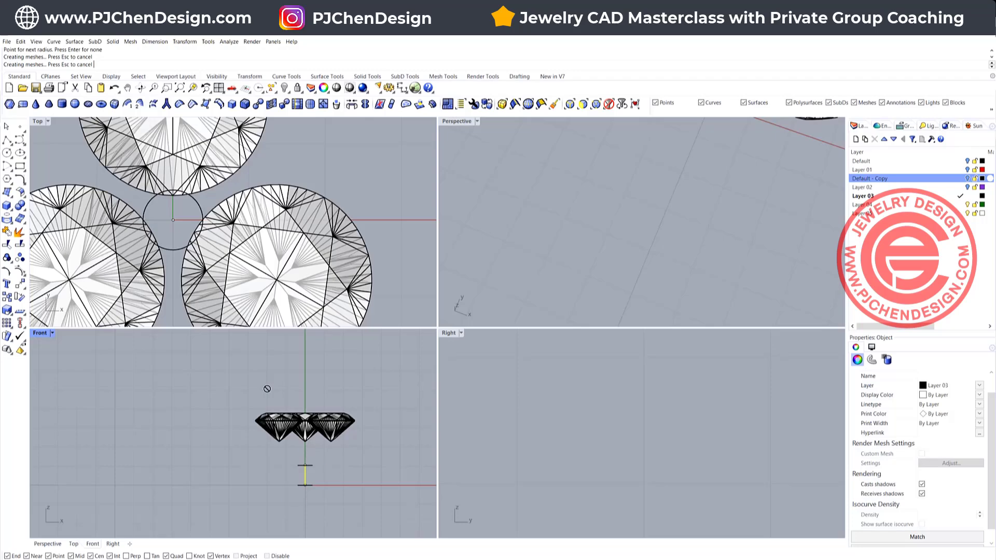
right_click_drag(211, 201, 198, 230)
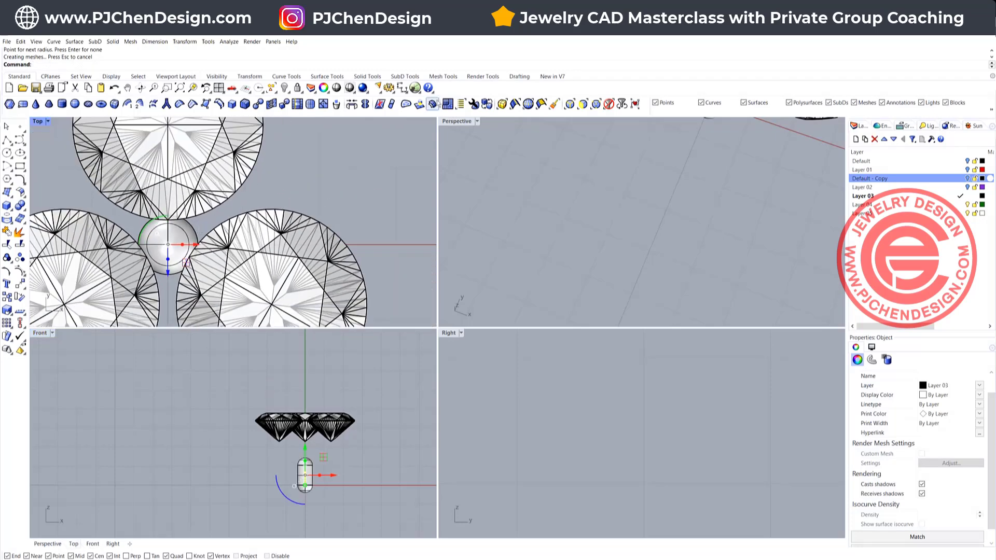
Step: Add a radial dimension to the centre prong in the Top view, placing its text beside the three stones
left_click(404, 89)
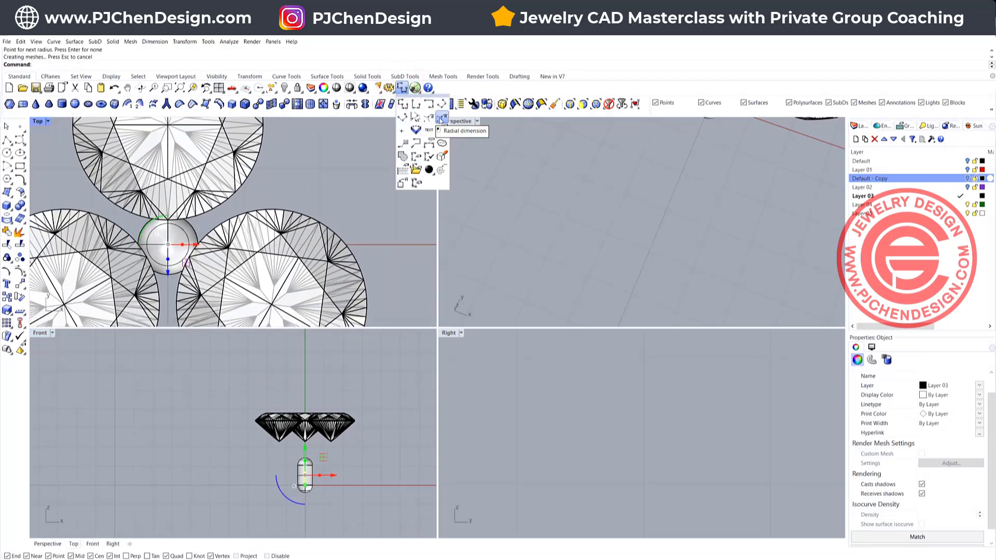
left_click(442, 119)
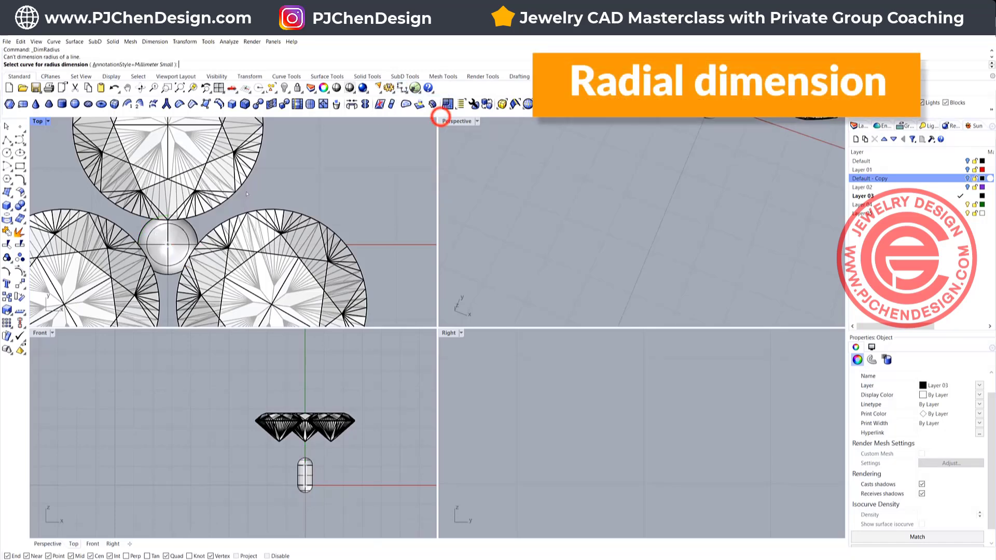
left_click(193, 228)
left_click(236, 252)
scroll(301, 175, "down", 3)
scroll(301, 176, "down", 4)
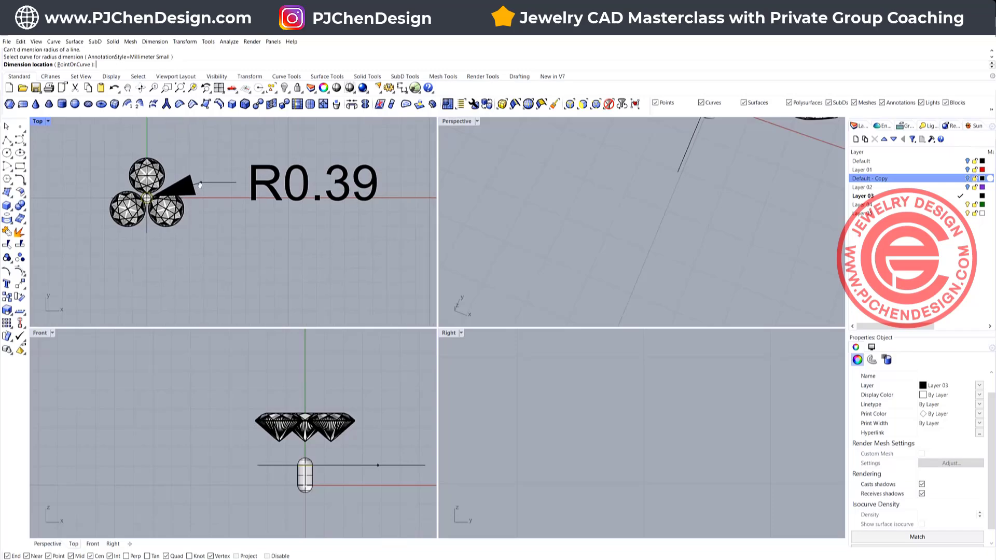
left_click(242, 171)
Step: Scale the centre prong up uniformly to a radius of about 0.69 mm
scroll(151, 200, "up", 6)
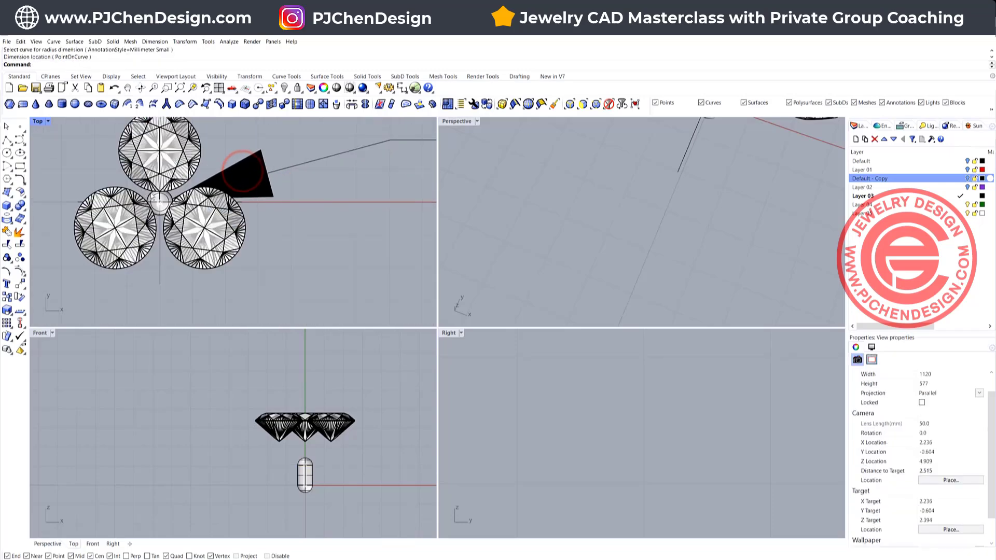
left_click(165, 201)
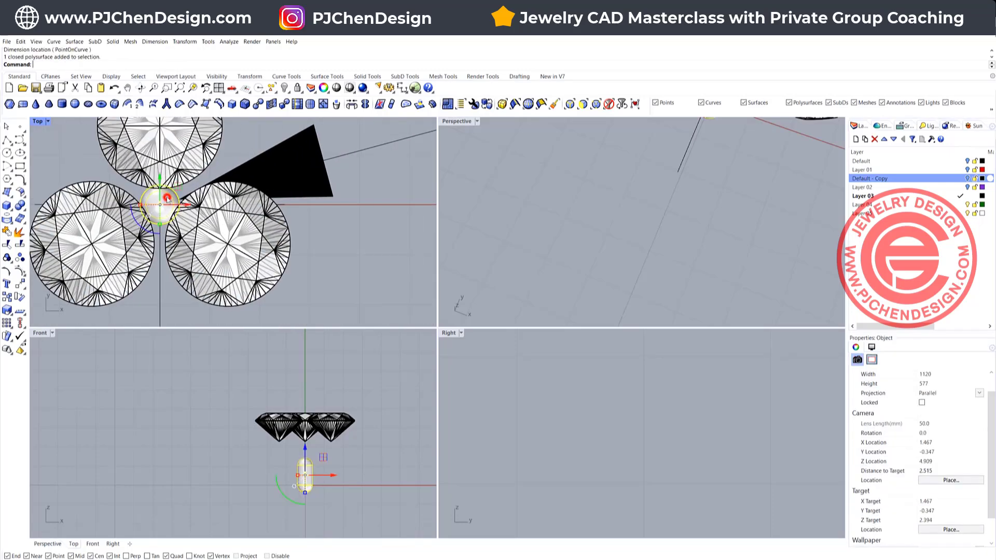
left_click_drag(140, 205, 133, 205)
scroll(321, 234, "down", 3)
scroll(240, 226, "up", 6)
right_click_drag(227, 229, 165, 221)
scroll(165, 221, "down", 6)
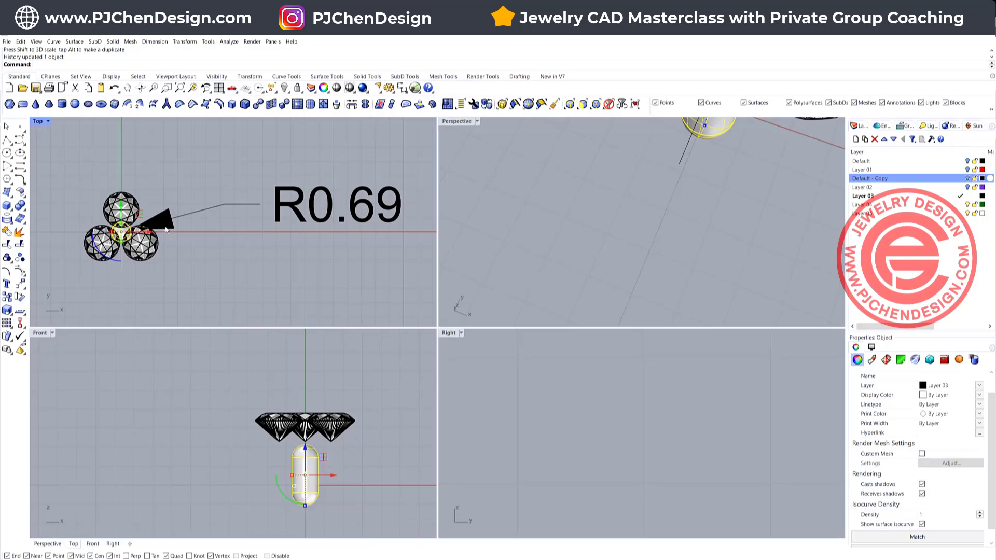
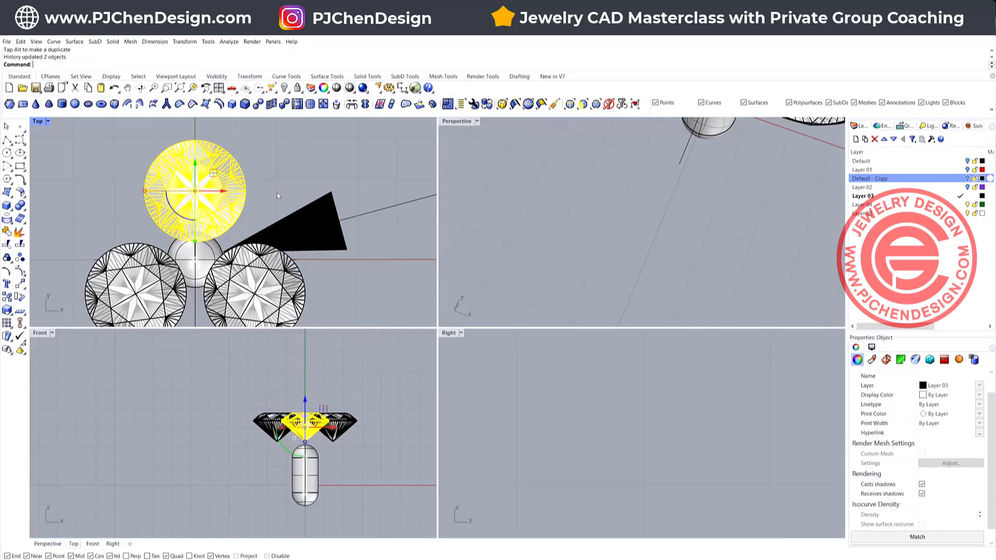
Step: Raise the centre prong vertically in the Front view until its domed top stands slightly above the diamonds' tables
left_click(291, 184)
scroll(260, 248, "down", 4)
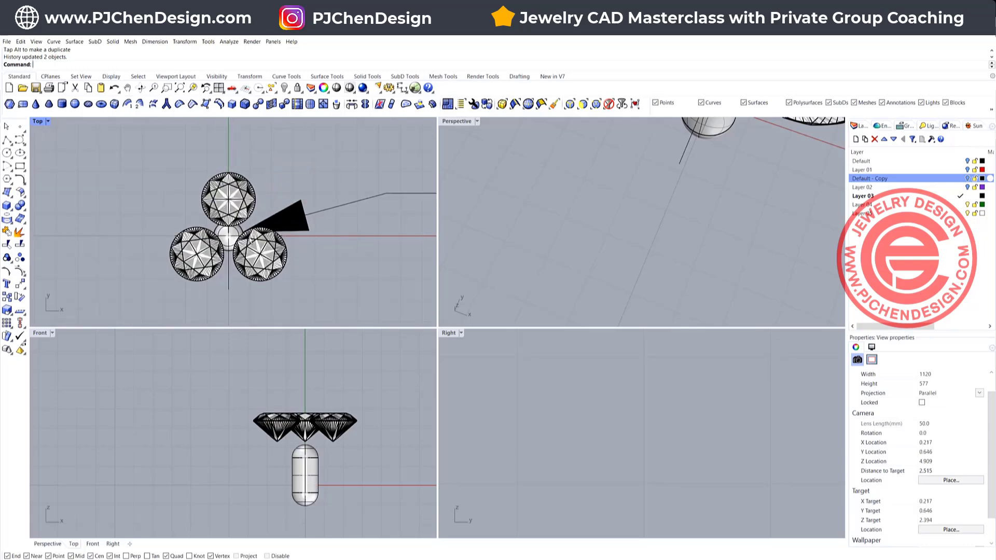
left_click(311, 470)
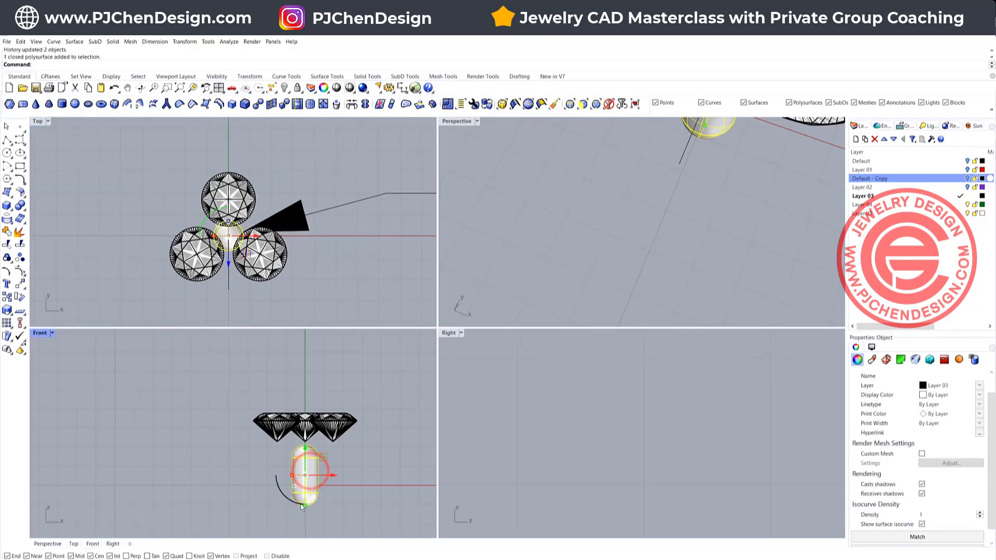
left_click_drag(307, 507, 312, 500)
left_click_drag(304, 449, 316, 405)
scroll(306, 407, "up", 8)
left_click(332, 376)
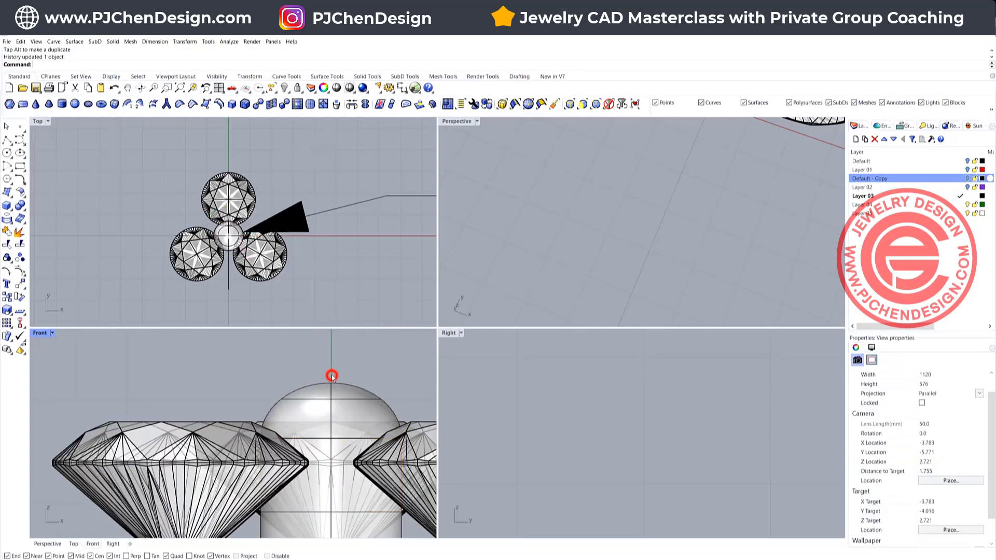
Step: Examine the centre prong's height against the diamond tables and its overlap with the three stones
left_click(180, 422)
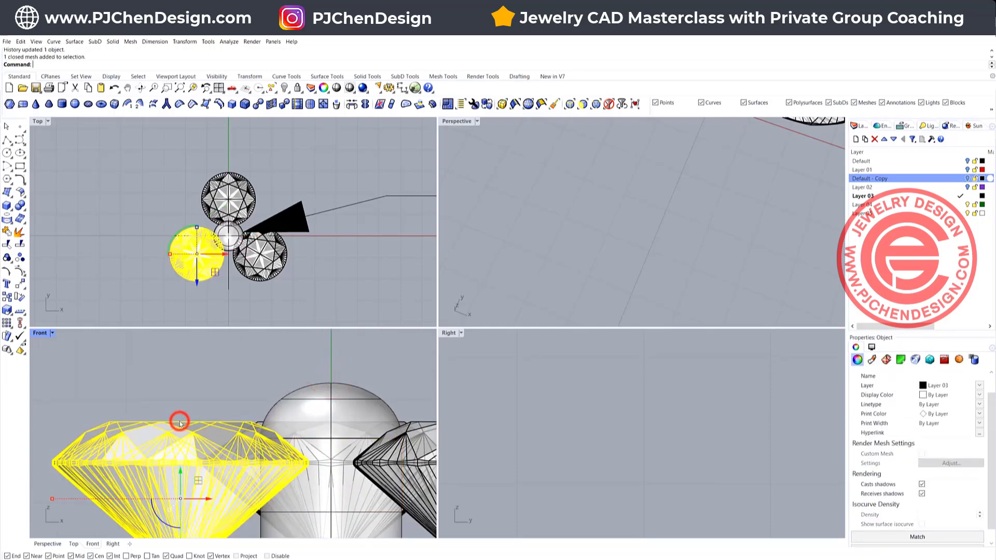
left_click(206, 406)
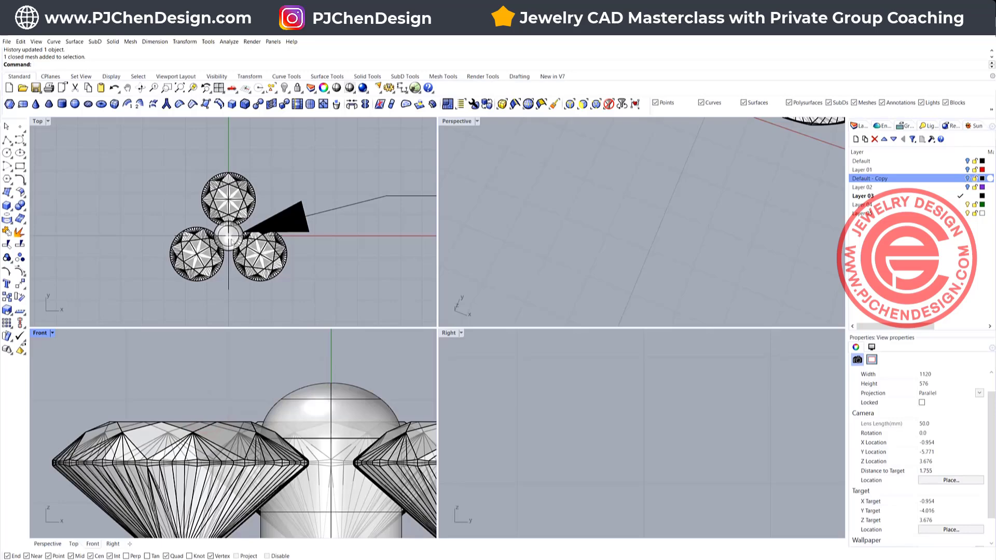
scroll(230, 240, "up", 5)
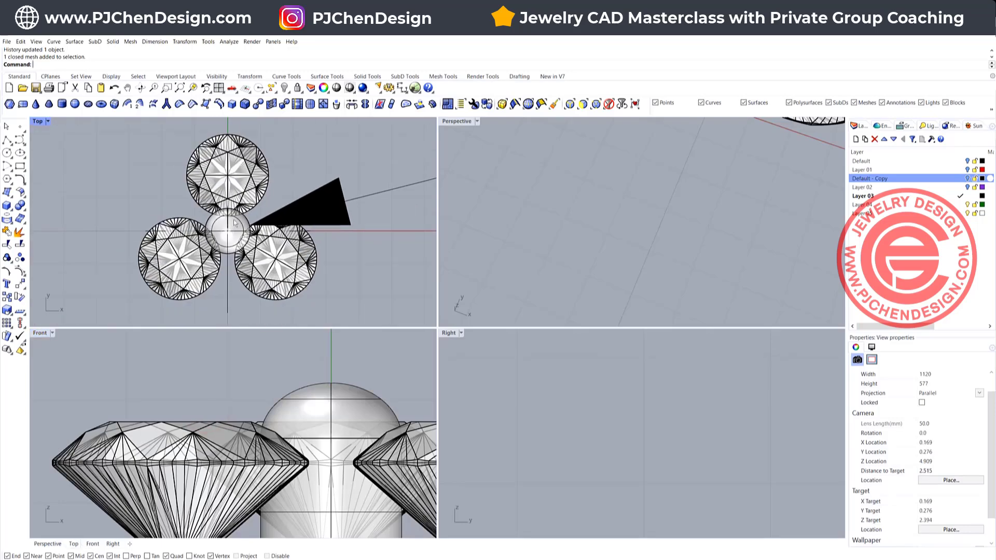
left_click(226, 230)
scroll(227, 230, "down", 3)
left_click(310, 245)
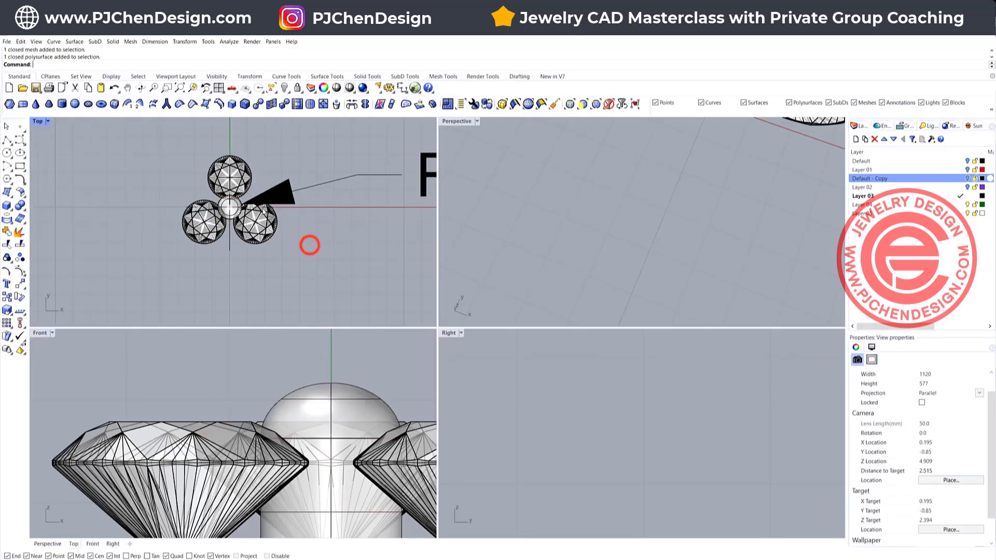
scroll(229, 207, "up", 2)
scroll(230, 209, "down", 2)
scroll(230, 209, "up", 3)
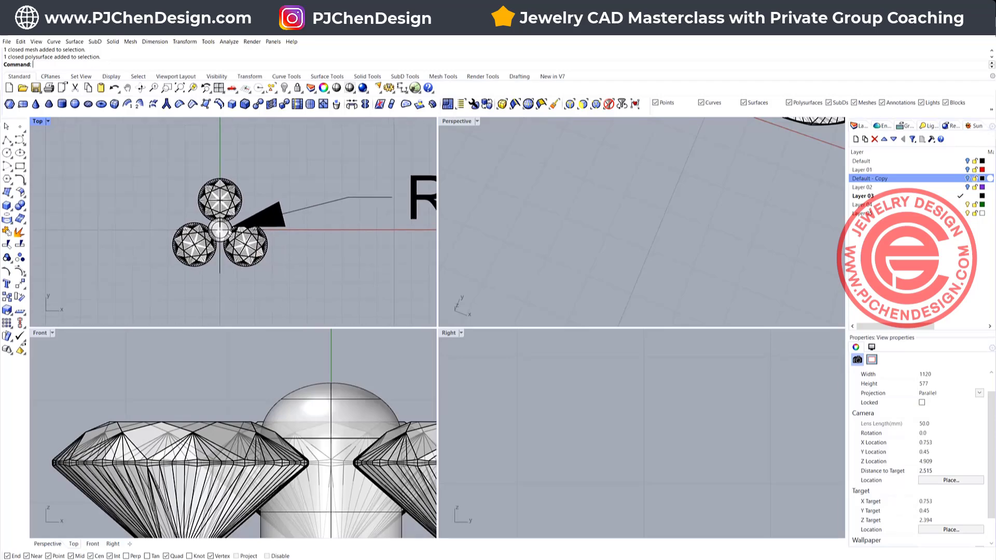
Step: Duplicate the centre prong along Y in the Top view to the outer end of the upper diamond
left_click(226, 220)
scroll(225, 200, "down", 2)
right_click_drag(224, 207, 235, 266)
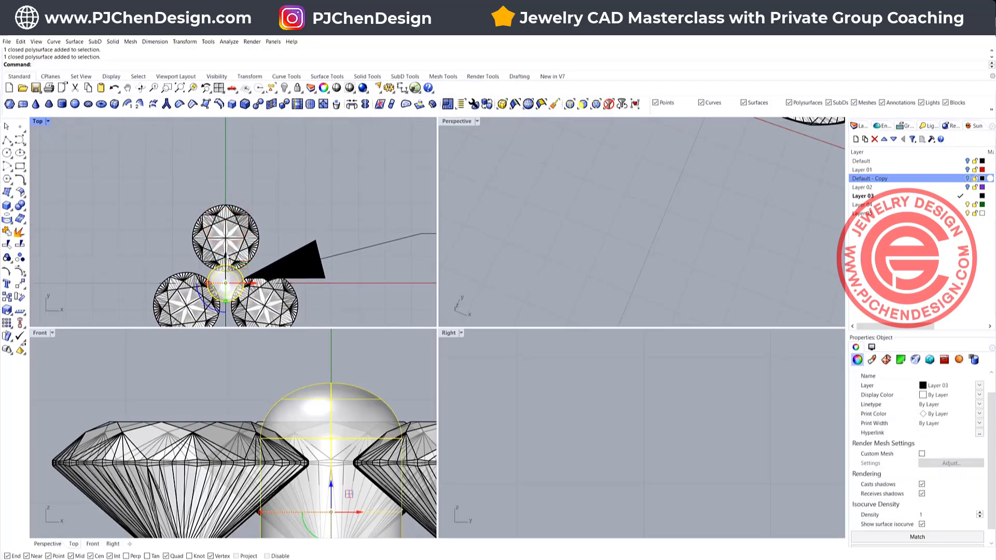
left_click_drag(225, 255, 238, 165)
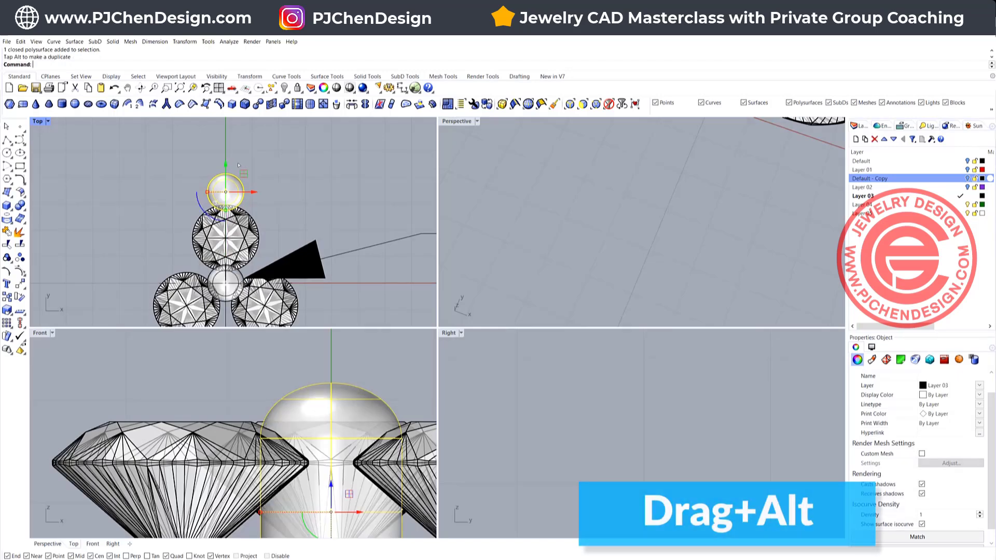
left_click(288, 192)
Step: Scale the duplicated outer prong down uniformly to a radius of about 0.53 mm
scroll(286, 193, "up", 2)
left_click(236, 182)
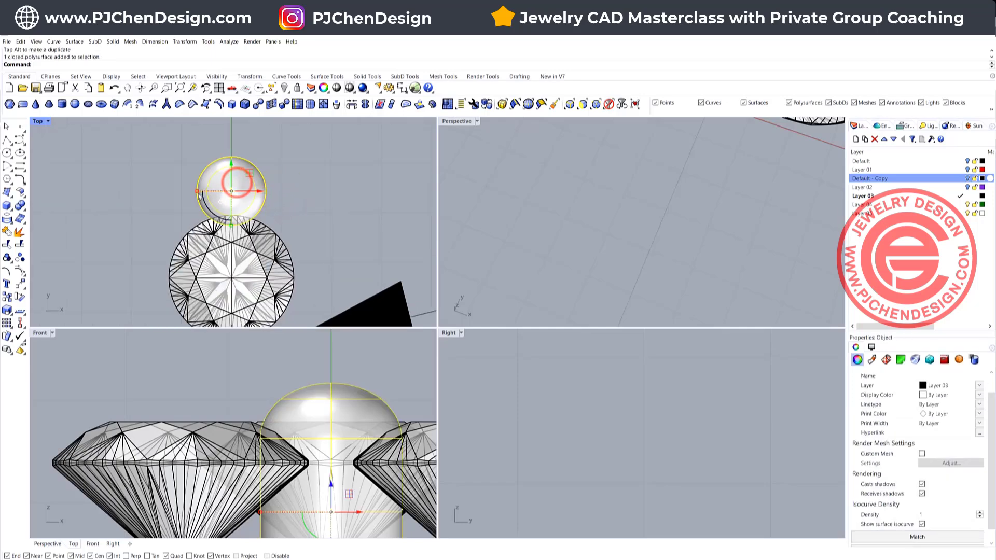
left_click_drag(197, 191, 205, 191, "shift")
scroll(272, 191, "down", 6)
right_click_drag(272, 191, 230, 204)
Step: Add a radial dimension to the outer prong in the Top view, placing its text beside the stones
left_click(403, 88)
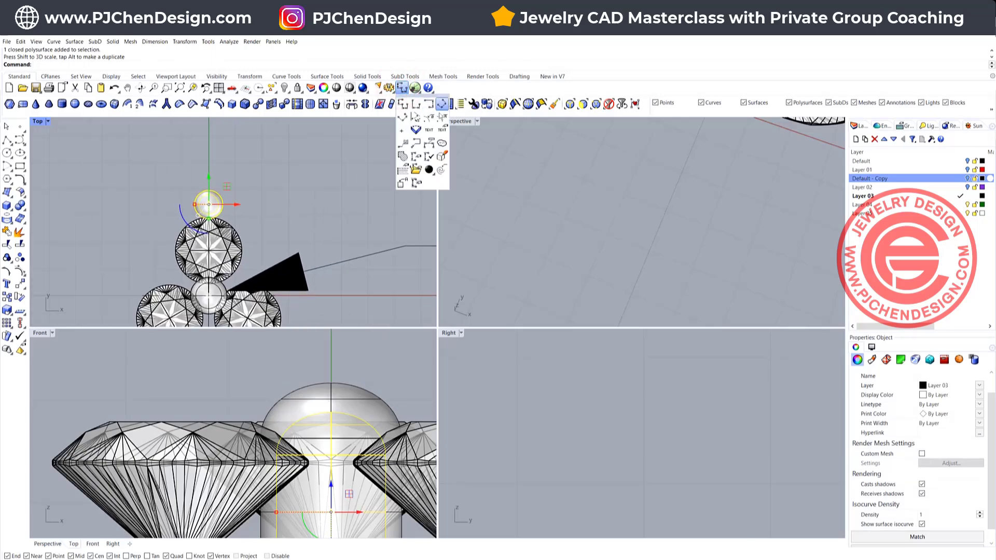
left_click(442, 114)
left_click(218, 193)
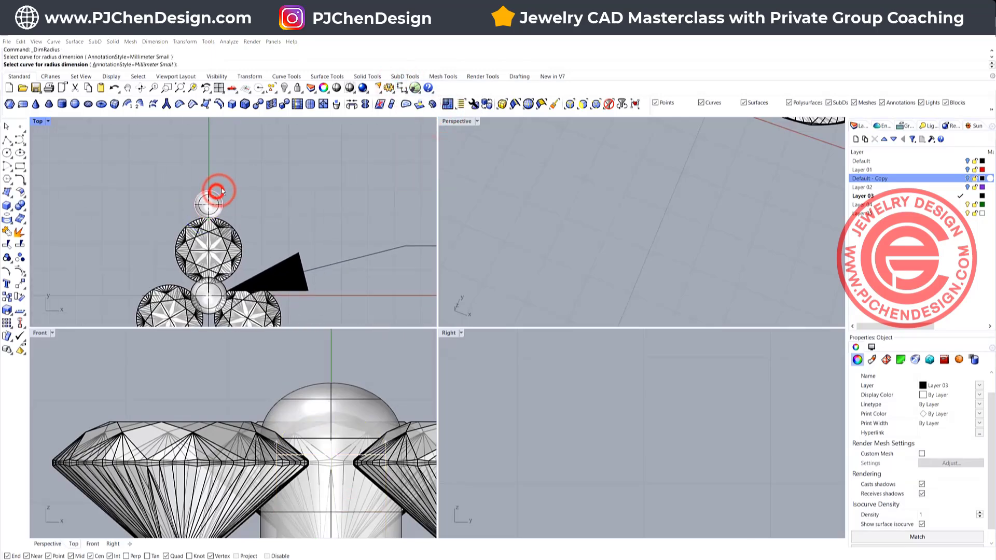
left_click(238, 212)
scroll(252, 170, "down", 9)
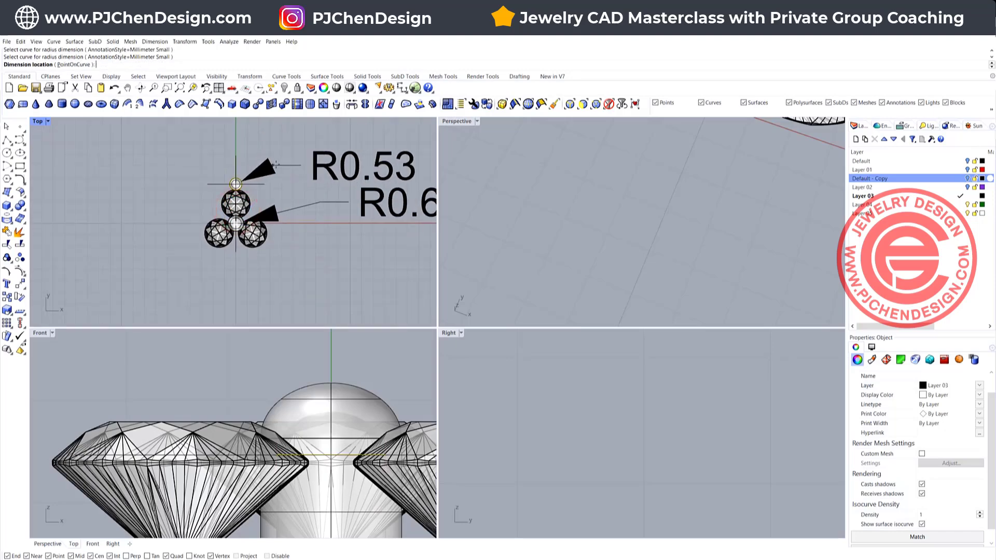
left_click(278, 163)
Step: Move the outer prong slightly inward along Y so it overlaps the upper diamond's edge
scroll(226, 185, "up", 7)
scroll(236, 184, "up", 6)
left_click(260, 169)
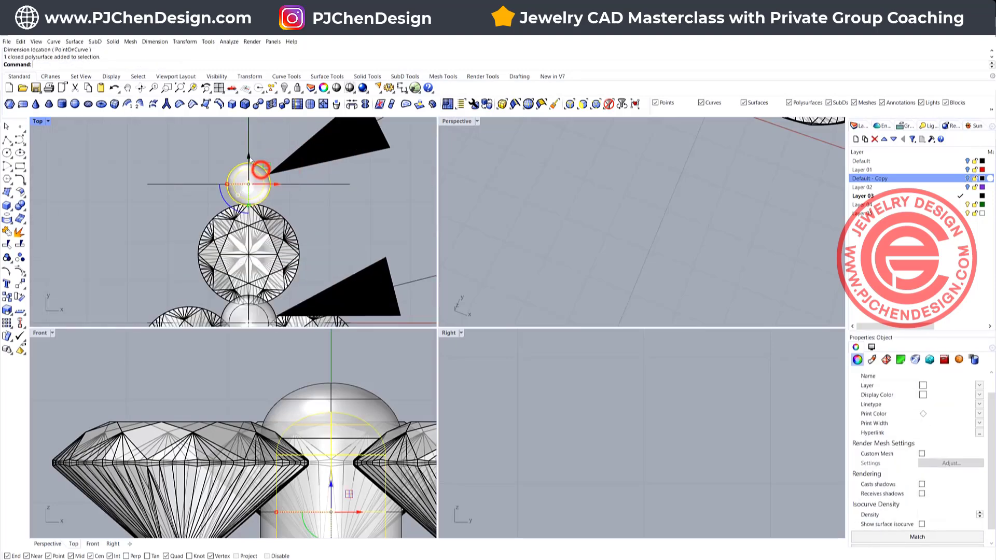
left_click_drag(249, 157, 249, 161)
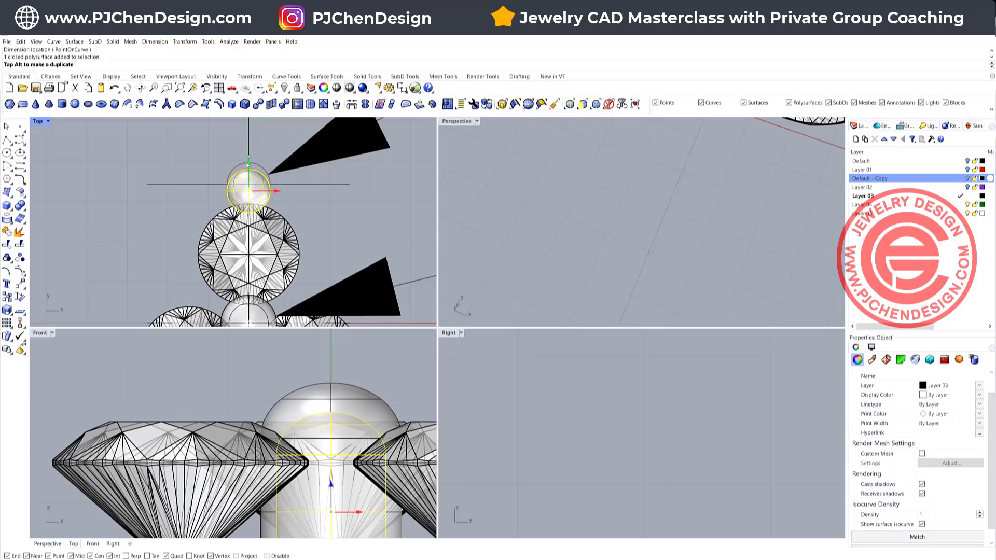
left_click(357, 203)
scroll(254, 188, "down", 3)
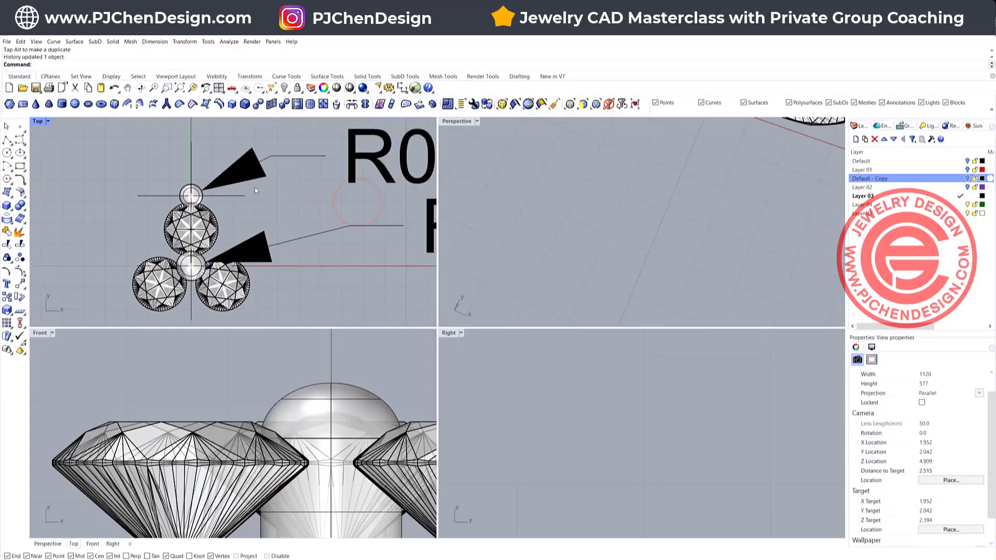
Step: Delete both radial dimensions from the Top view
scroll(266, 170, "down", 3)
left_click_drag(400, 276, 326, 162)
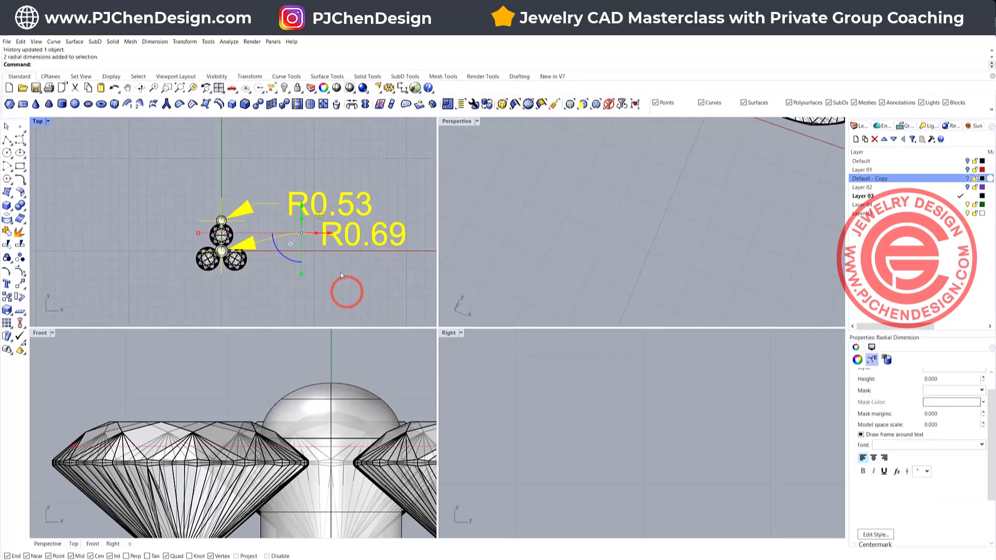
key("Delete")
scroll(197, 226, "up", 3)
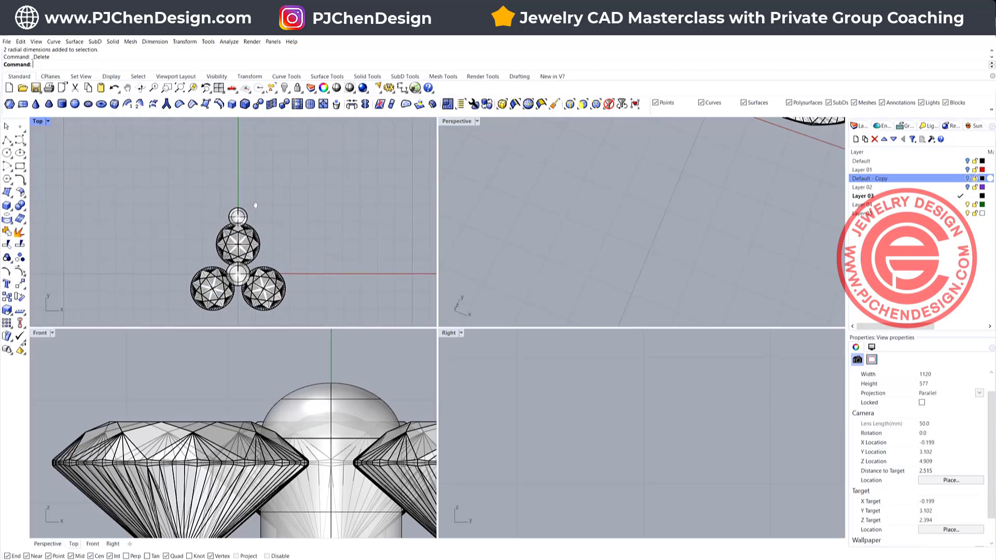
scroll(265, 201, "up", 1)
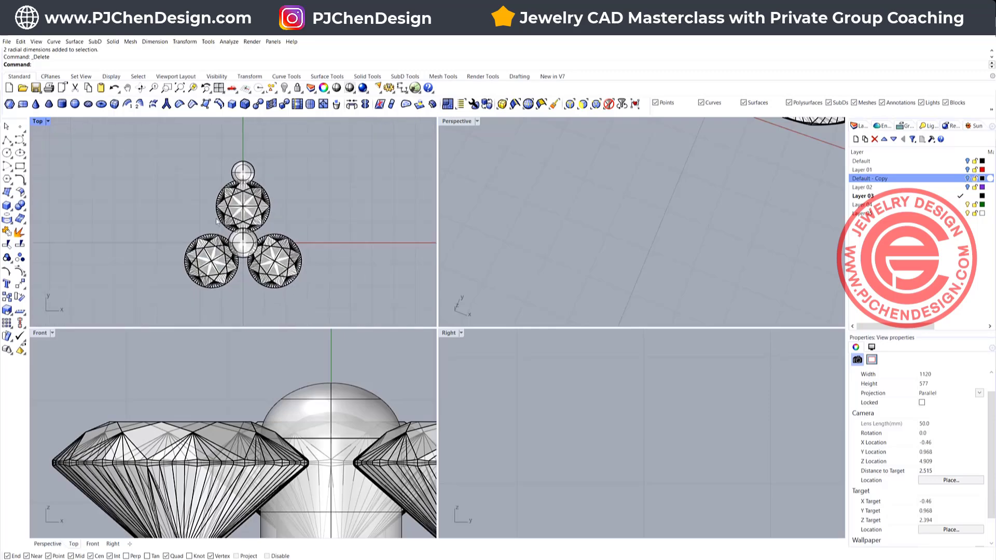
Step: Duplicate the small outer prong into the outer gap between the upper and lower-left diamonds, overlapping both stone edges
left_click(242, 171)
scroll(256, 171, "up", 6)
left_click_drag(251, 155, 196, 254)
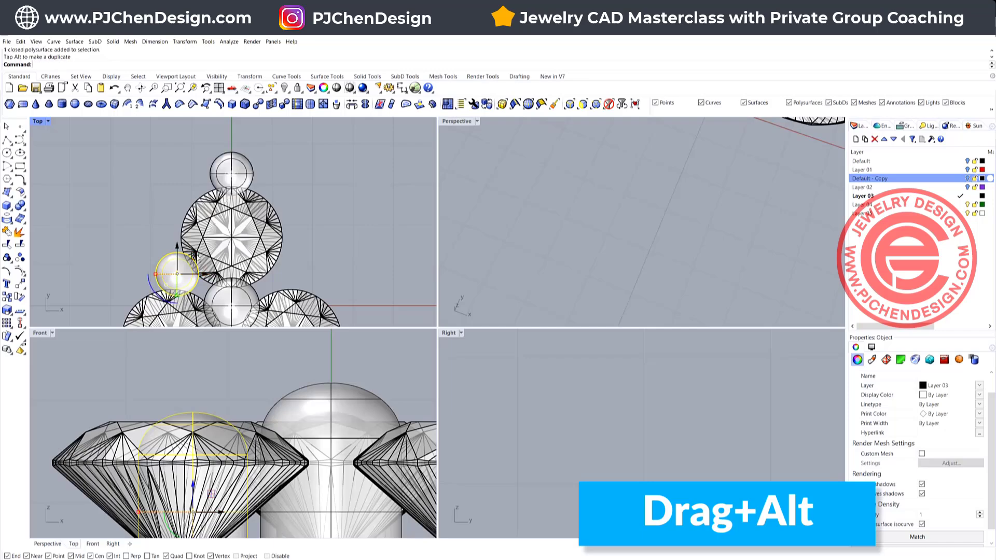
scroll(325, 239, "down", 4)
scroll(325, 240, "down", 2)
right_click_drag(325, 240, 351, 202)
scroll(298, 203, "up", 3)
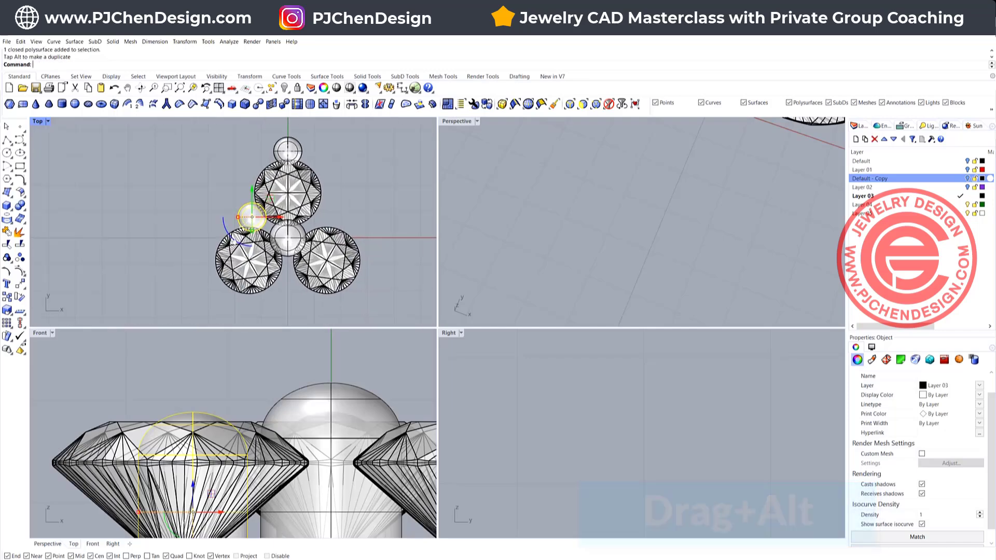
scroll(218, 203, "down", 4)
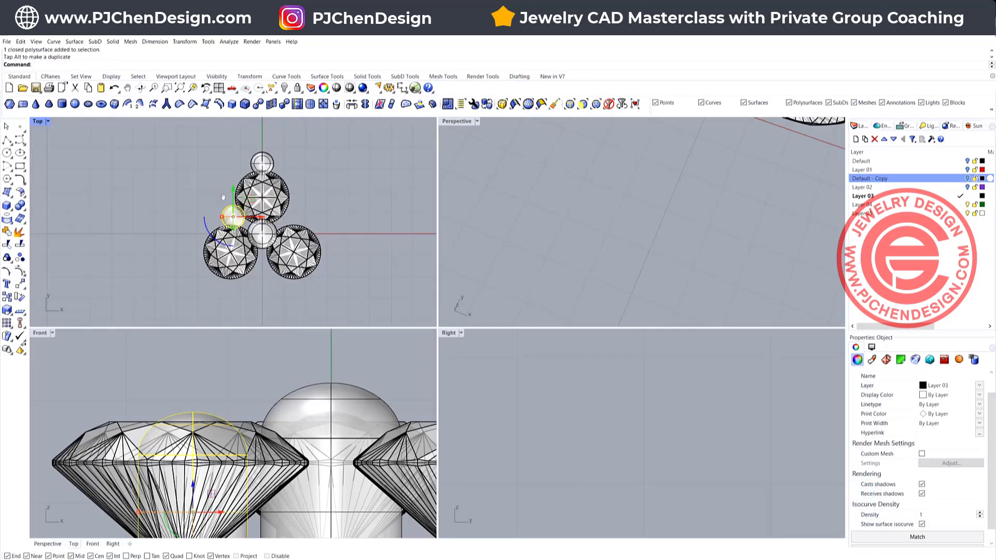
Step: Draw a straight polyline along the outer edges of the upper and lower-left diamonds as an alignment guide
left_click(213, 178)
left_click(7, 140)
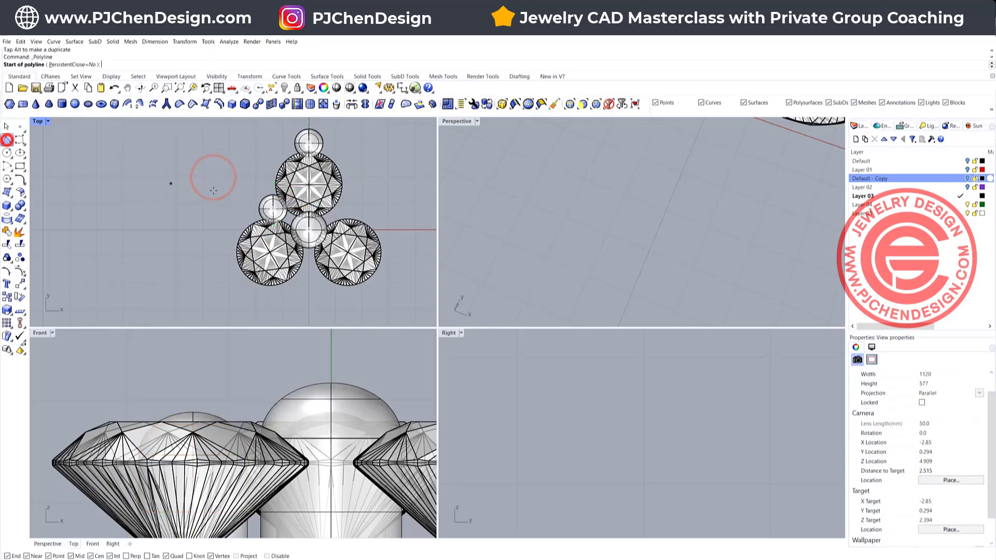
left_click(284, 156)
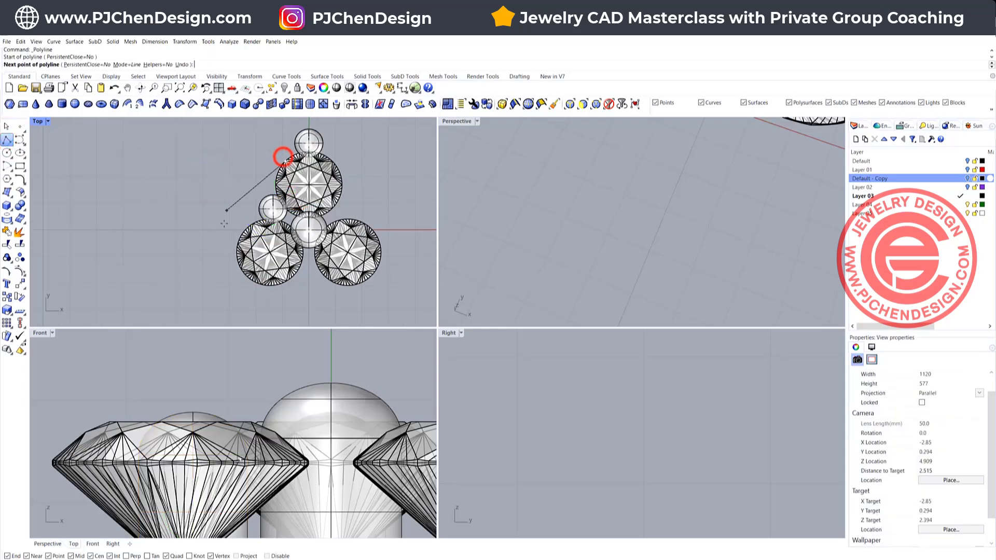
left_click(235, 247)
right_click(213, 241)
scroll(244, 218, "up", 3)
right_click(308, 216)
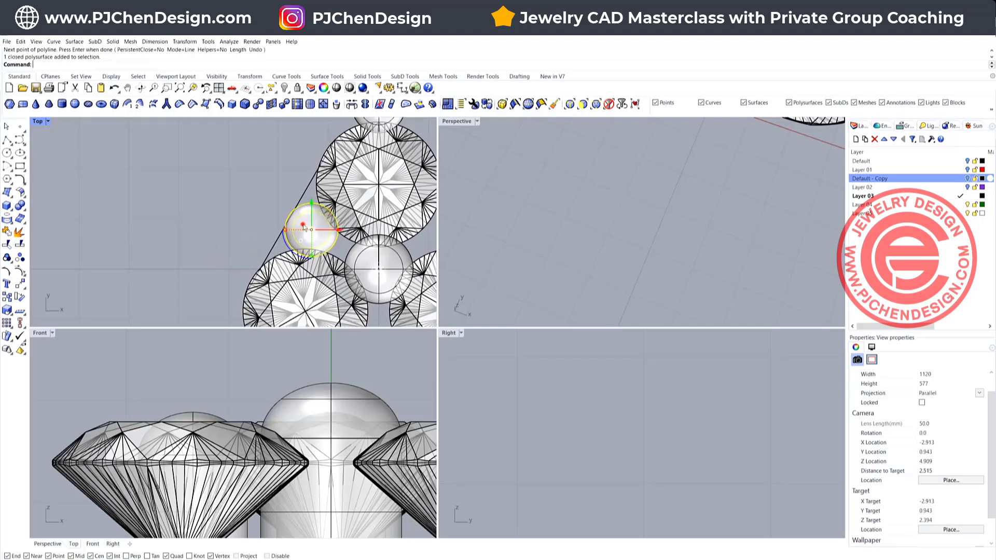
Step: Check the side prong's position against the guide line in the maximized Top view and delete the line
left_click(303, 227)
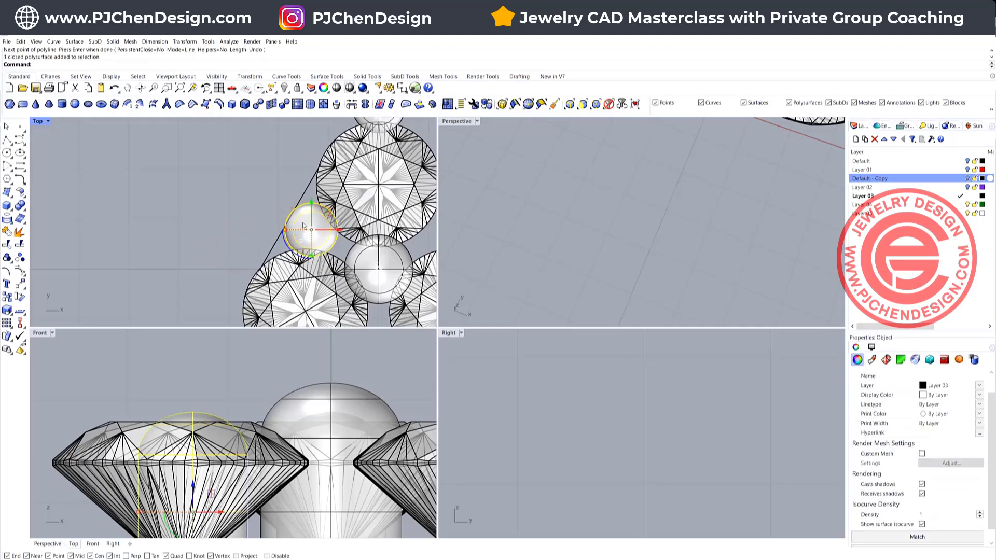
scroll(304, 223, "down", 2)
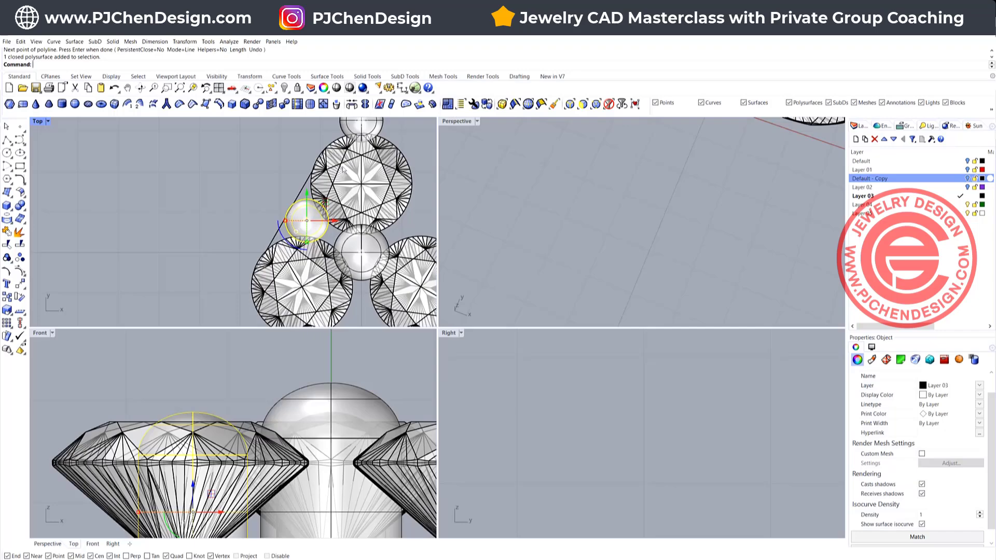
scroll(343, 170, "down", 2)
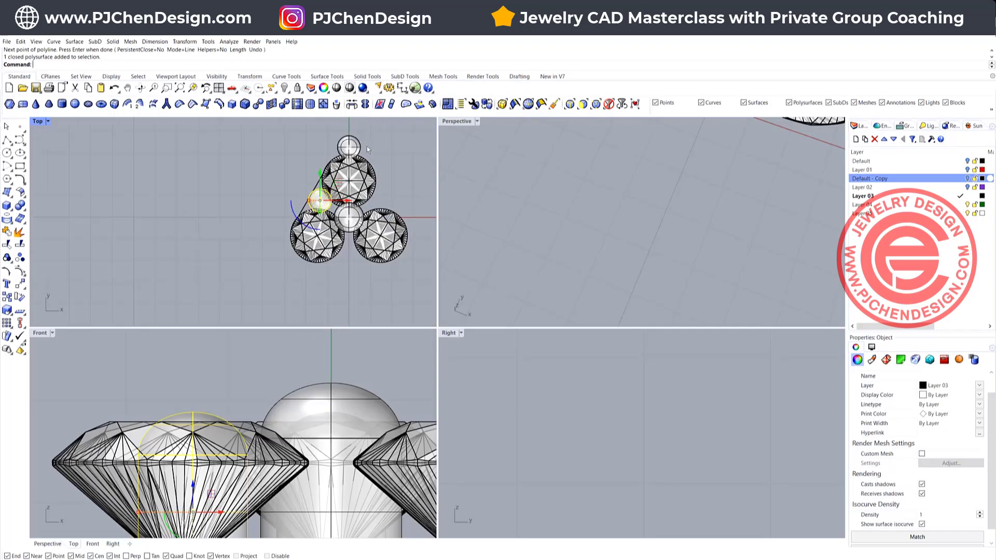
double_click(36, 122)
scroll(534, 257, "up", 3)
scroll(524, 263, "down", 3)
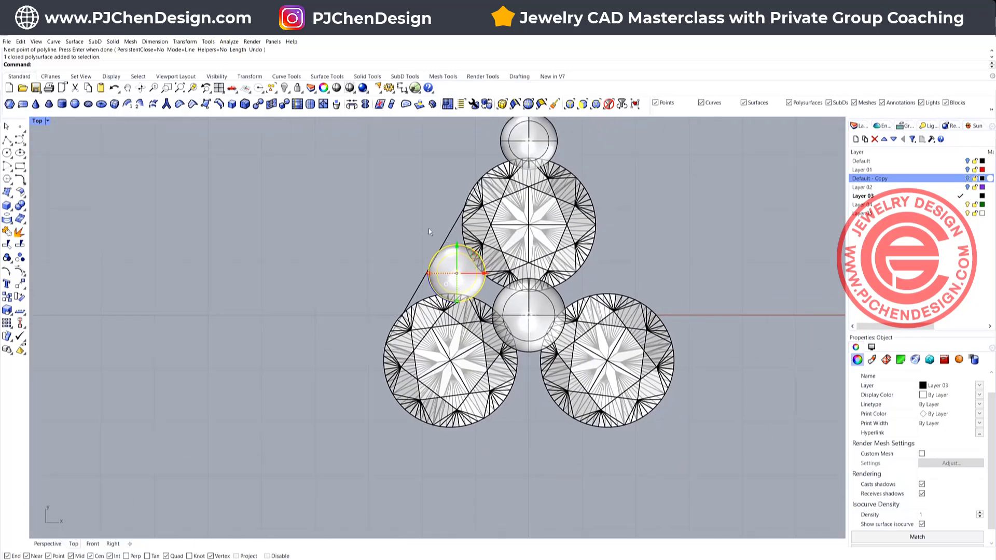
scroll(451, 232, "down", 3)
scroll(381, 247, "up", 3)
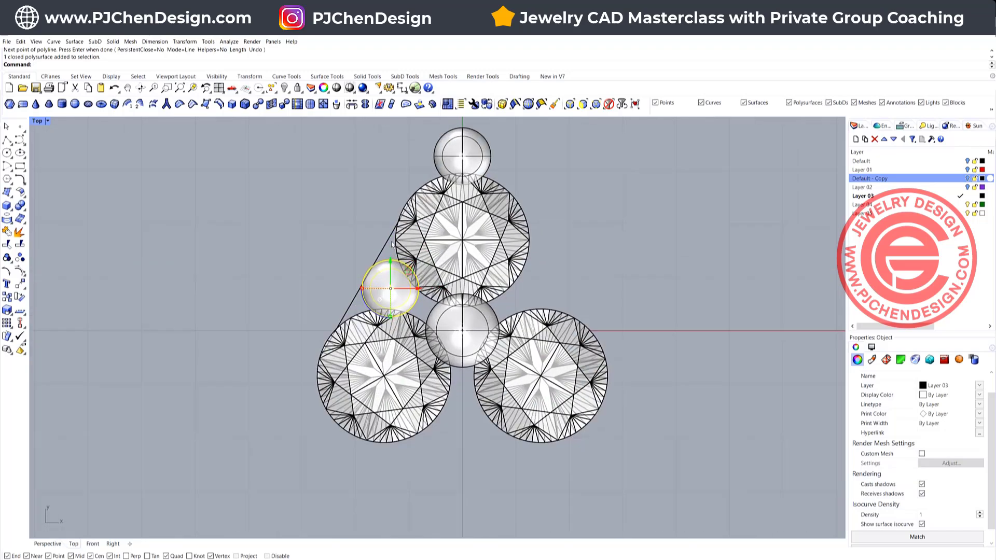
left_click(385, 248, "shift")
key("Delete")
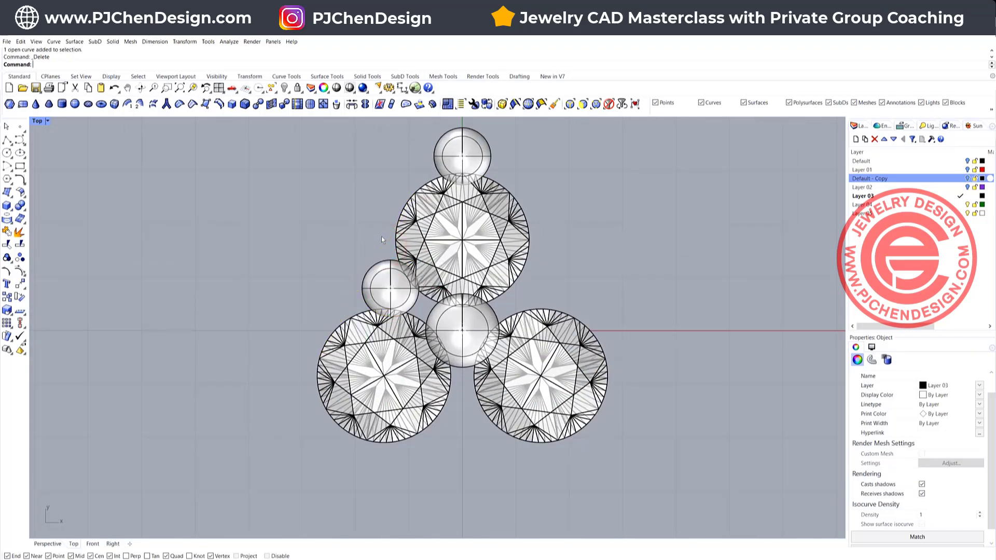
Step: Polar array the upper outer prong and the side prong around the origin with 3 items over 360 degrees
scroll(381, 235, "down", 3)
left_click(425, 188)
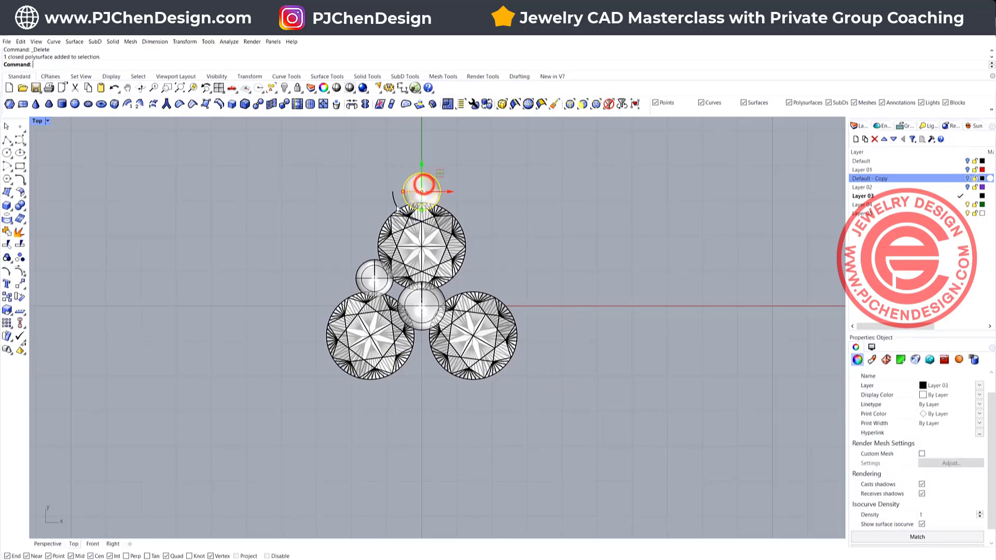
left_click(369, 265, "shift")
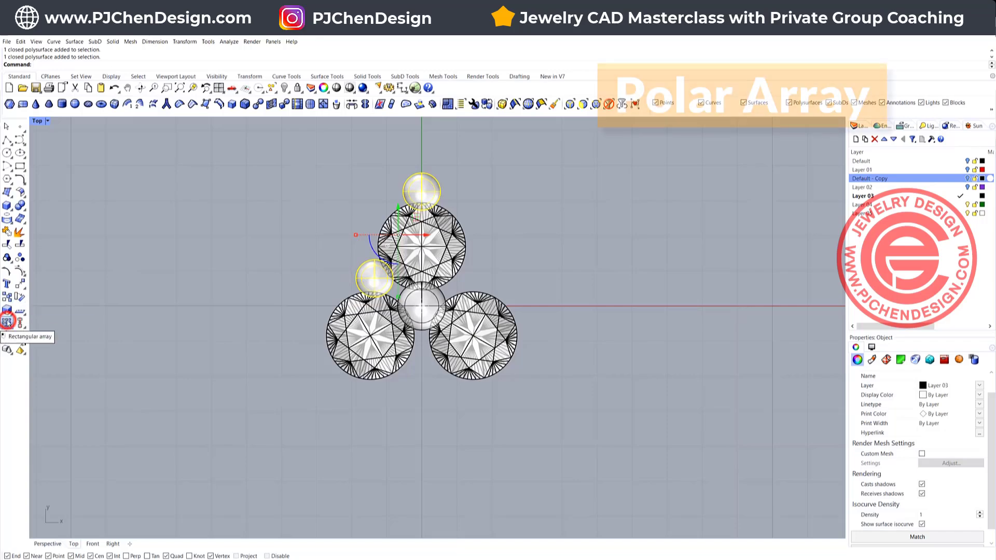
left_click(6, 322)
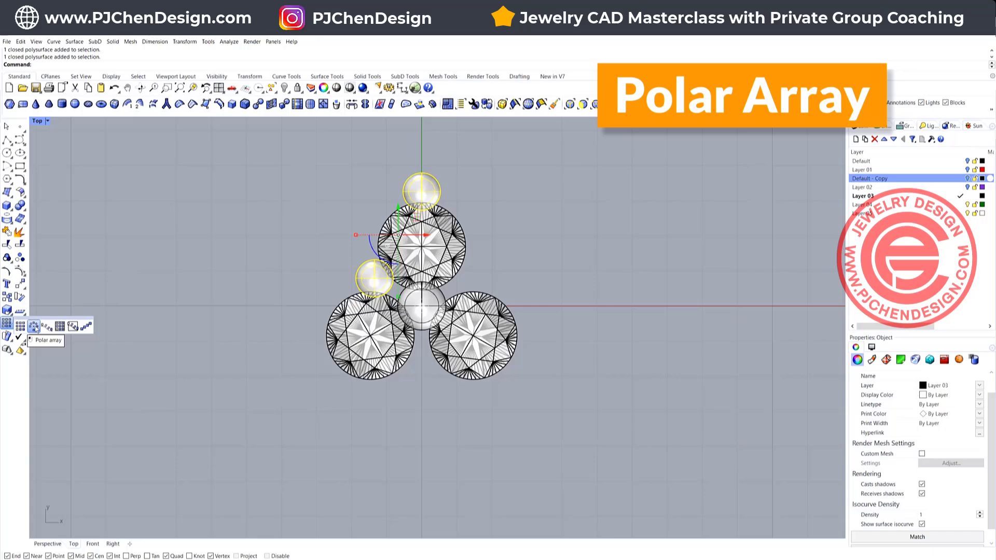
left_click(34, 327)
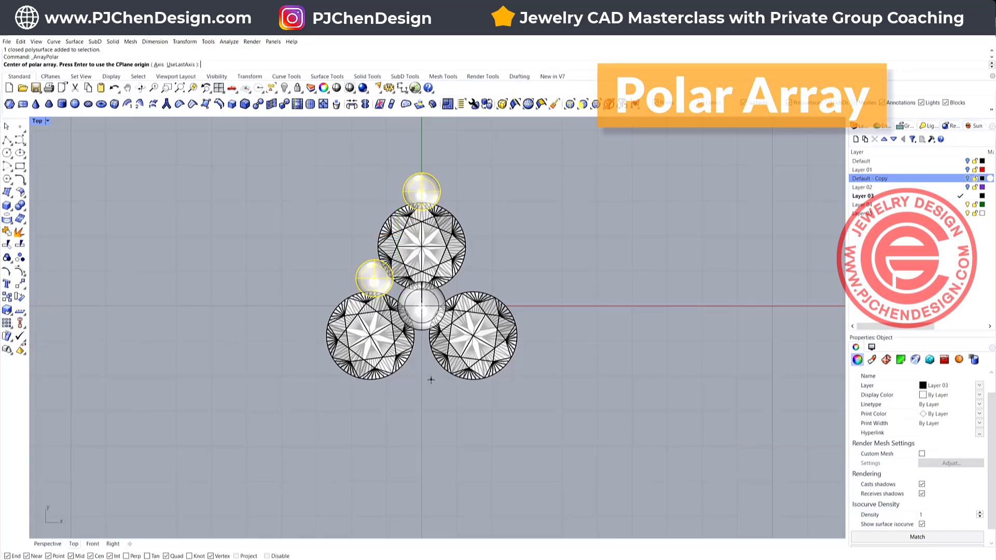
type("0")
key("Return")
key("Return")
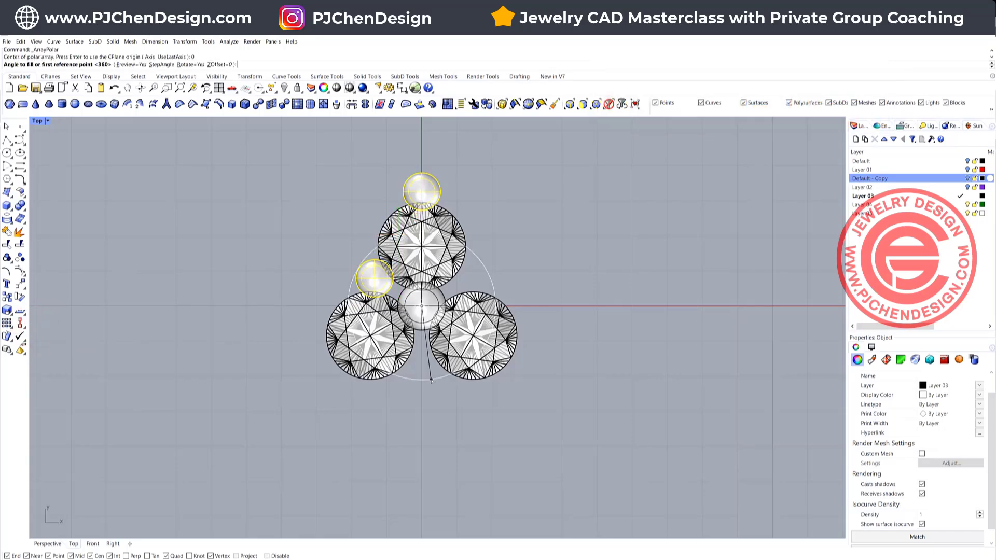
key("Return")
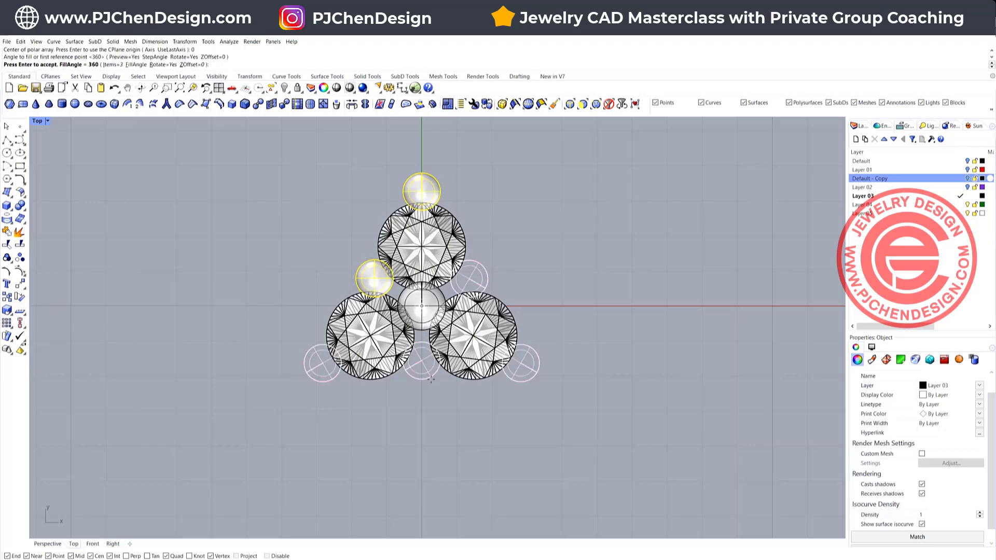
key("Return")
left_click(484, 444)
scroll(405, 280, "down", 6)
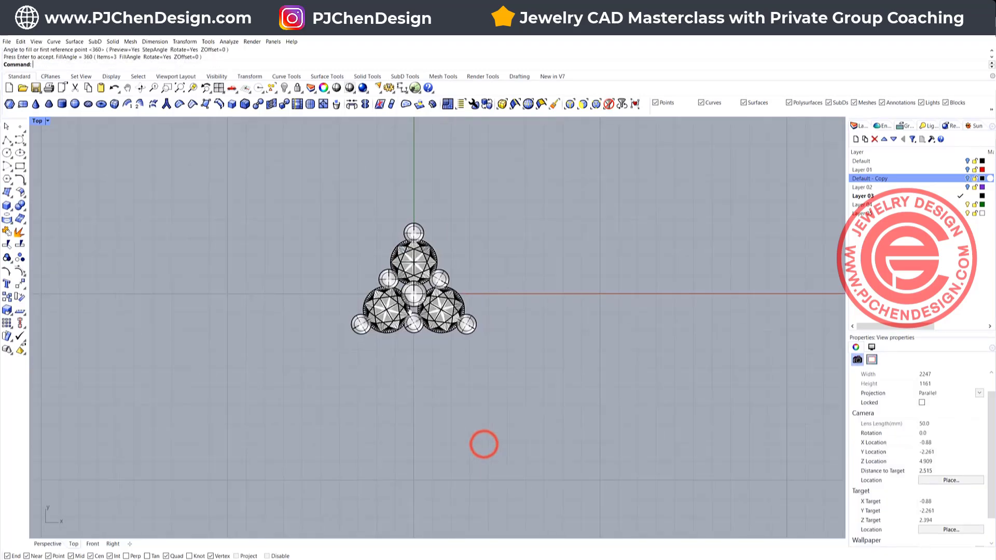
right_click_drag(412, 280, 318, 281)
scroll(319, 281, "up", 4)
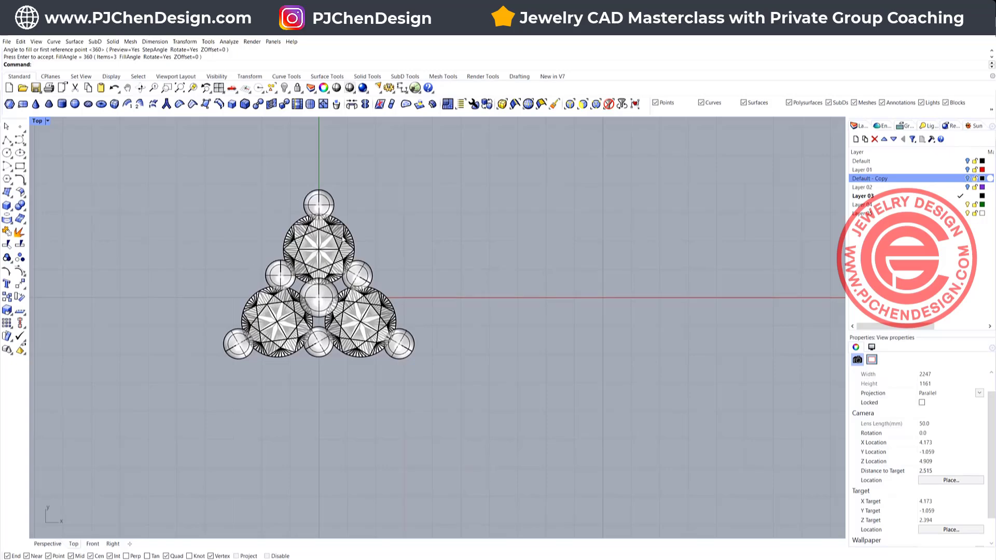
Step: Restore the four-view layout and move the six small outer prongs slightly upward in the Front view, excluding the centre prong
double_click(37, 121)
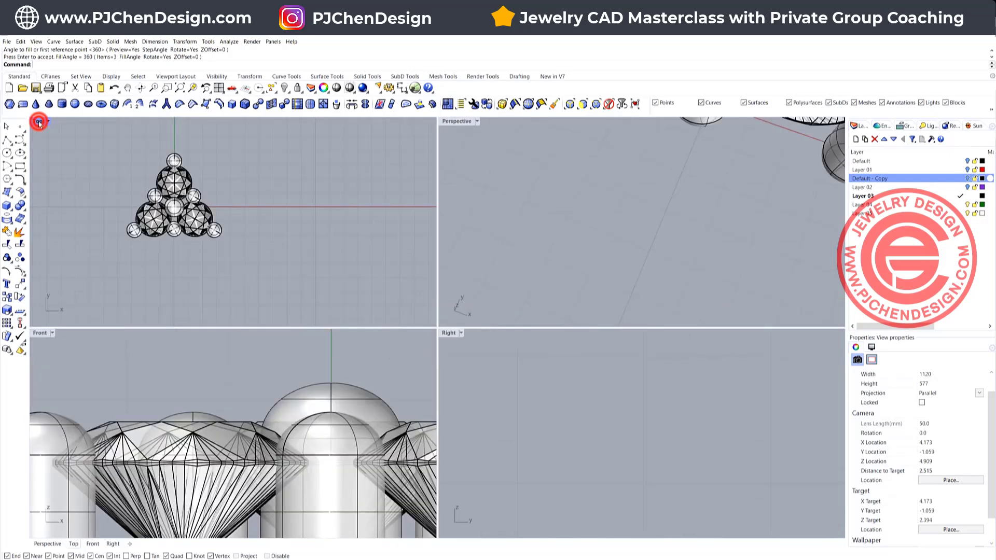
right_click_drag(617, 189, 725, 218)
scroll(179, 400, "down", 6)
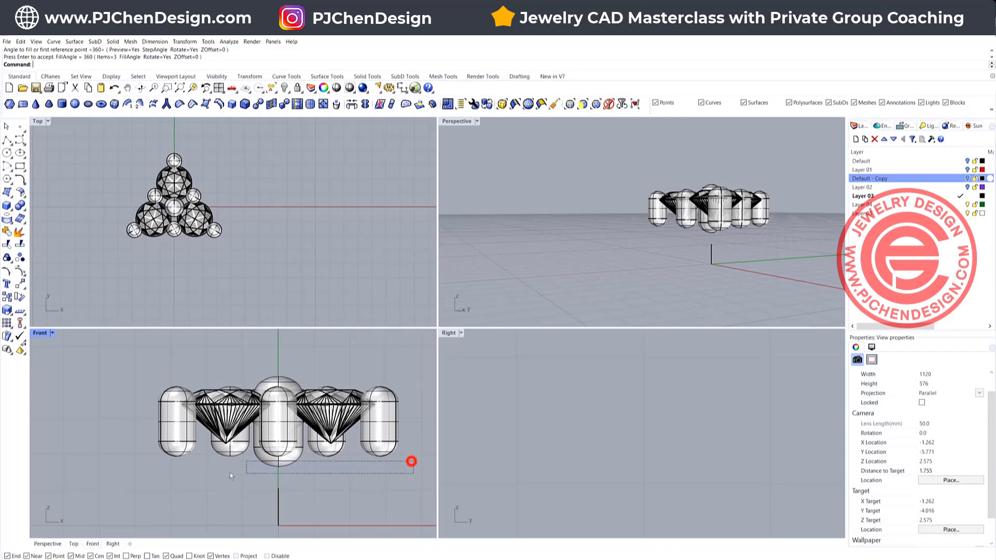
left_click_drag(231, 475, 232, 474)
scroll(300, 421, "up", 2)
left_click(291, 372, "ctrl")
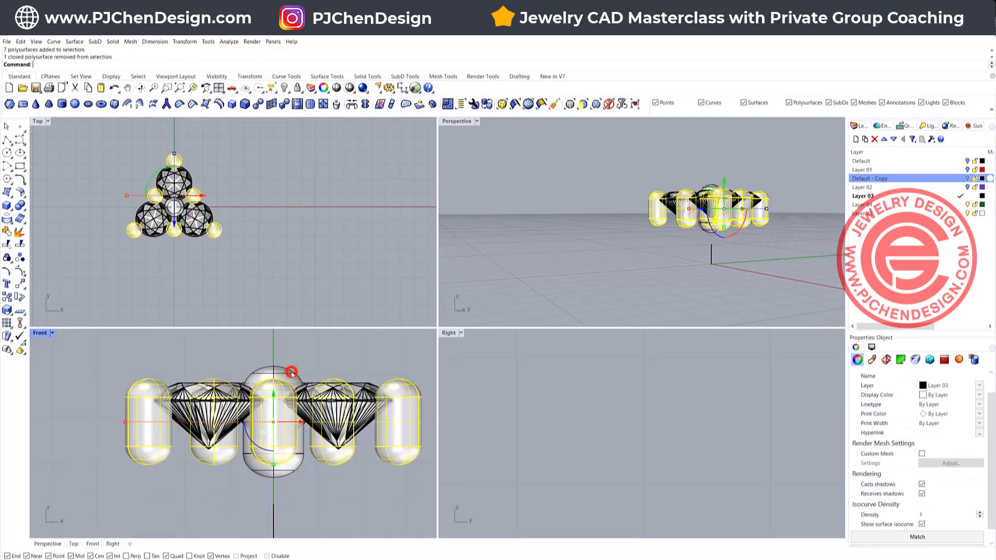
left_click_drag(274, 395, 282, 384)
left_click(305, 358)
scroll(210, 375, "up", 2)
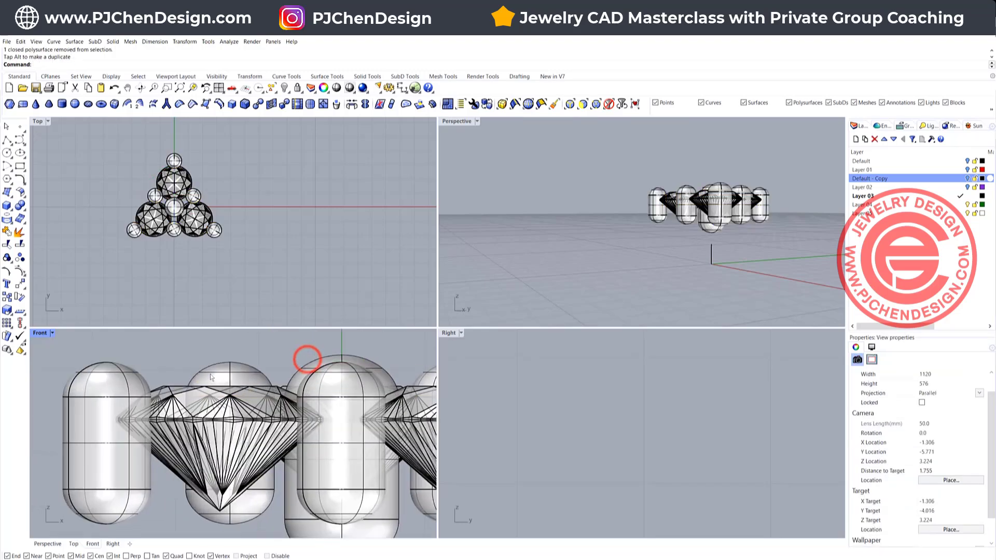
left_click(236, 363)
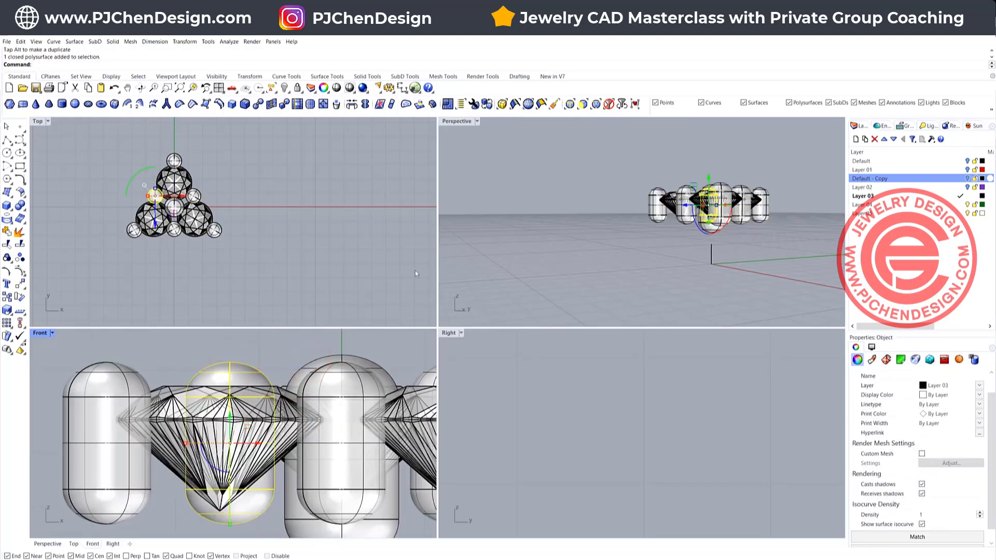
left_click(623, 229)
Step: Start a Tube centred on the upper diamond in the Top view, with its outer radius just inside the girdle edge
scroll(228, 187, "up", 3)
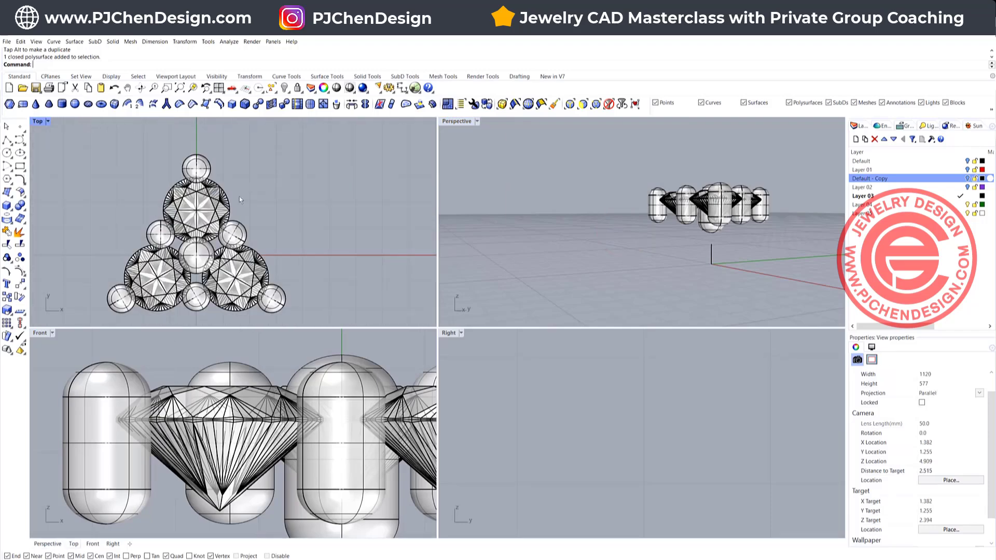
right_click_drag(239, 197, 310, 204)
scroll(310, 204, "up", 2)
left_click(9, 208)
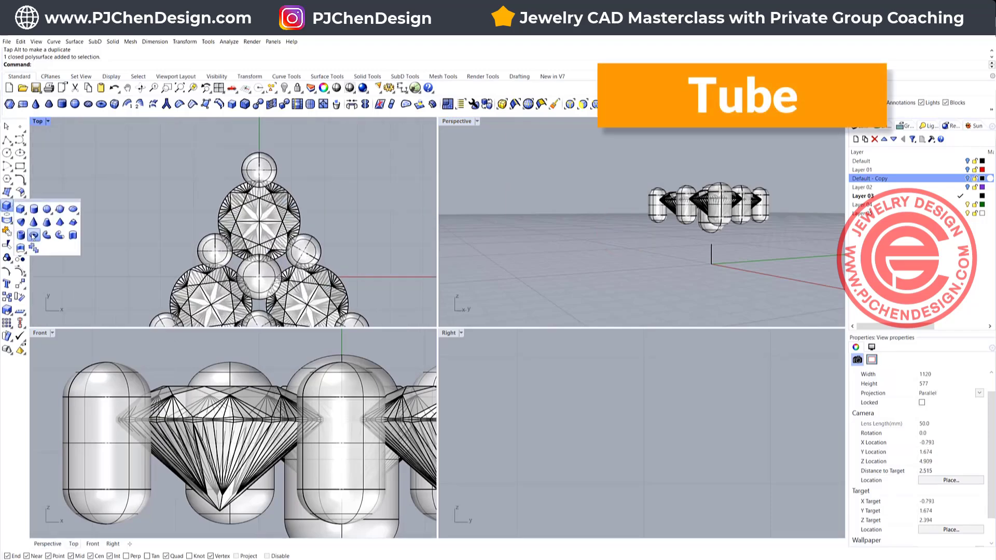
left_click(33, 236)
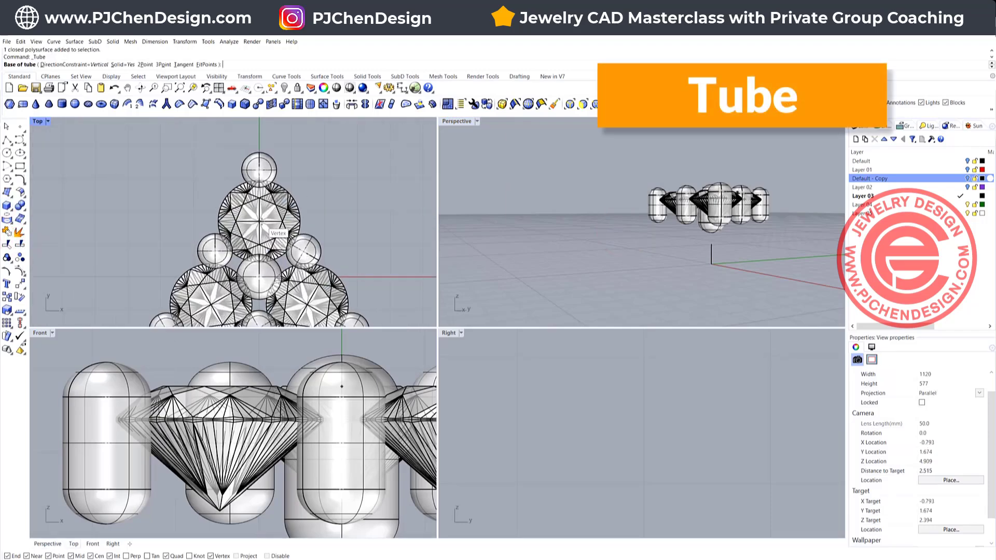
left_click(261, 222)
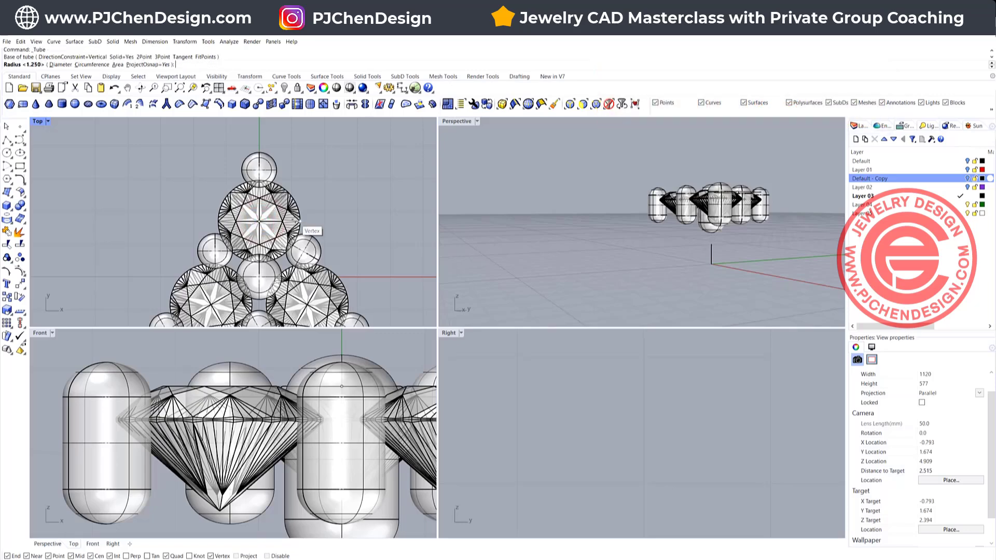
scroll(304, 223, "up", 2)
scroll(300, 223, "up", 4)
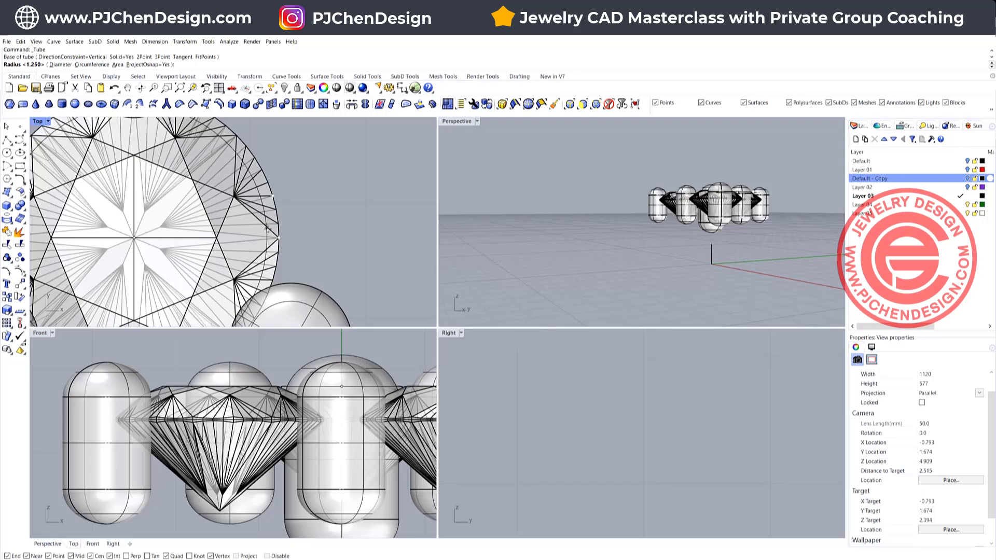
scroll(273, 217, "up", 2)
scroll(281, 226, "up", 2)
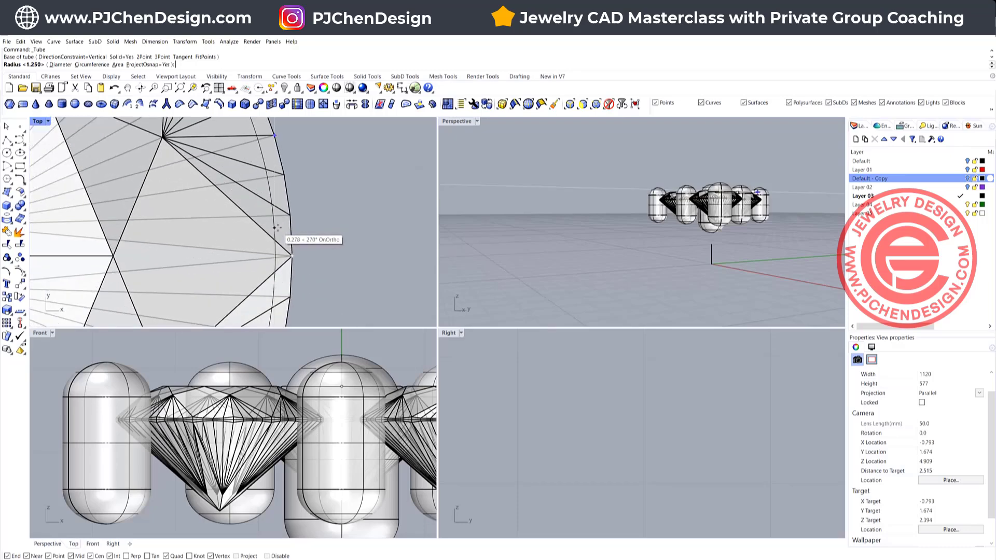
left_click(285, 226)
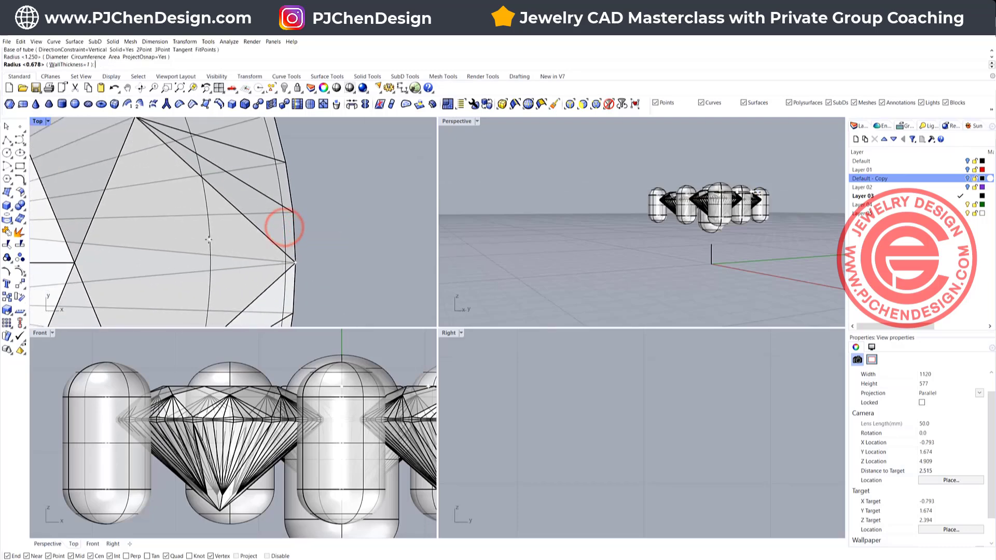
Step: Set the tube's inner radius at the diamond's table corner and end the tube near the small prongs' lower ends in the Front view
scroll(284, 226, "down", 6)
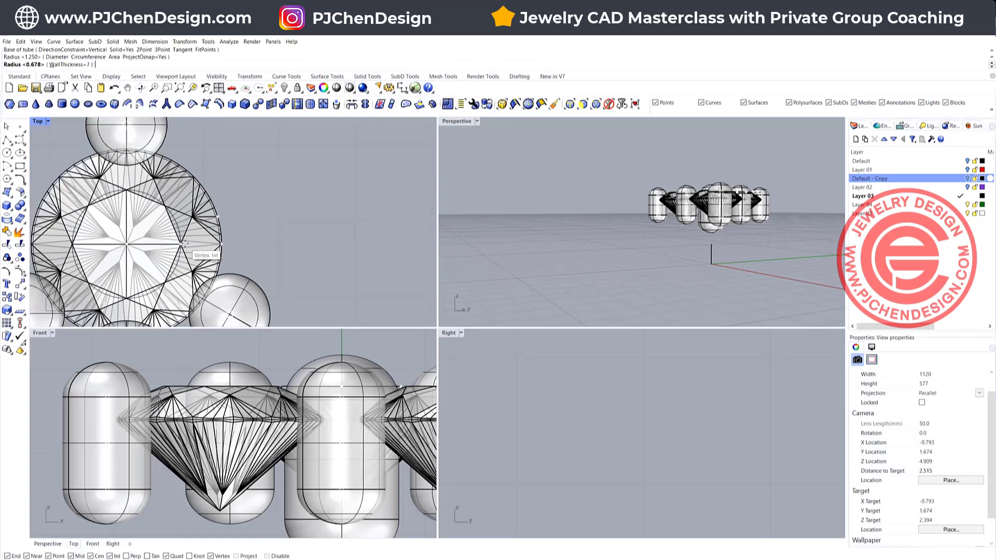
left_click(185, 243)
scroll(358, 467, "down", 3)
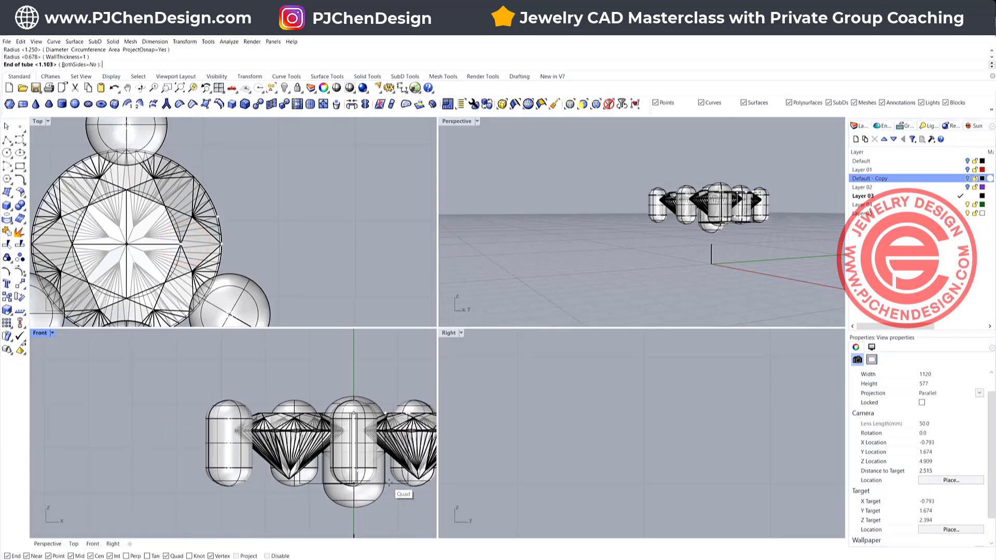
left_click(390, 482)
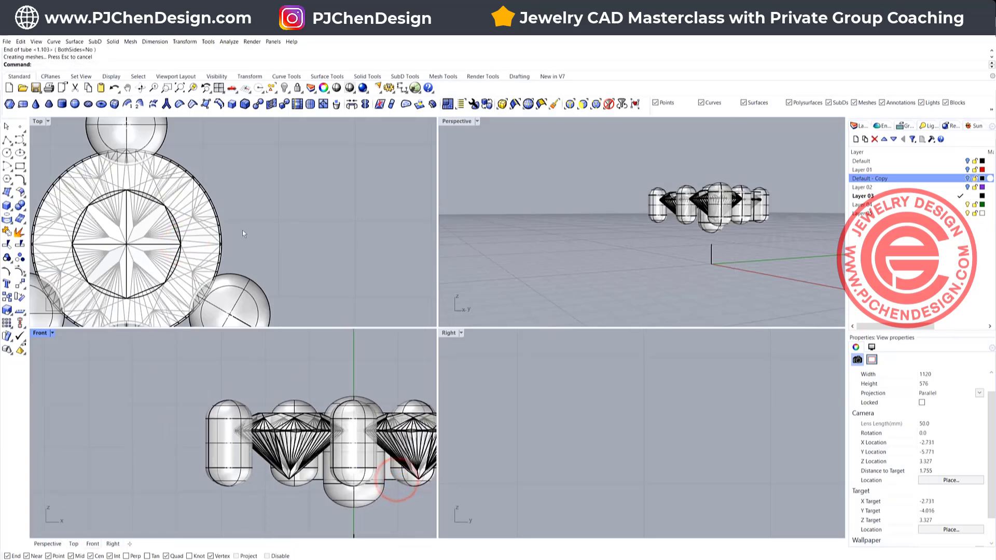
Step: Move the tube straight down in the Front view until its upper rim sits just below the diamonds' girdles
left_click(353, 225)
scroll(704, 191, "up", 5)
scroll(386, 483, "up", 4)
left_click(388, 473)
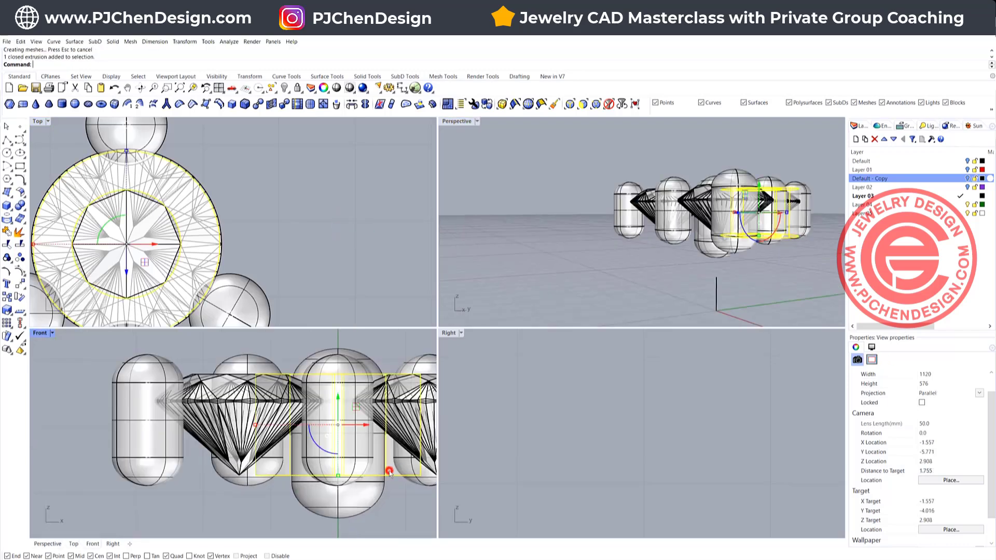
scroll(278, 389, "down", 3)
left_click_drag(284, 380, 283, 396)
left_click(356, 482)
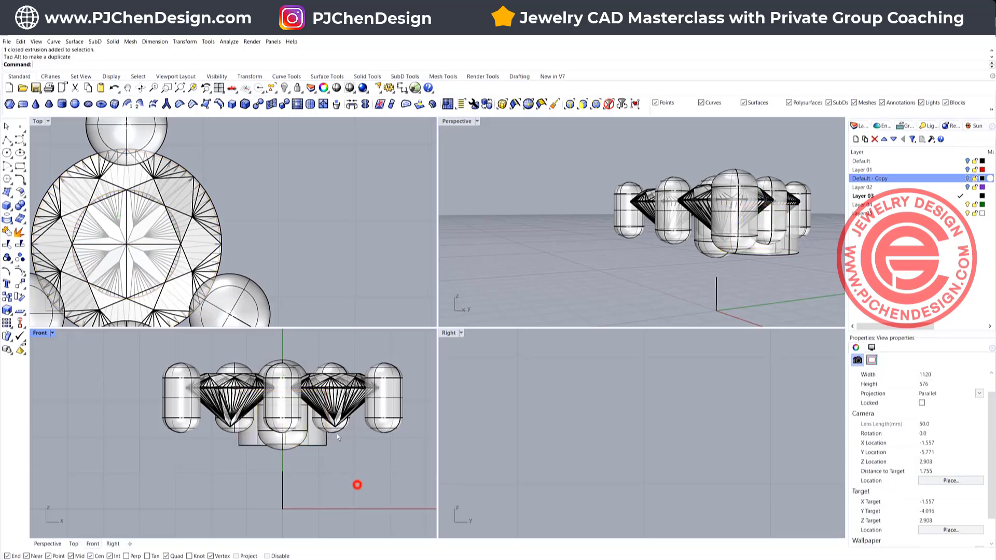
Step: Examine the tube's position relative to the prongs and diamonds in the Top, Front and Perspective views
scroll(323, 227, "down", 6)
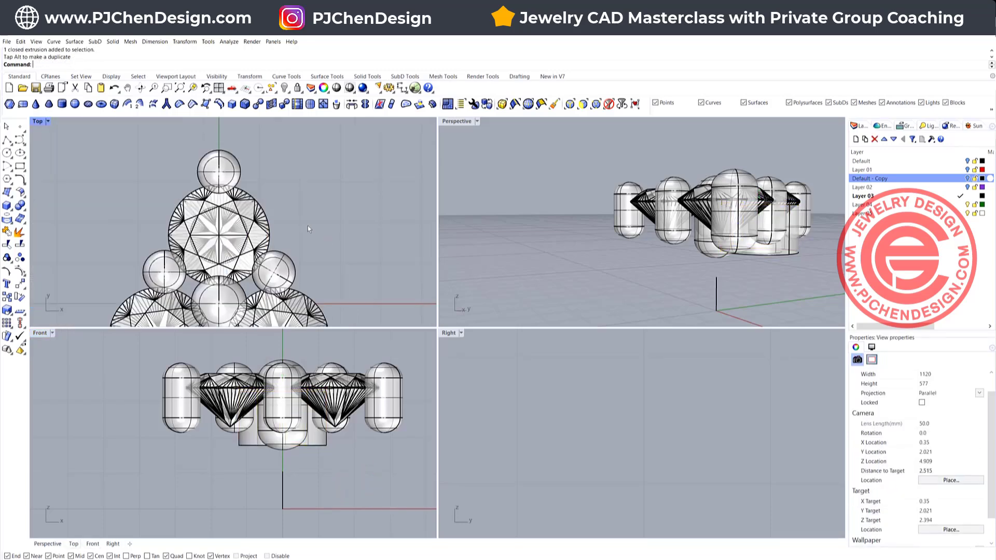
scroll(300, 432, "up", 3)
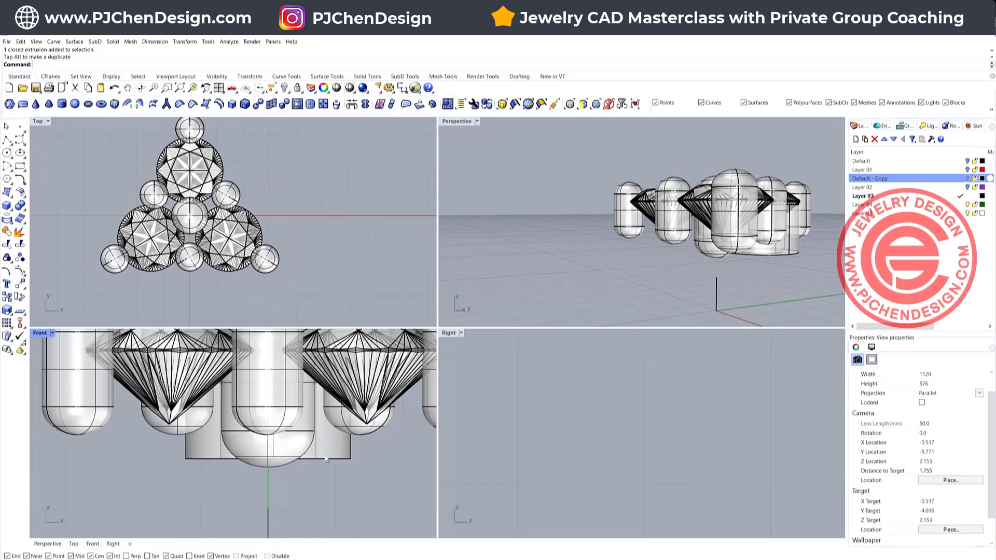
left_click(327, 455)
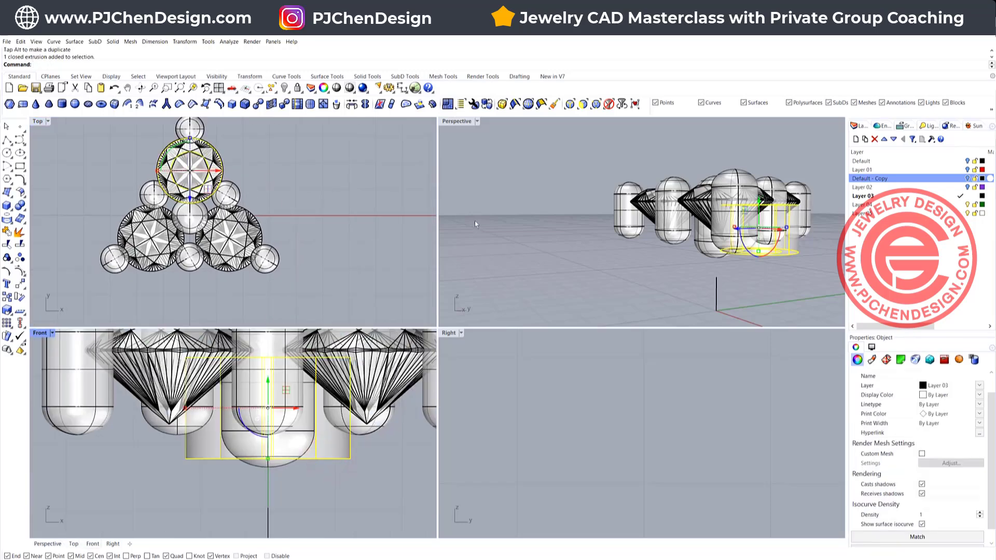
left_click(536, 196)
right_click_drag(566, 178, 602, 219)
scroll(549, 173, "down", 8)
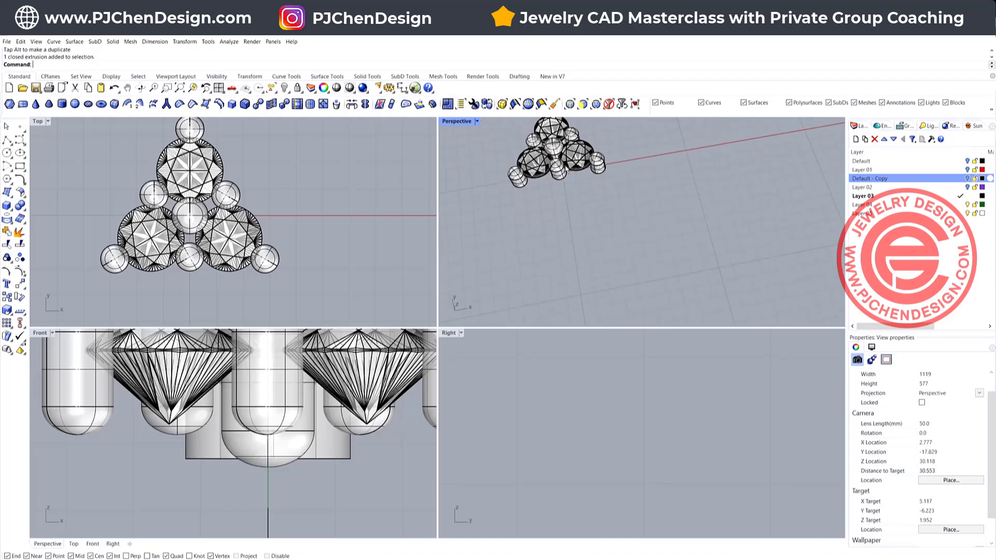
right_click_drag(566, 169, 669, 227, "shift")
scroll(568, 188, "up", 6)
scroll(670, 227, "up", 6)
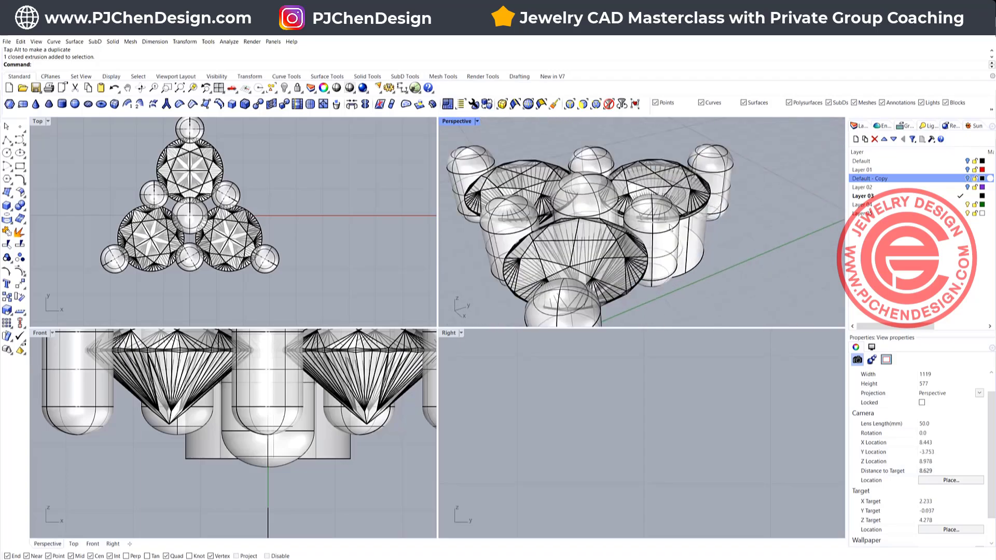
Step: Set the tube's display color to Red
left_click(695, 252)
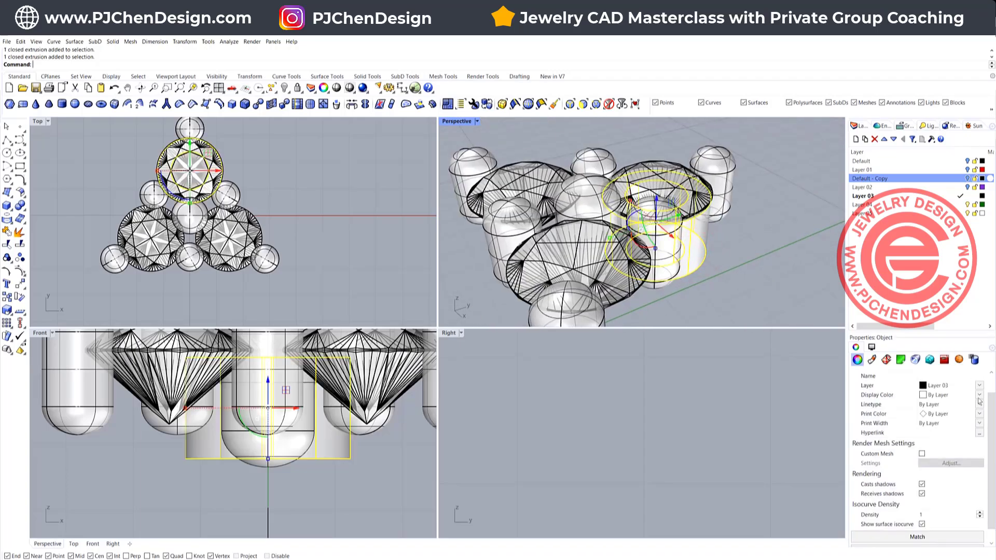
left_click(980, 397)
left_click(939, 417)
left_click(804, 260)
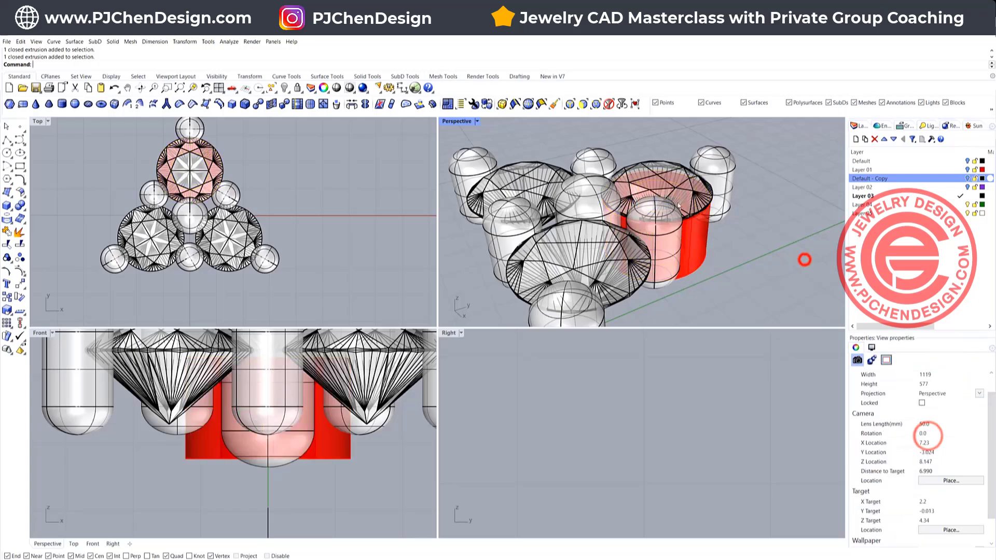
Step: Polar array the red tube around the origin with 3 items over 360 degrees
right_click_drag(678, 206, 752, 280)
scroll(212, 169, "up", 8)
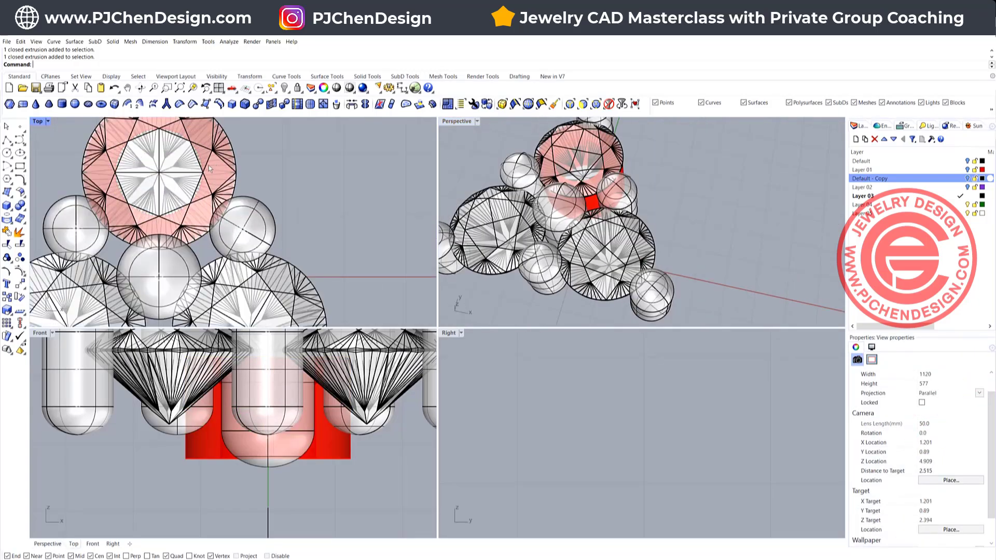
scroll(215, 169, "down", 4)
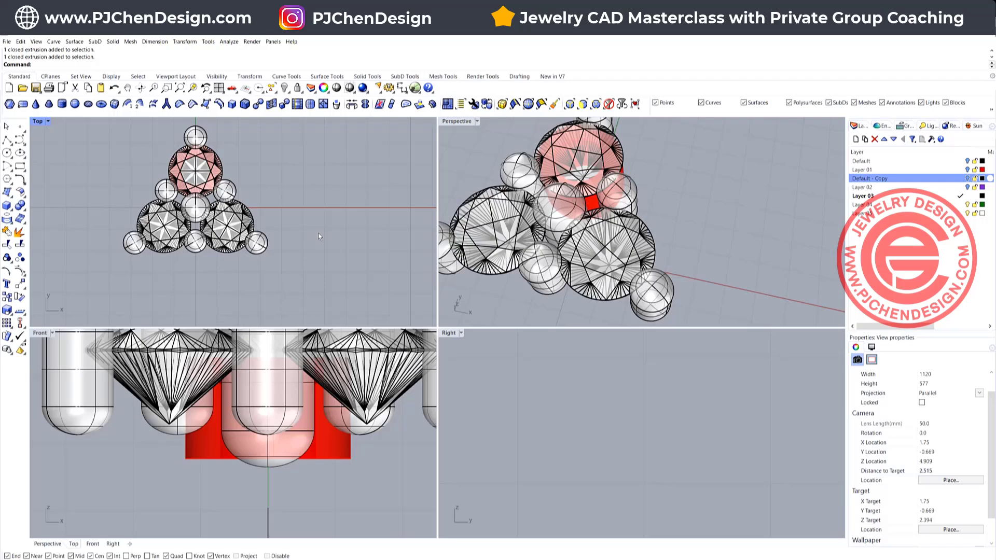
left_click(331, 455)
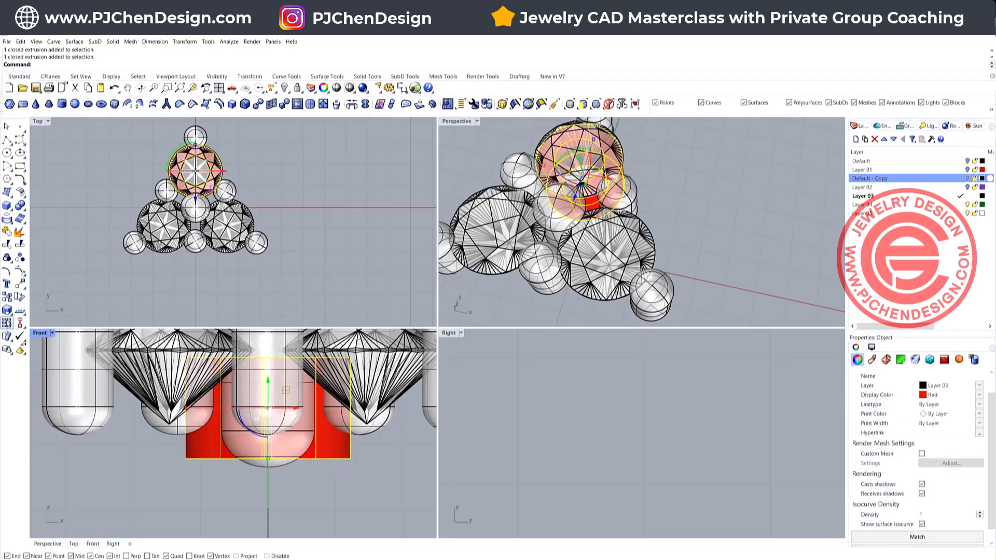
left_click(7, 323)
left_click(33, 325)
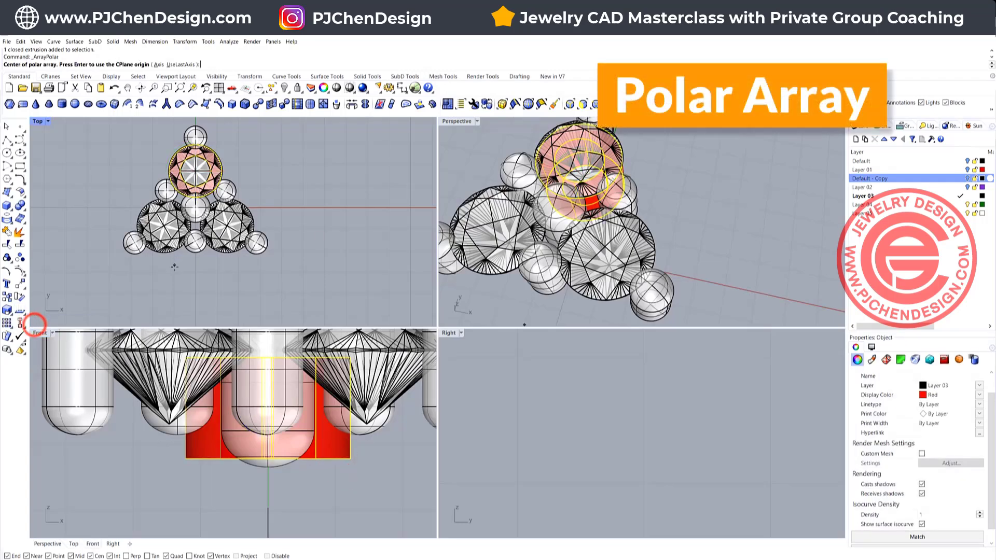
key("Return")
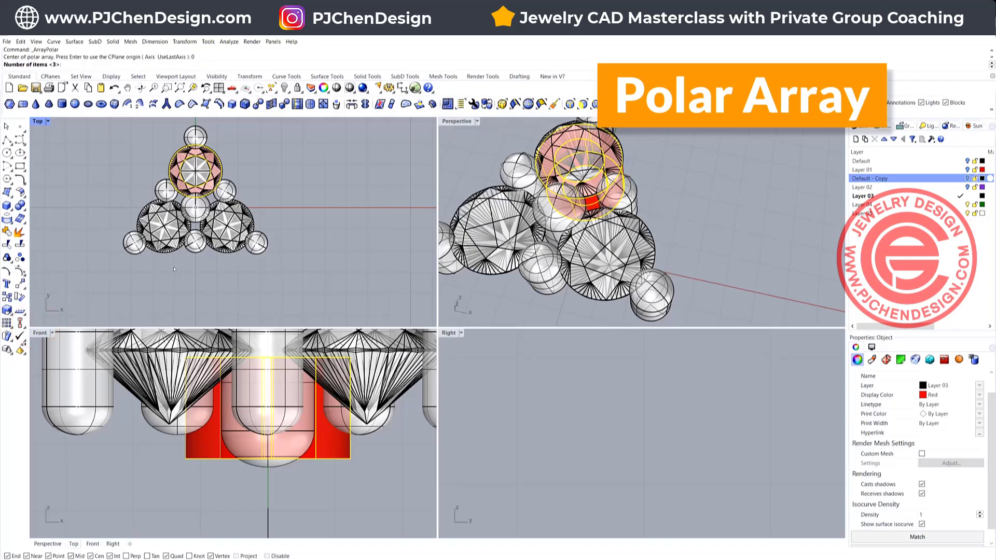
key("Return")
key("Return")
key("Return")
left_click(313, 298)
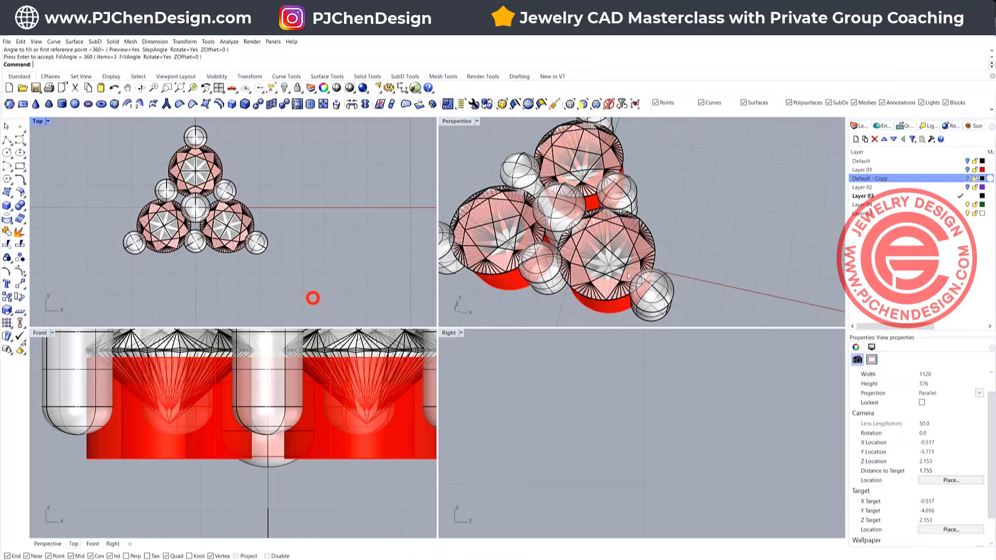
Step: Maximize the Top view and copy the upper diamond straight down to an empty spot below the three-stone cluster
right_click_drag(629, 276, 527, 212)
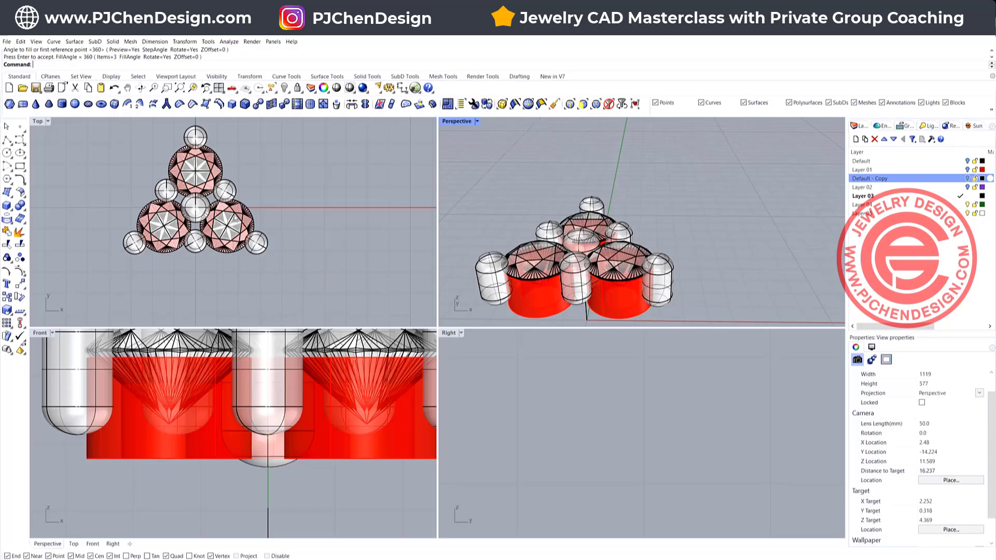
scroll(235, 219, "down", 4)
right_click_drag(269, 245, 280, 187)
double_click(37, 122)
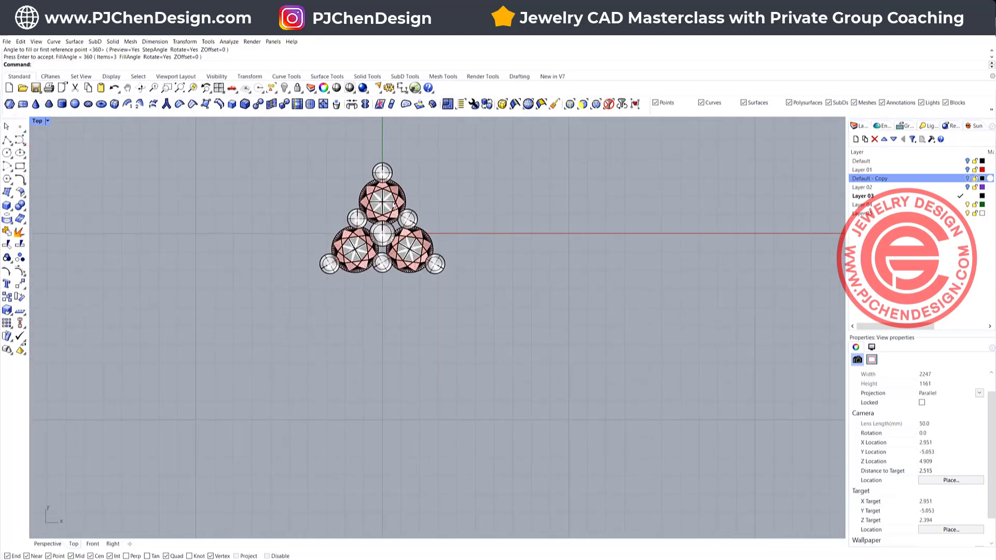
left_click(394, 206)
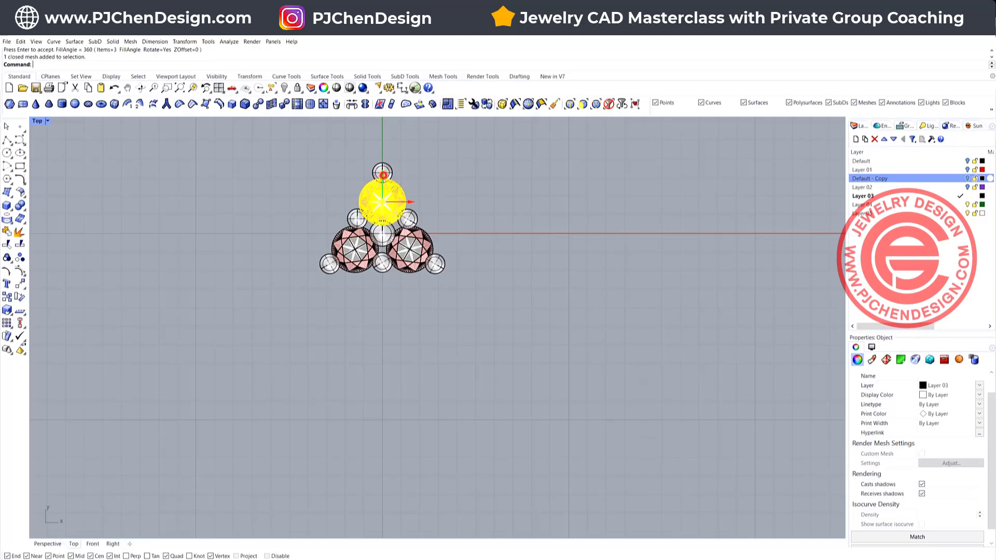
left_click_drag(394, 206, 383, 328)
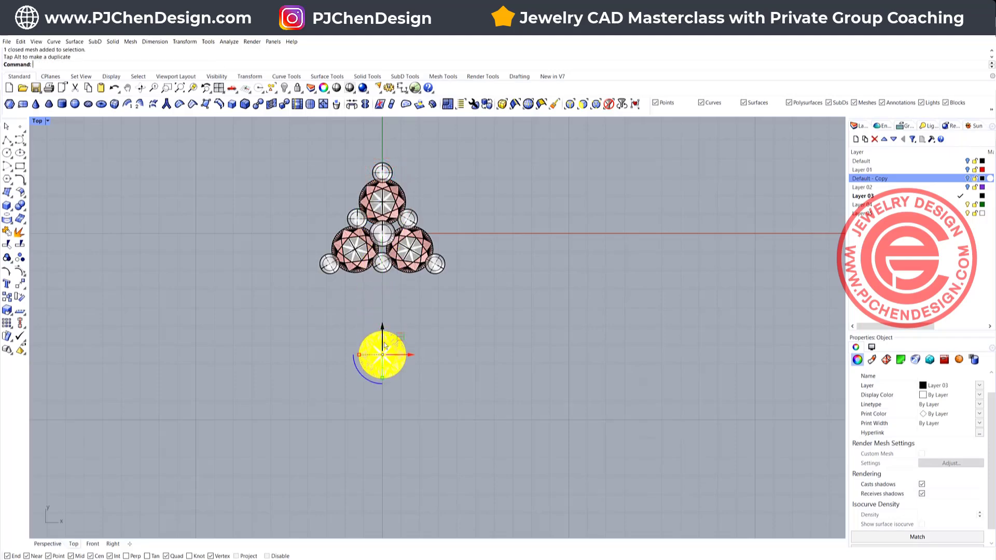
Step: Move the copied diamond closer to the cluster, slightly left of the centre axis, and scale it down
scroll(385, 346, "up", 1)
scroll(377, 346, "up", 2)
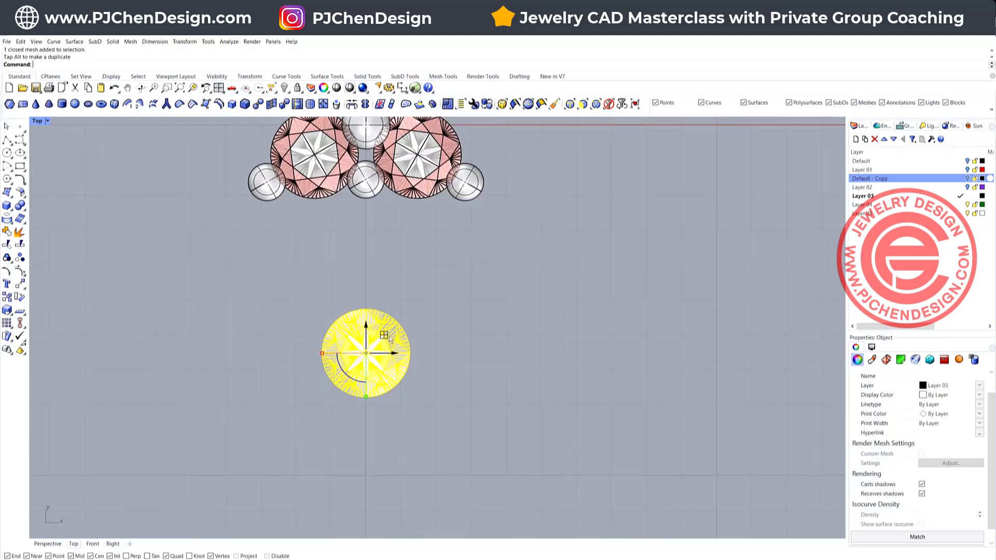
left_click_drag(383, 335, 336, 284)
scroll(383, 311, "down", 1)
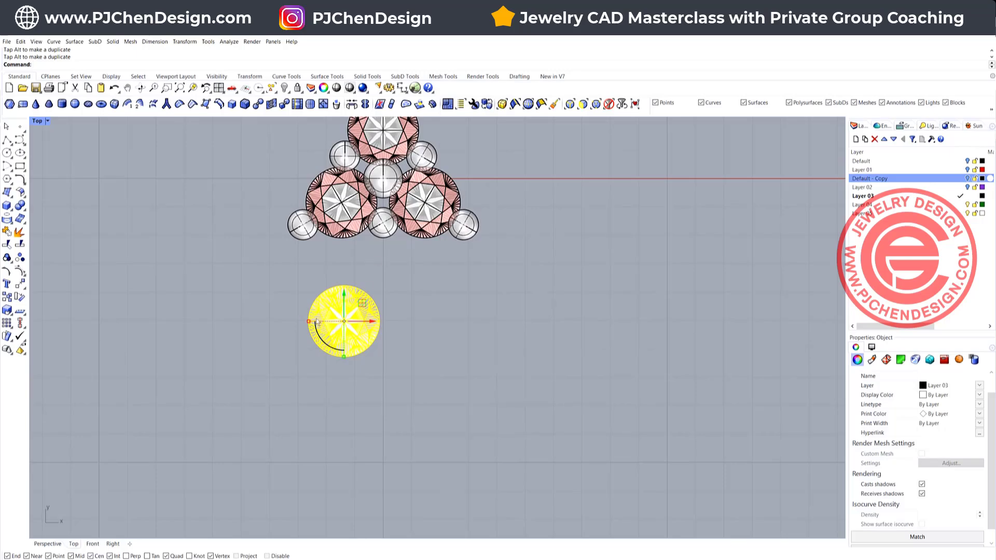
left_click_drag(309, 322, 323, 322)
Step: Duplicate the scaled diamond directly above itself and scale the upper copy down further in 3D
scroll(373, 327, "up", 2)
right_click_drag(372, 325, 372, 337)
left_click_drag(354, 311, 373, 249)
left_click_drag(328, 276, 338, 276, "shift")
Step: Align the right edges of the two small diamonds to the origin (0)
left_click(370, 332, "shift")
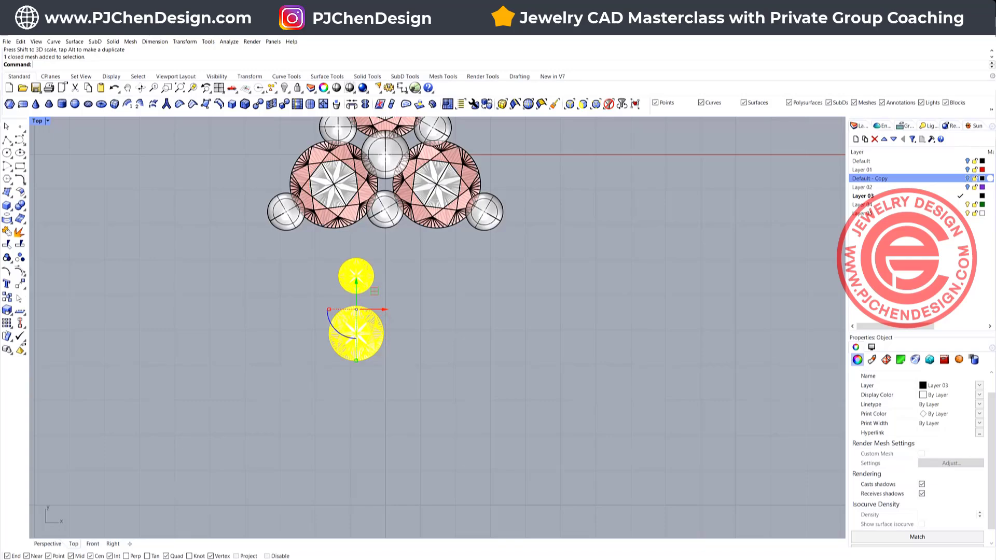
left_click(19, 322)
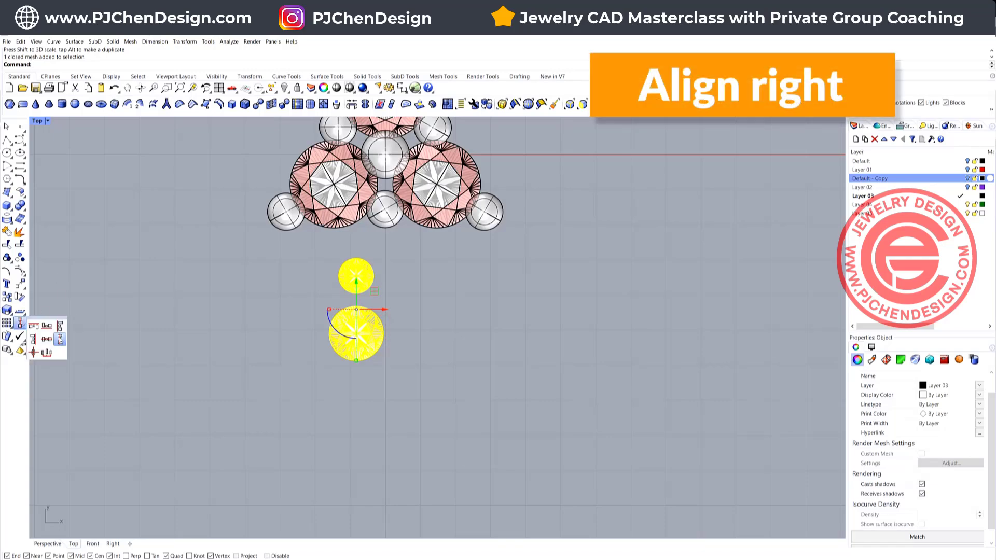
left_click(35, 340)
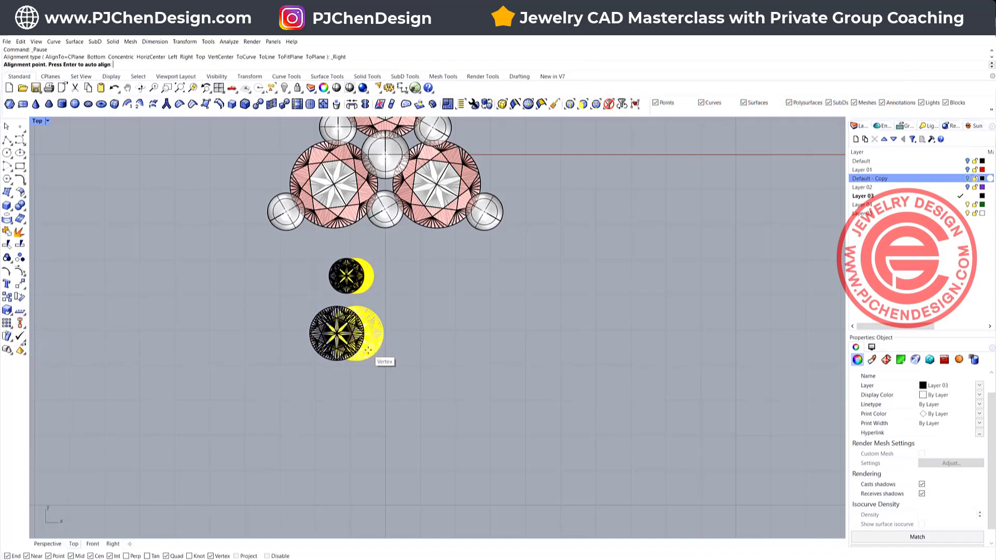
left_click(384, 357)
left_click(384, 357)
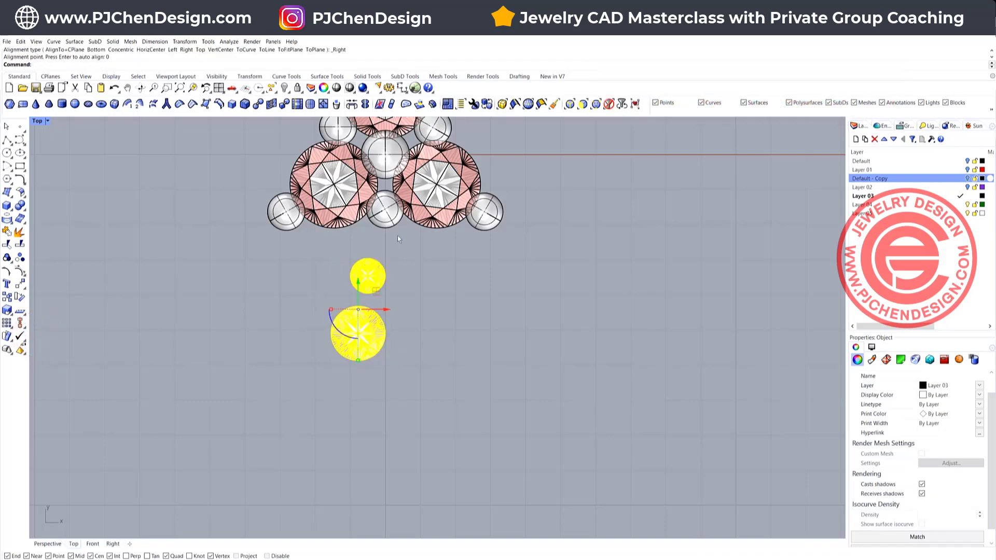
Step: Move the smaller upper diamond straight down so it sits just above the larger diamond
left_click(421, 327)
left_click(369, 276)
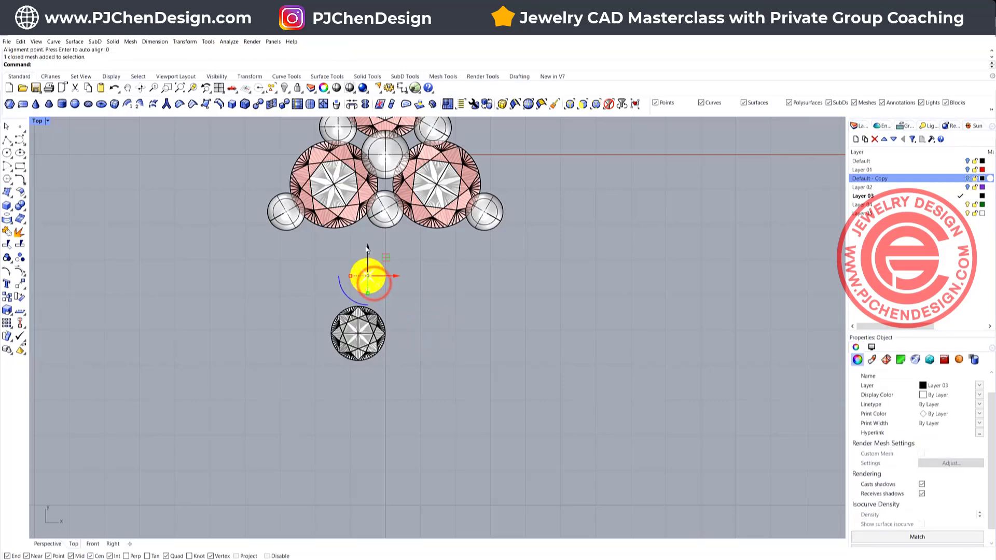
left_click_drag(369, 247, 366, 259)
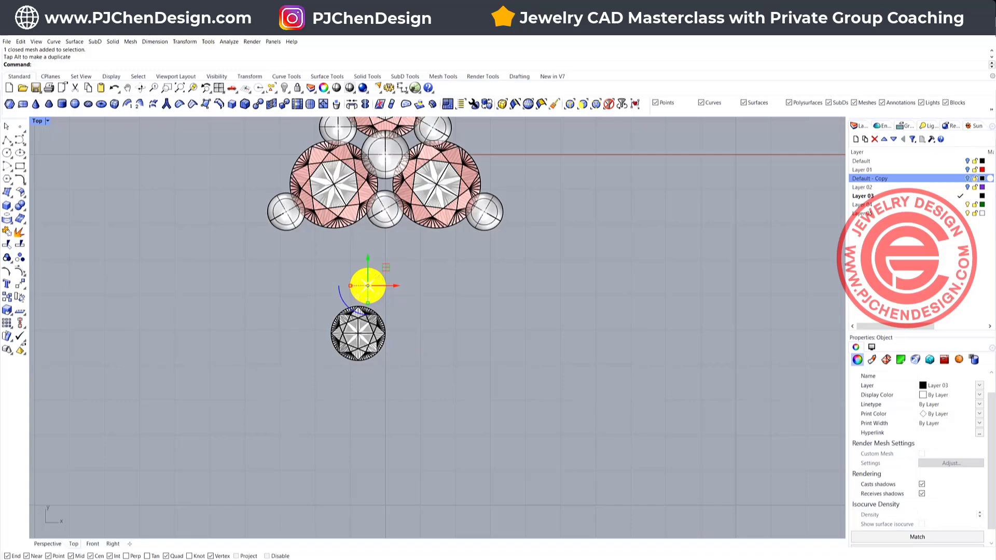
Step: Mirror the smaller diamond to the underside of the larger one, across a horizontal line through the larger diamond's centre
left_click(22, 288)
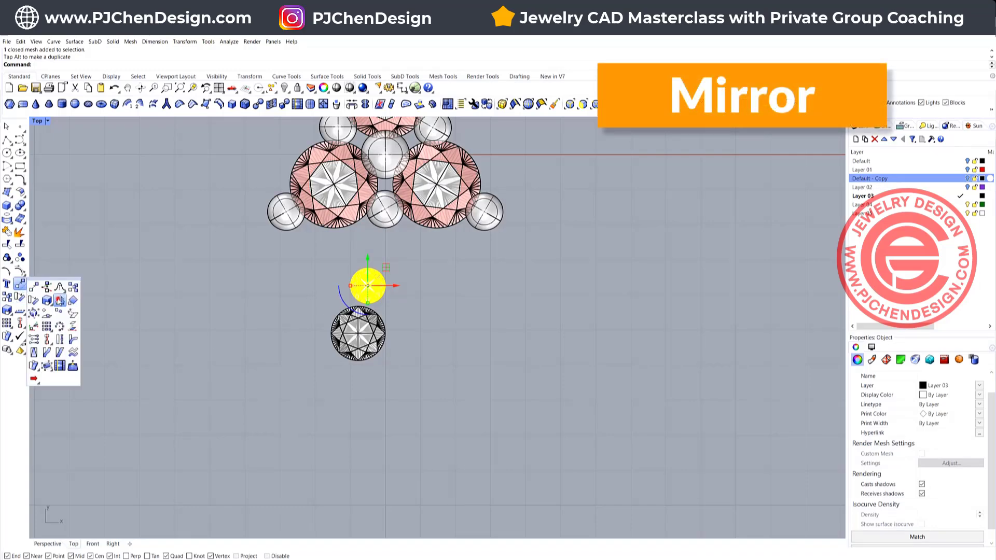
left_click(60, 300)
left_click(396, 340)
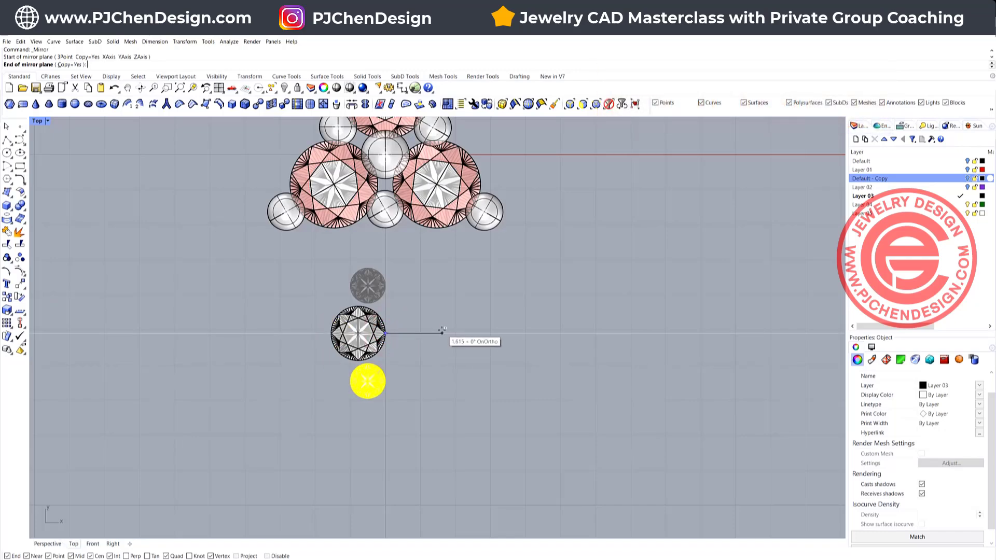
left_click(442, 330)
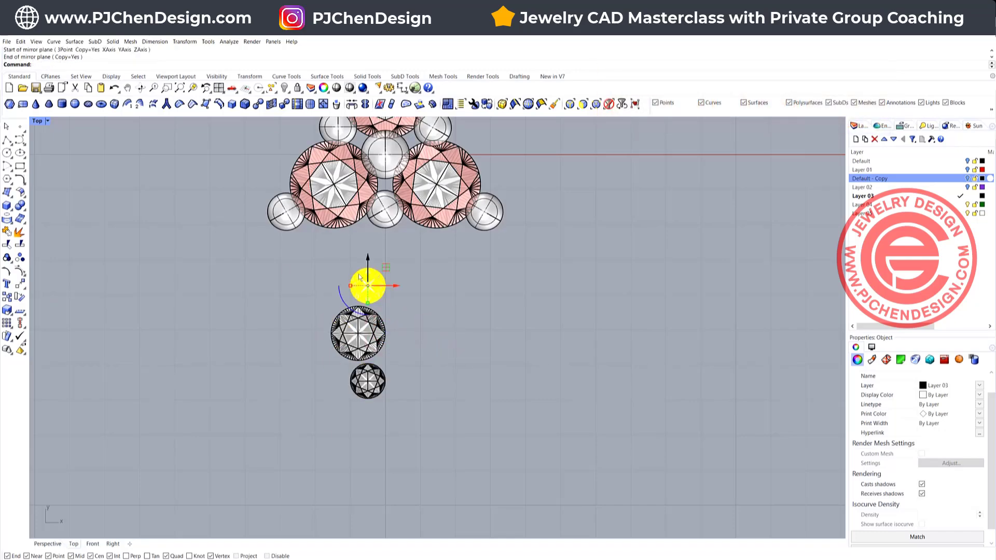
left_click(315, 284)
scroll(315, 284, "up", 4)
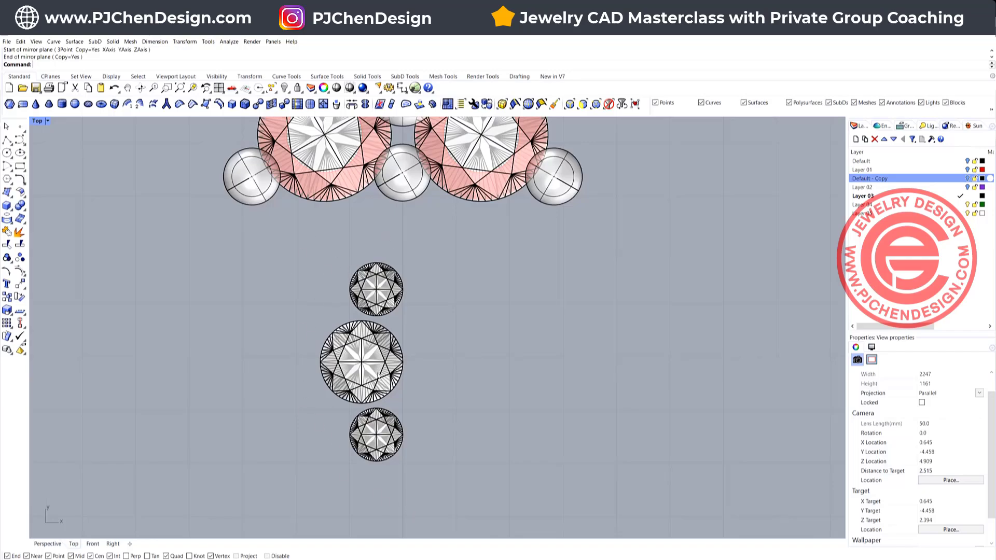
Step: Shift all three stacked diamonds together slightly left, leaving a small gap to the vertical centre axis
left_click(379, 429)
left_click(390, 367, "shift")
left_click(392, 292, "shift")
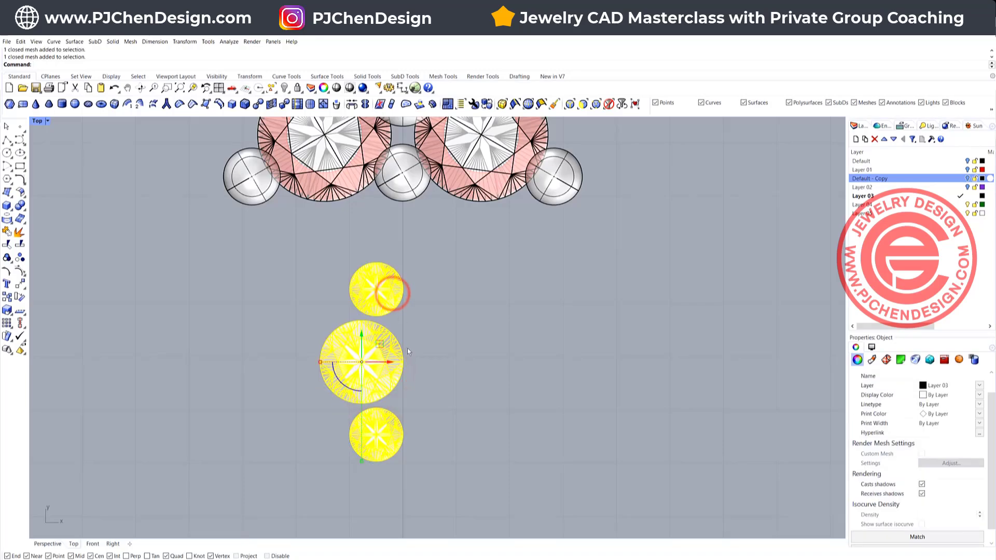
left_click_drag(389, 364, 383, 363)
scroll(441, 372, "down", 2)
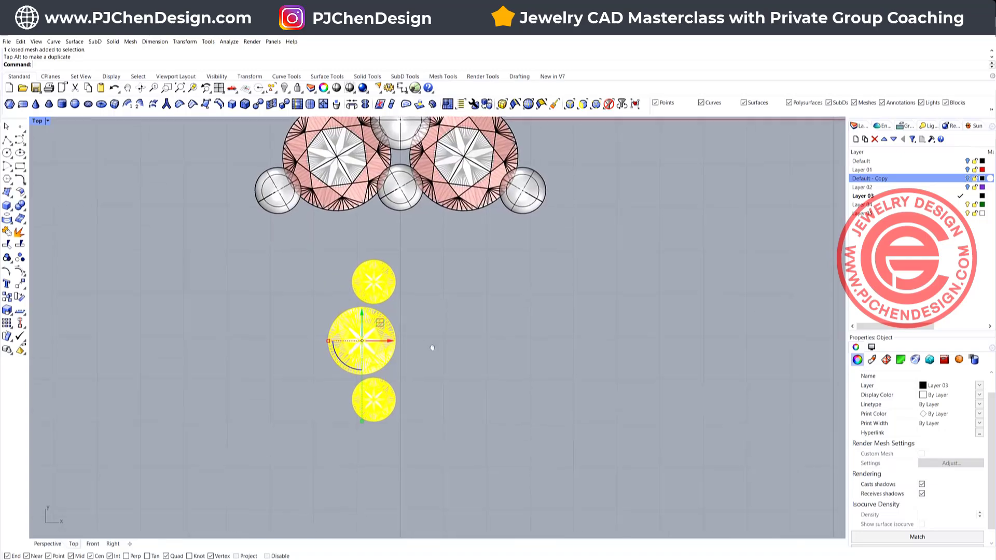
Step: Draw an arc around the left side of the three diamonds, starting above and ending below them on the vertical axis
left_click(8, 163)
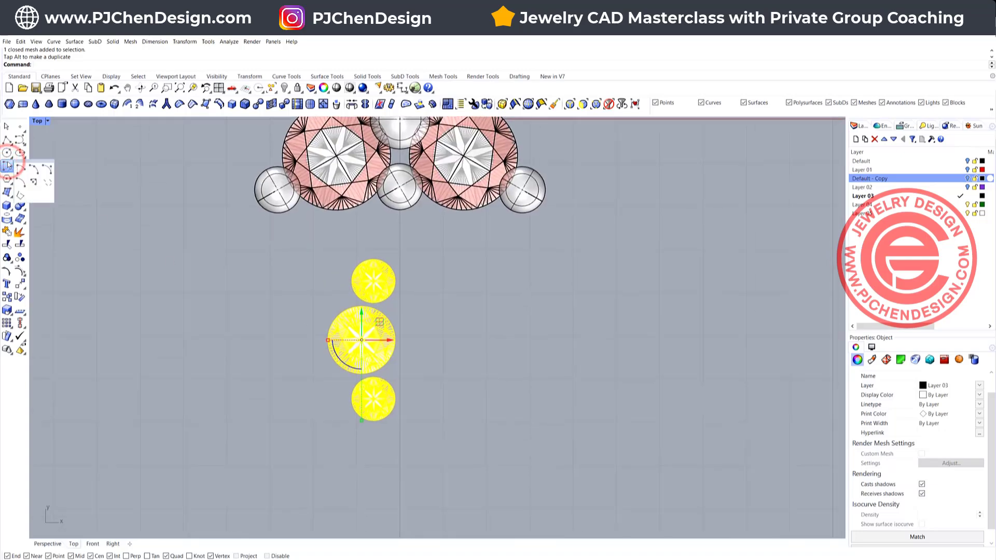
left_click(33, 170)
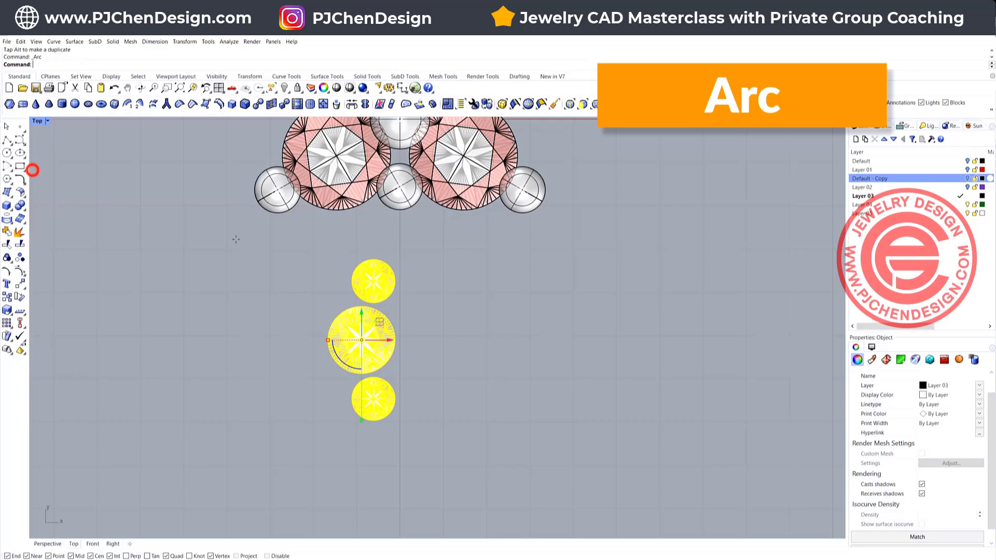
left_click(400, 229)
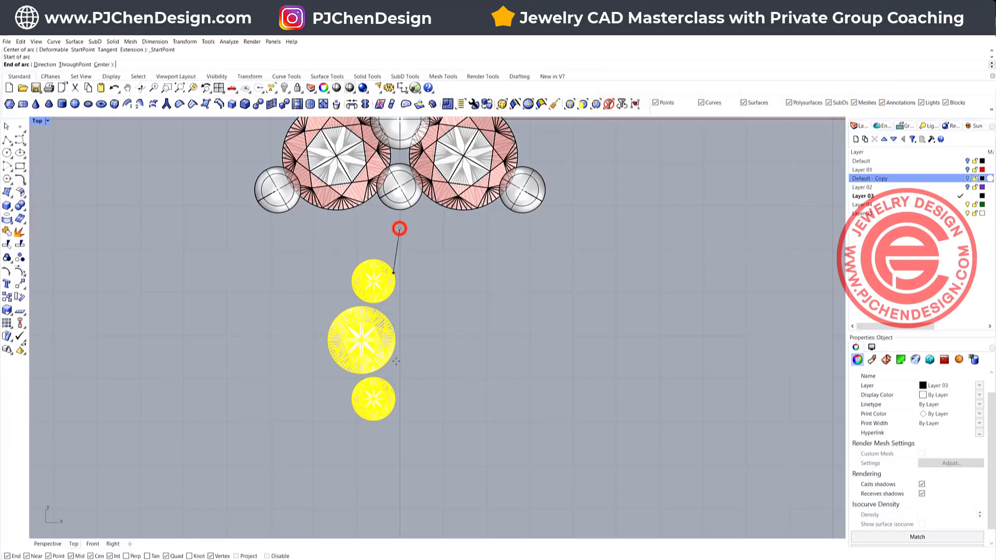
left_click(400, 453)
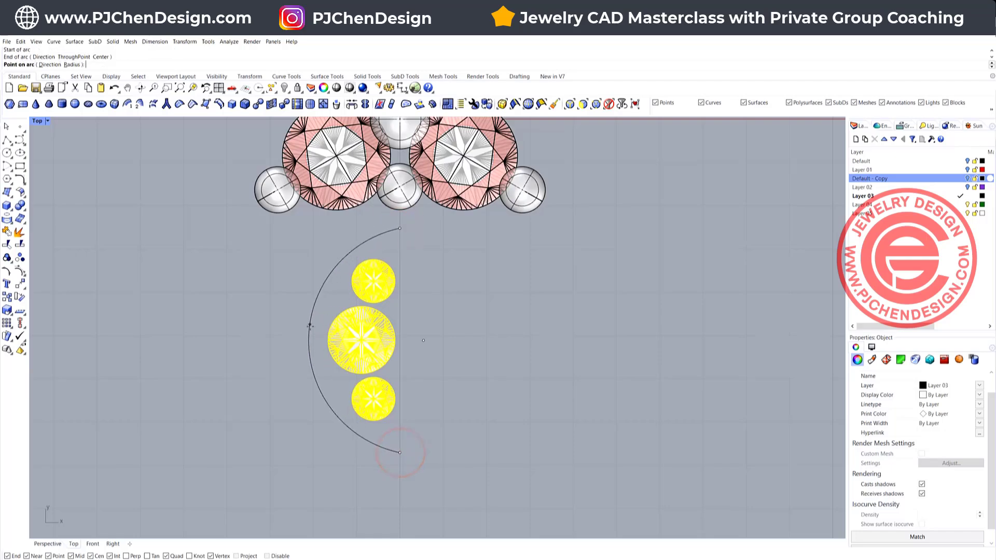
left_click(318, 338)
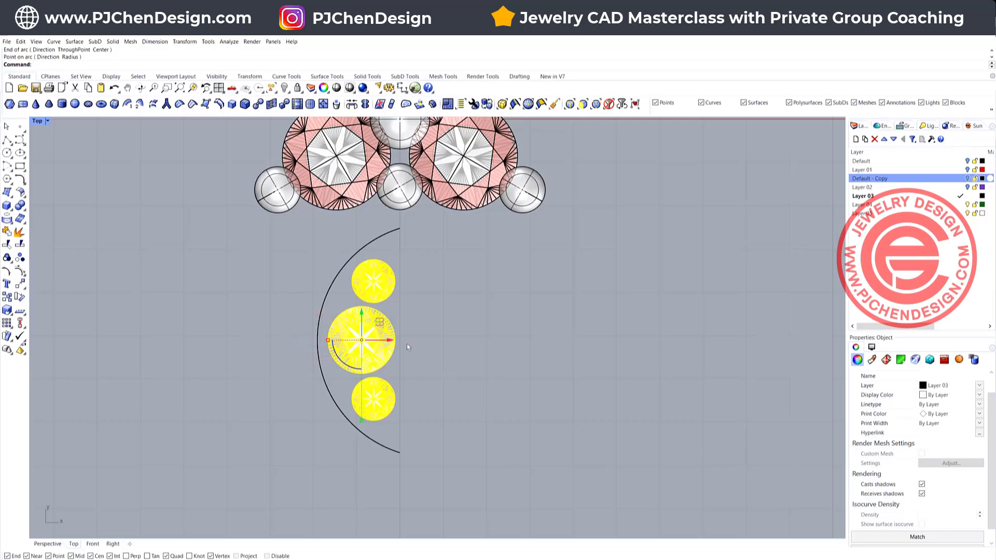
Step: Group the three stacked diamonds without the arc
left_click(351, 258)
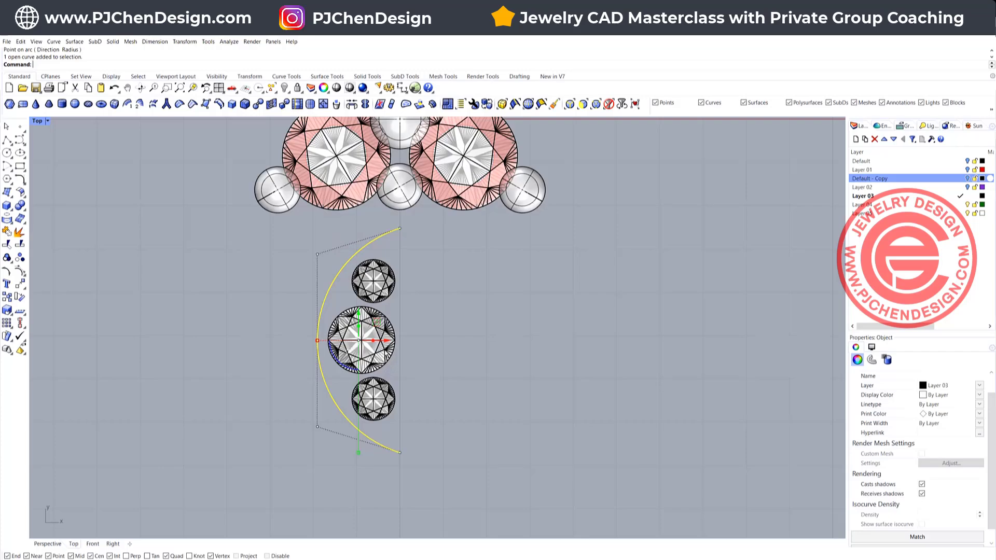
left_click(444, 377)
left_click_drag(443, 407, 383, 283)
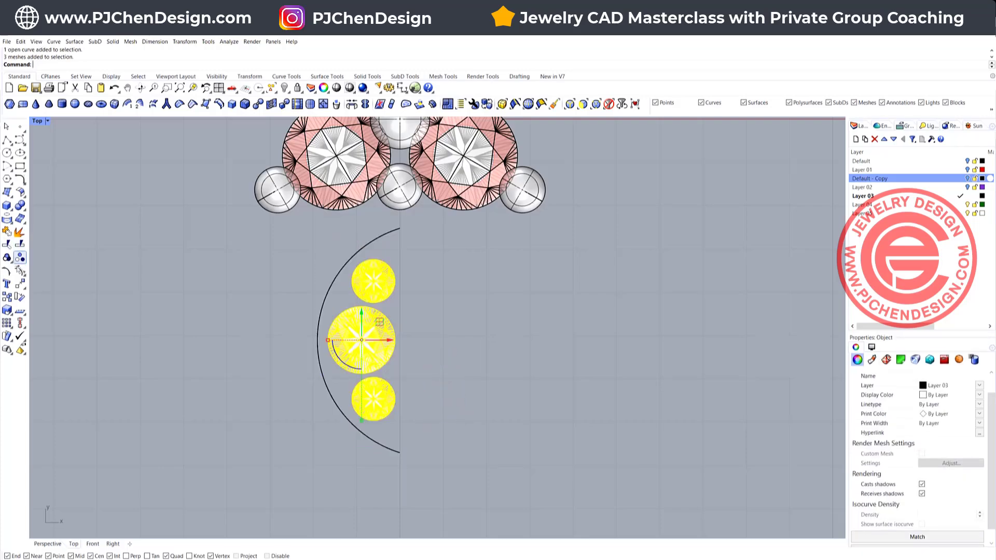
left_click(6, 258)
left_click(494, 374)
Step: Align the horizontal centres of the arc and the diamond group, placing them slightly lower beneath the cluster
left_click_drag(512, 379, 306, 335)
left_click(21, 325)
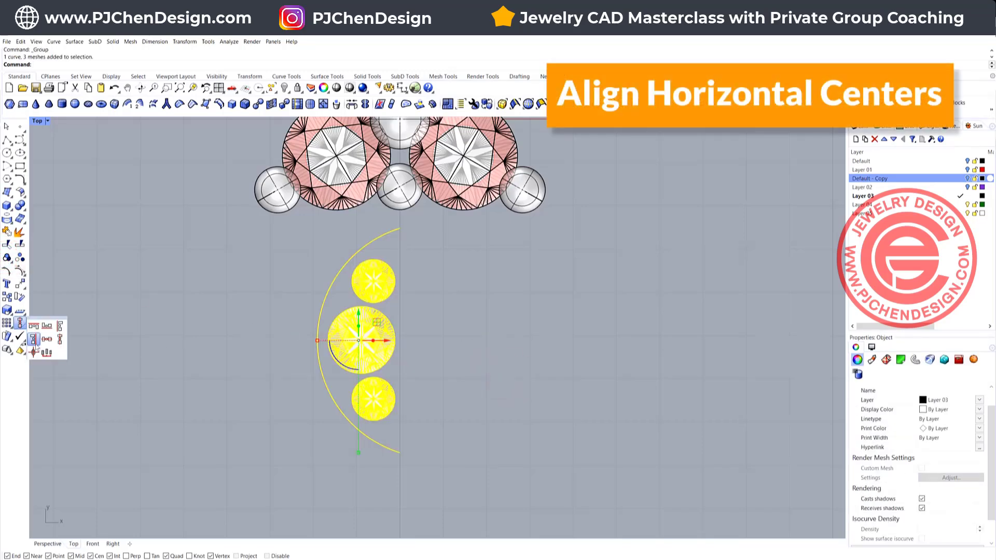
left_click(34, 341)
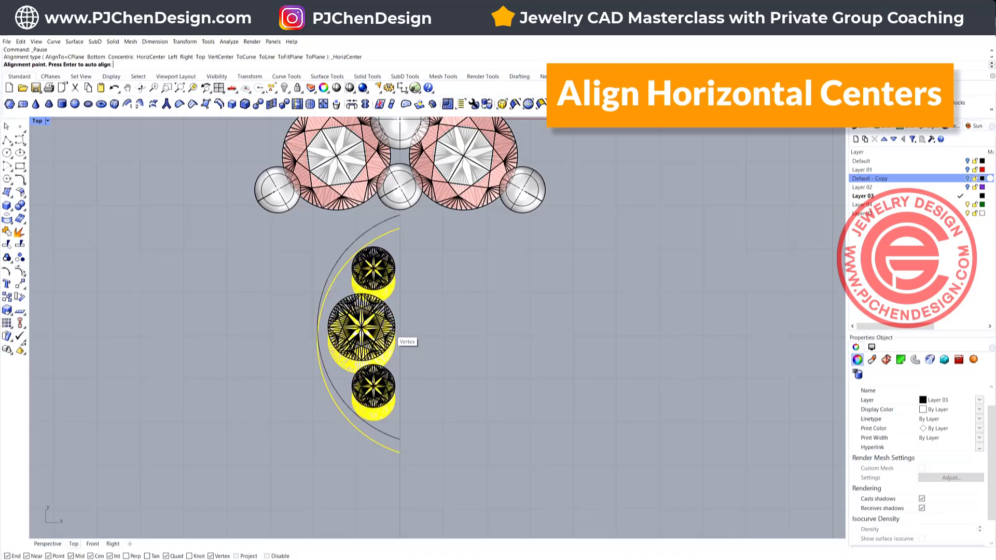
left_click(397, 345)
left_click(449, 341)
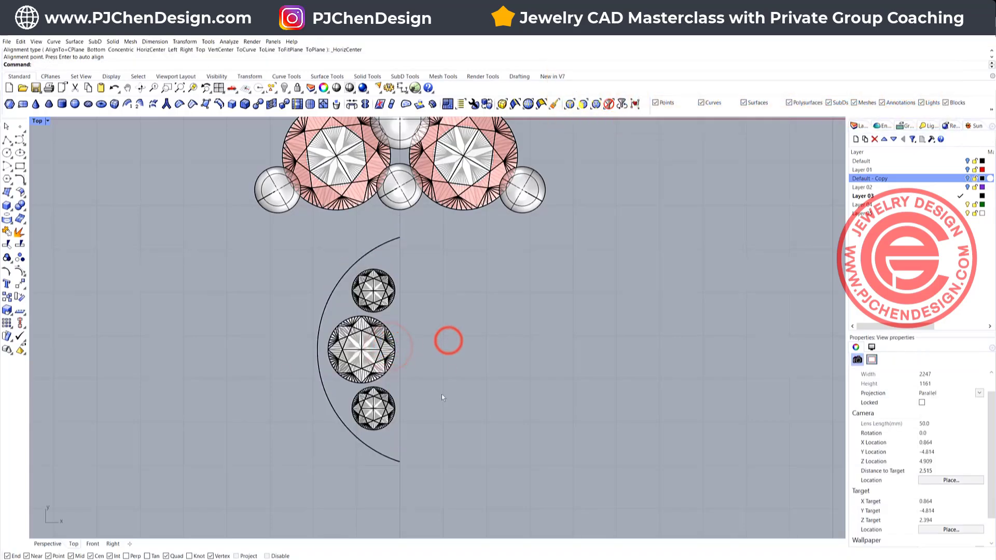
Step: Move the arc's upper end point horizontally onto the vertical centre axis
scroll(407, 288, "up", 5)
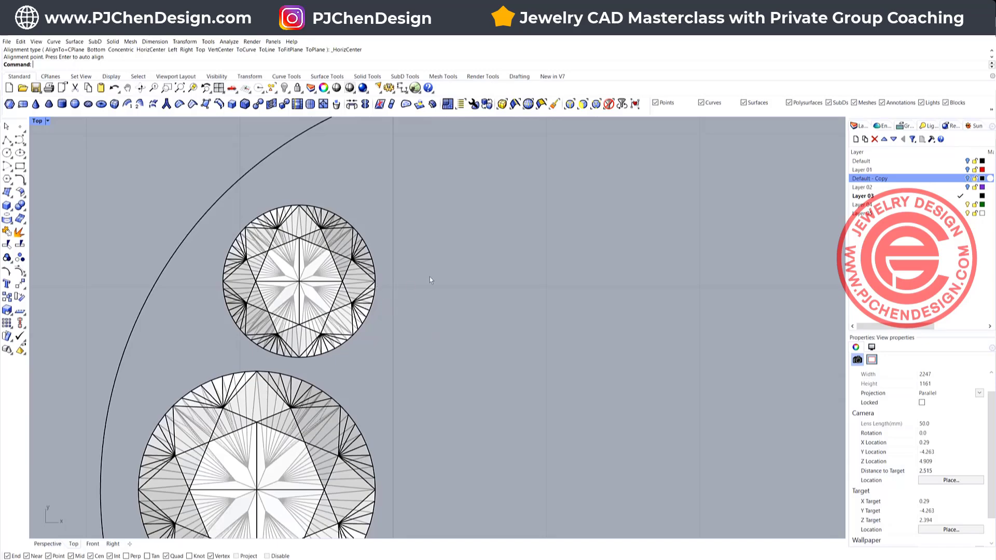
scroll(428, 278, "down", 3)
scroll(419, 191, "up", 8)
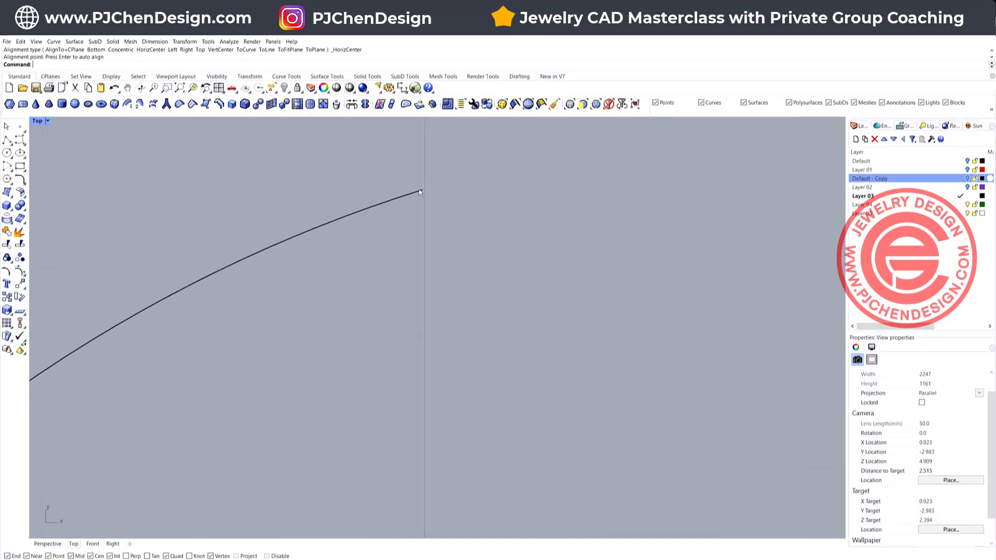
left_click(419, 191)
left_click_drag(413, 182, 451, 172)
left_click(489, 285)
Step: Move the arc's lower end point horizontally onto the vertical centre axis
scroll(474, 293, "down", 10)
right_click_drag(486, 374, 407, 225)
scroll(381, 460, "up", 8)
right_click_drag(386, 476, 381, 316)
scroll(423, 438, "up", 4)
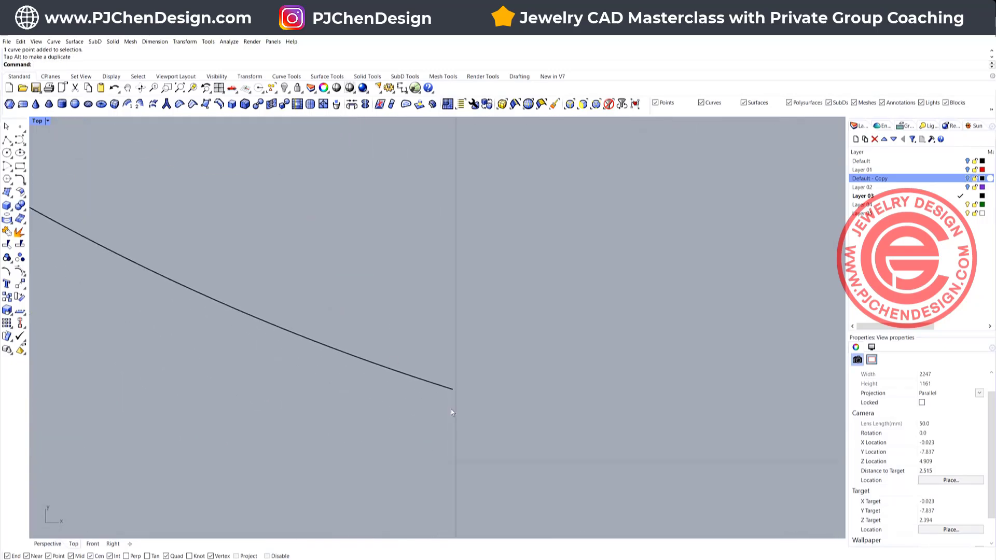
left_click(452, 392)
left_click(452, 389)
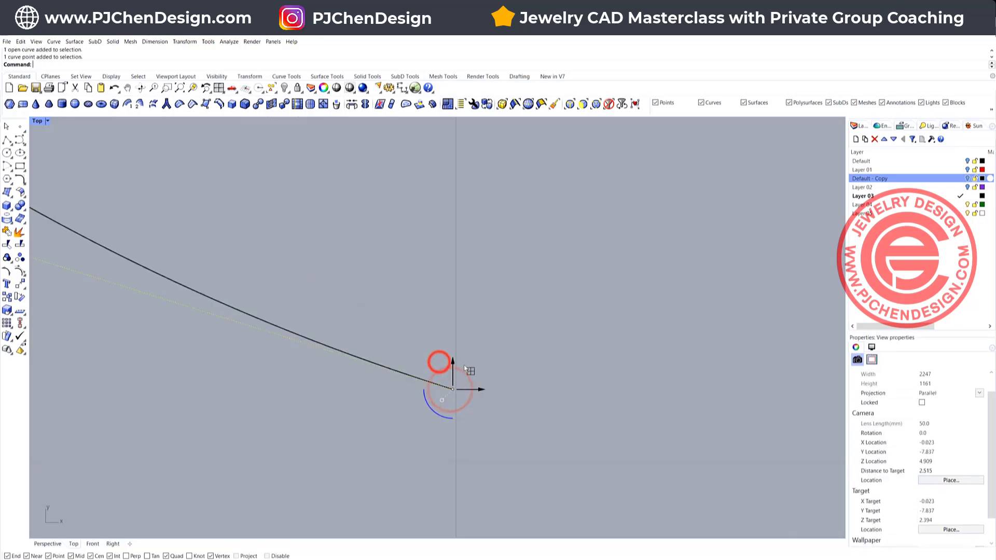
left_click_drag(476, 371, 484, 373)
left_click(570, 372)
scroll(471, 257, "down", 12)
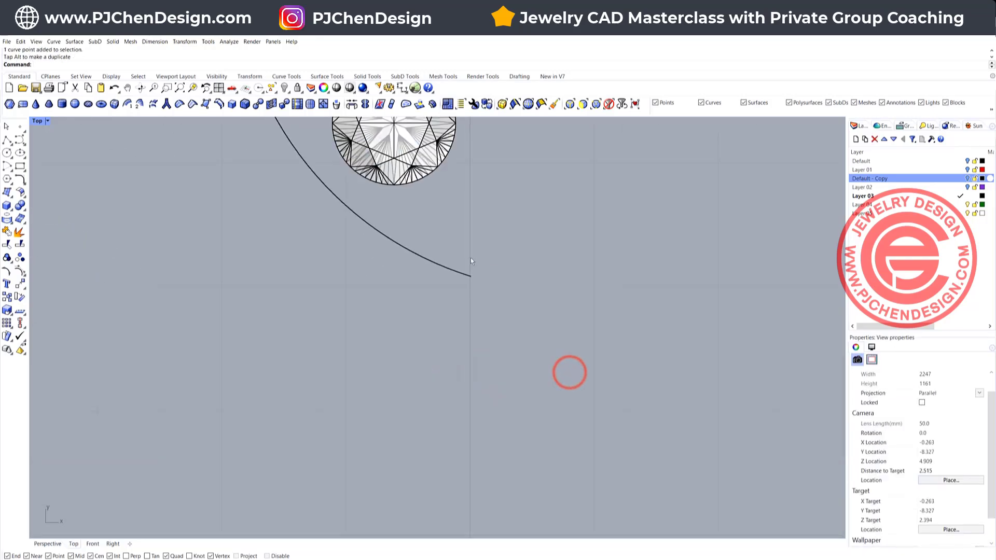
Step: Mirror the arc across the vertical axis through the origin (0) to form a pointed oval outline
right_click_drag(471, 257, 345, 328)
left_click(345, 328)
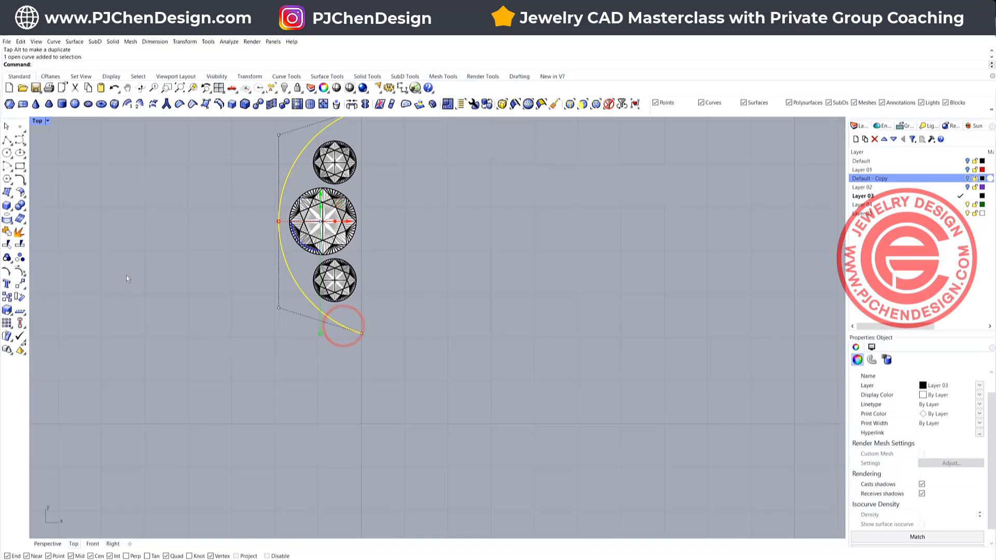
left_click(20, 284)
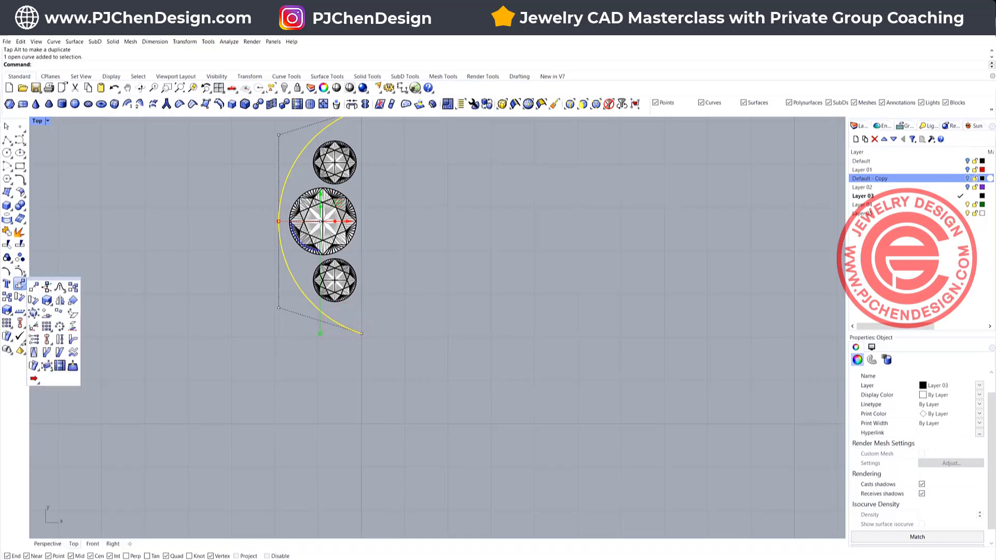
left_click(60, 302)
type("0")
key("Return")
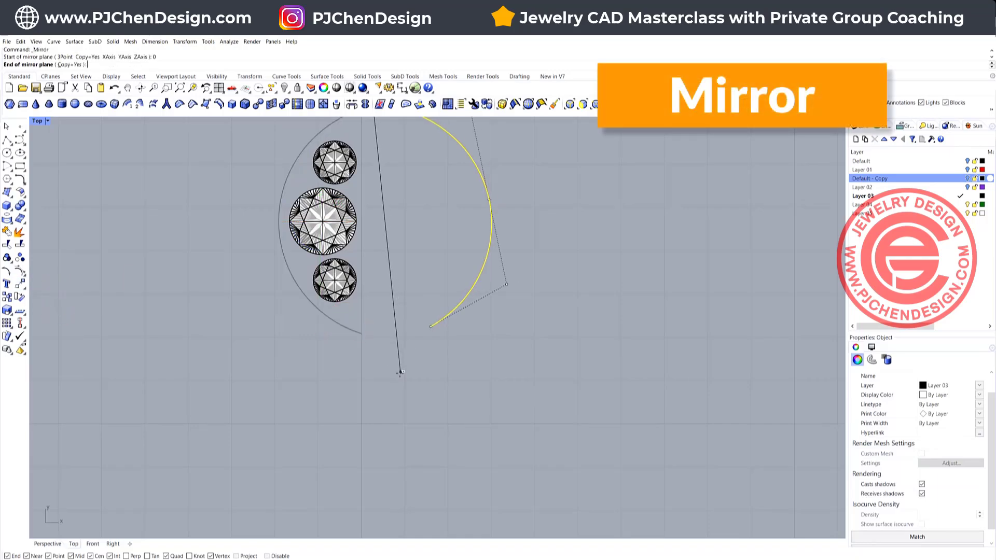
left_click(398, 376, "shift")
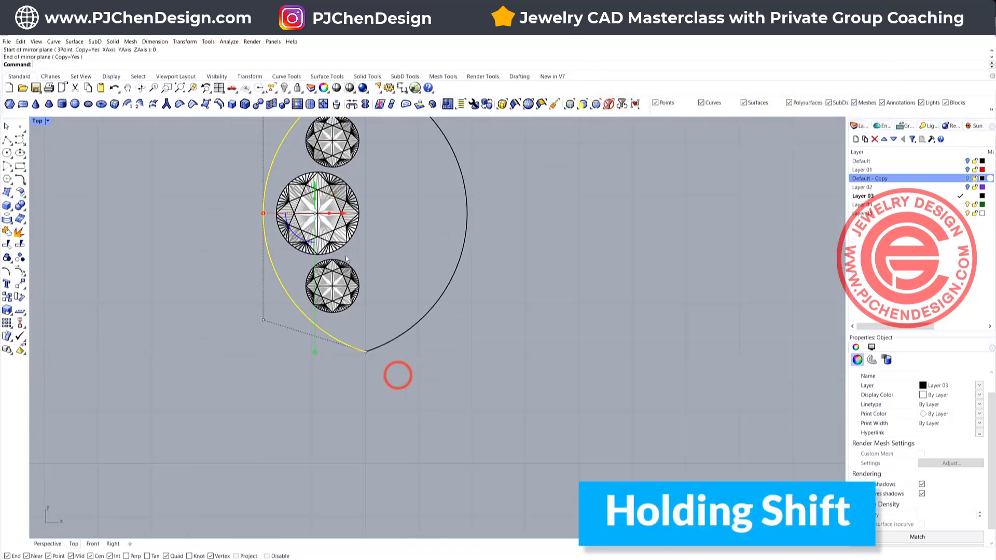
scroll(398, 374, "down", 4)
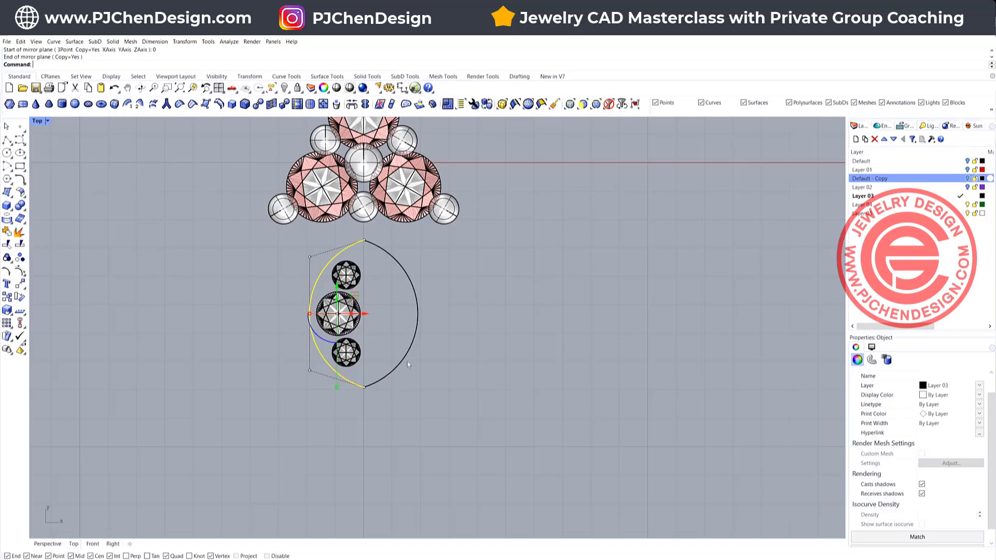
left_click(460, 299)
Step: Copy the cluster's lower-left prong down over the upper small and middle diamonds inside the outline
right_click_drag(460, 299, 485, 296)
scroll(371, 251, "up", 6)
right_click_drag(382, 287, 393, 268)
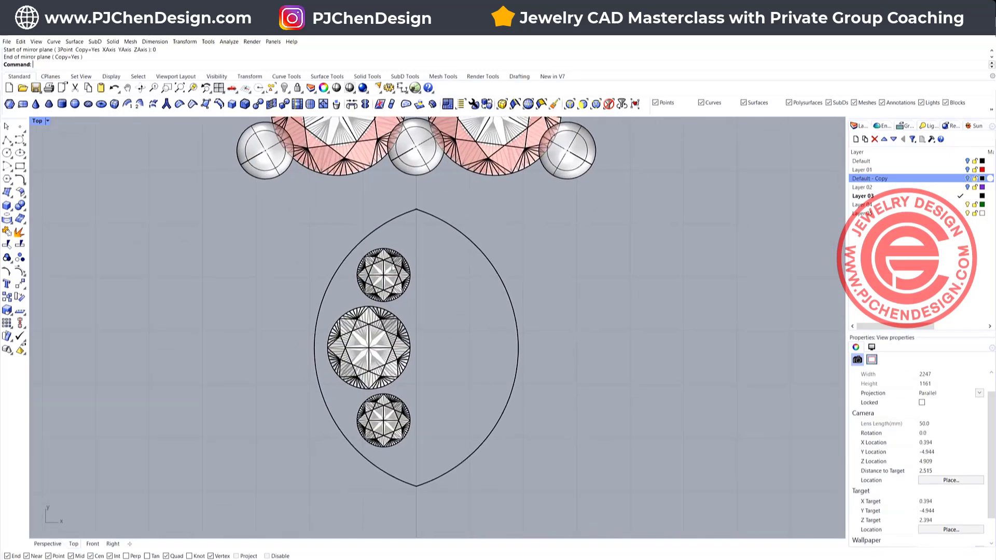
scroll(393, 269, "down", 2)
left_click(314, 222)
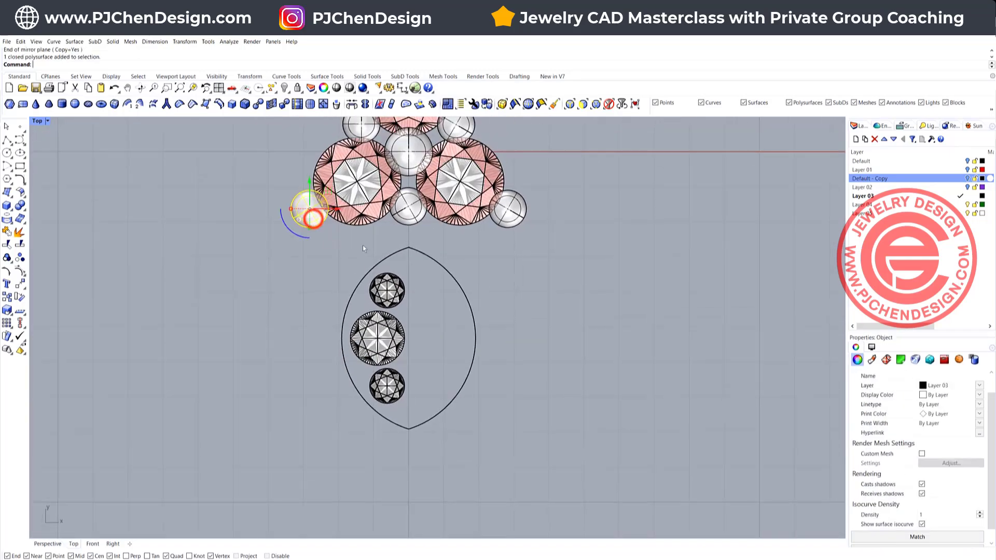
left_click_drag(329, 192, 384, 296)
scroll(385, 296, "up", 3)
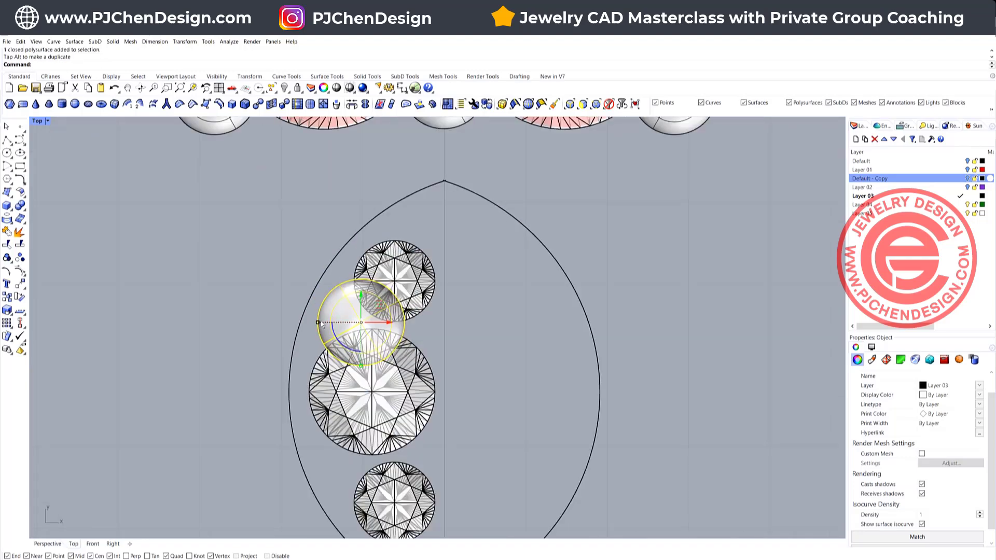
Step: Scale the copied prong down to about 0.33 mm radius and place it in the outer gap between the upper and middle diamonds
left_click_drag(322, 323, 322, 322)
left_click_drag(379, 305, 360, 294)
left_click(500, 344)
Step: Measure the radius of the outer prong between the upper and middle diamonds, and enlarge the prong to about 0.37 mm radius
scroll(516, 352, "down", 3)
left_click(347, 306)
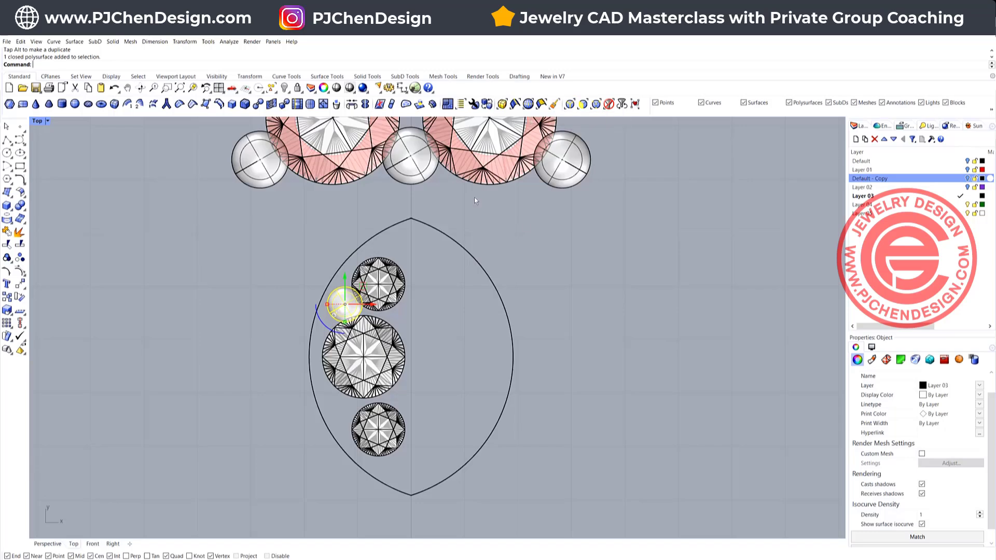
left_click(402, 87)
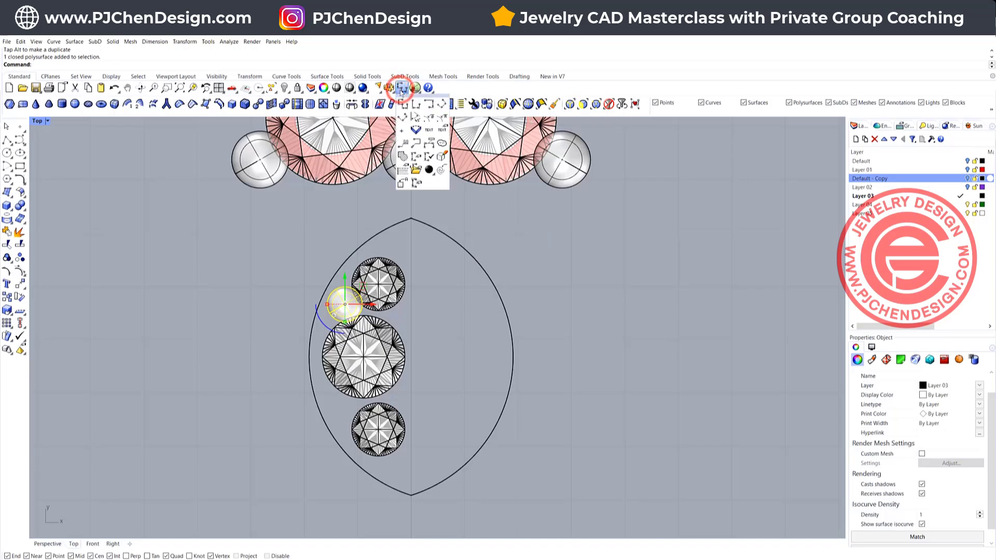
left_click(442, 119)
left_click(335, 292)
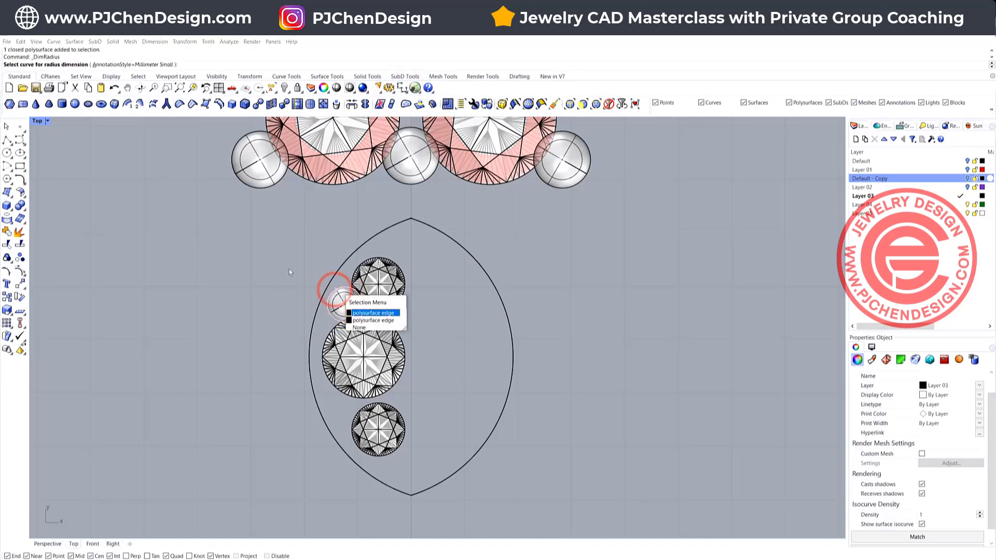
left_click(346, 300)
scroll(294, 262, "down", 8)
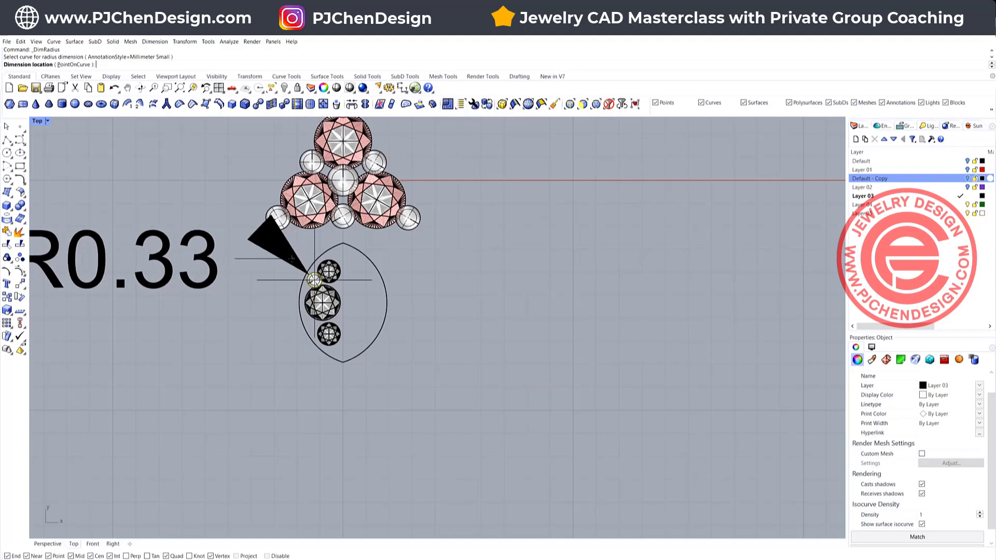
left_click(289, 260)
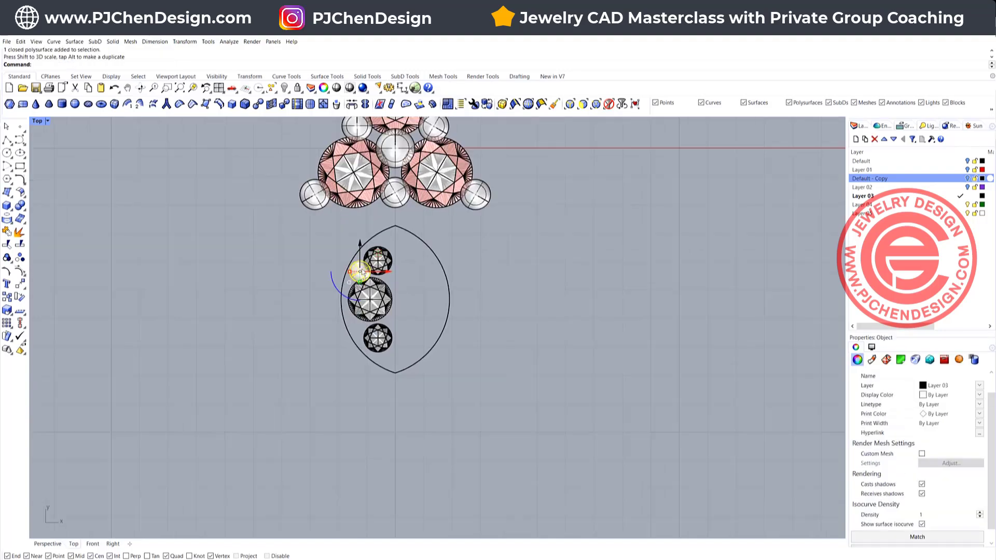
Step: Copy the outer prong onto the top edge of the upper small diamond, just inside the outline's upper tip
scroll(381, 243, "up", 4)
right_click_drag(368, 269, 358, 287)
left_click_drag(358, 286, 397, 244)
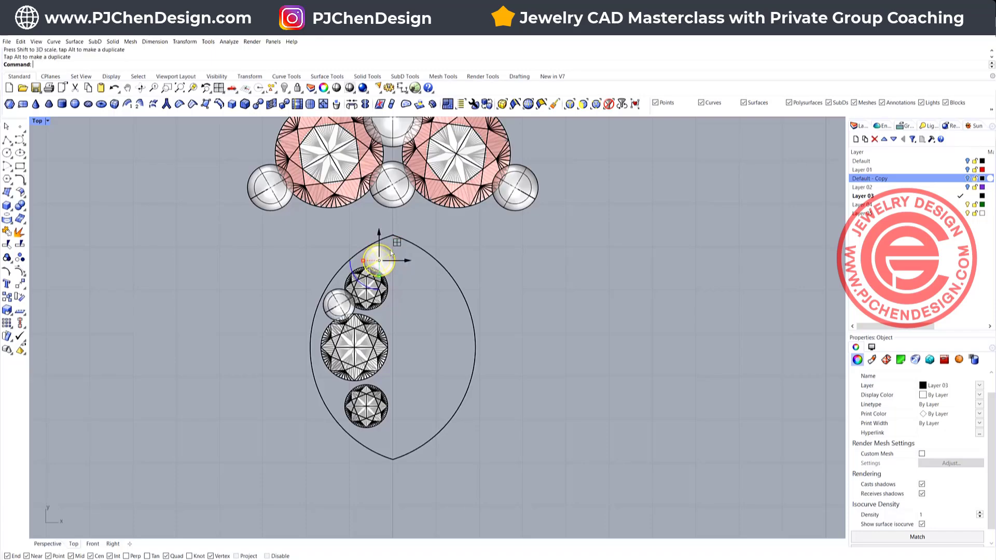
scroll(381, 272, "up", 4)
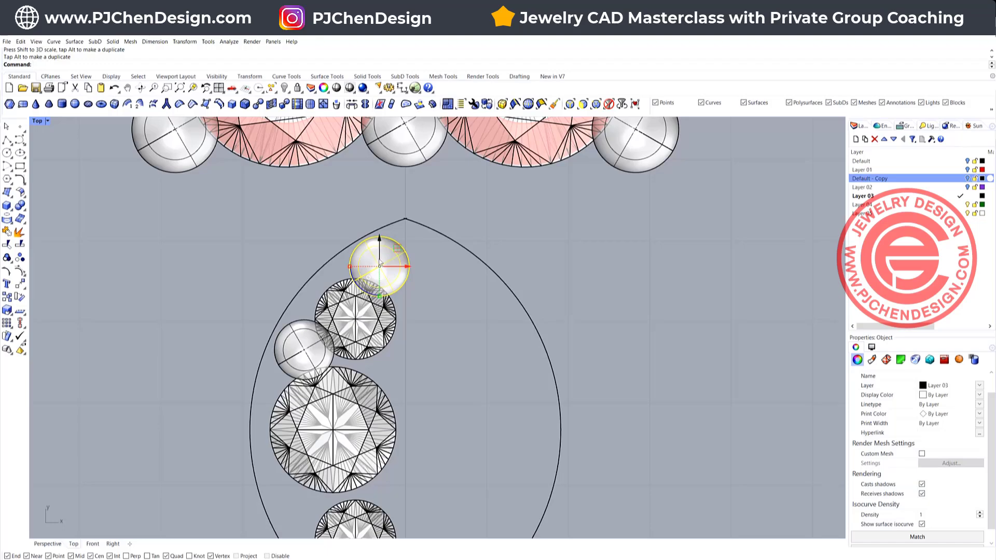
scroll(380, 262, "down", 4)
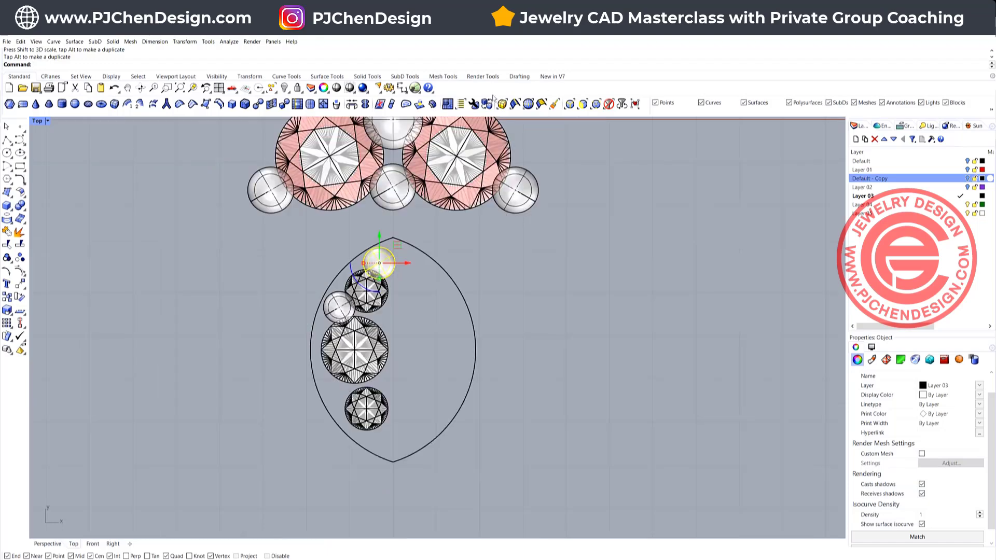
Step: Measure the radius of the prong copied above the upper small diamond
left_click(405, 88)
left_click(435, 110)
left_click(387, 250)
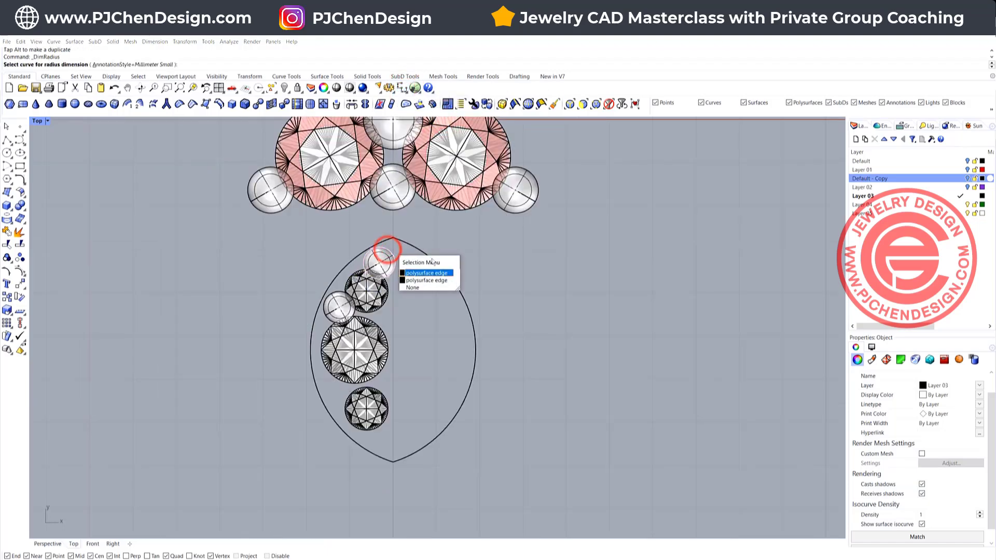
left_click(428, 273)
scroll(511, 252, "down", 3)
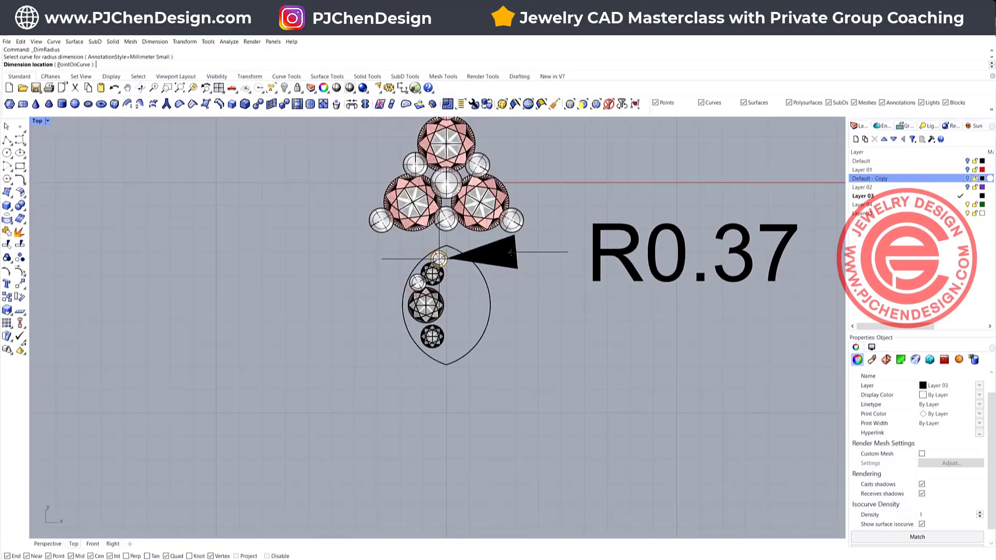
key("Escape")
Step: Copy the top prong into the inner gap between the upper and middle diamonds and scale the copy down slightly so it touches both stones
scroll(440, 253, "up", 6)
left_click_drag(452, 255, 459, 350)
scroll(441, 369, "up", 2)
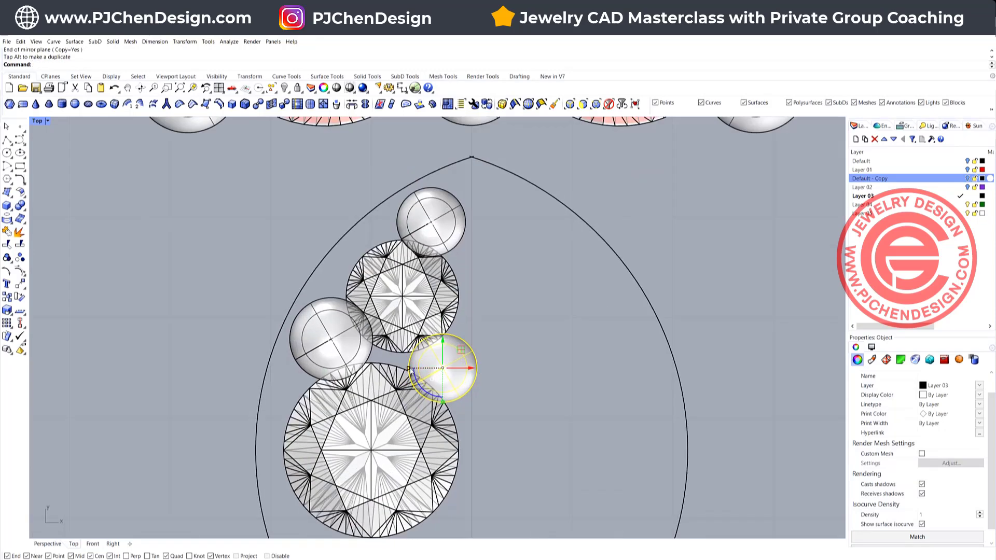
left_click_drag(409, 369, 451, 349, "shift")
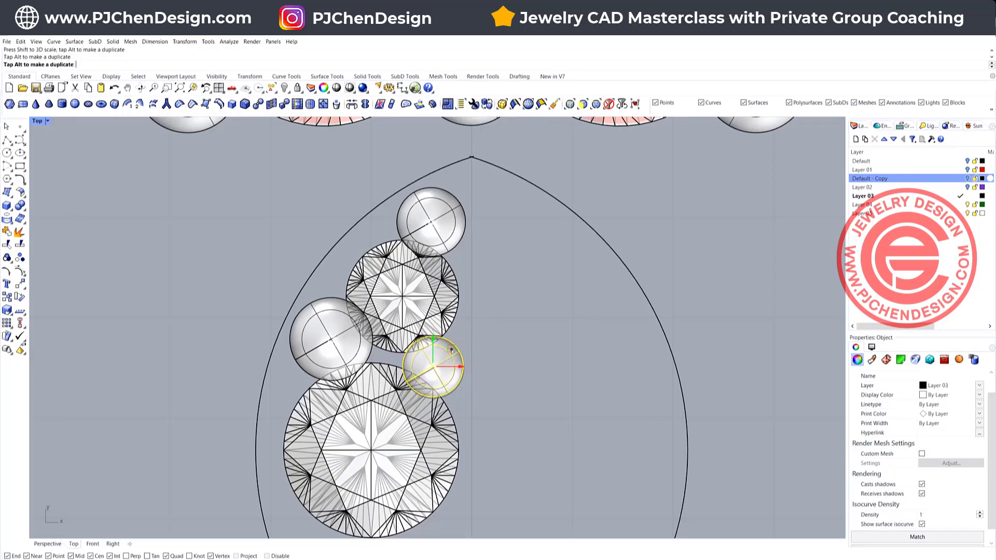
left_click(516, 334)
scroll(478, 315, "down", 2)
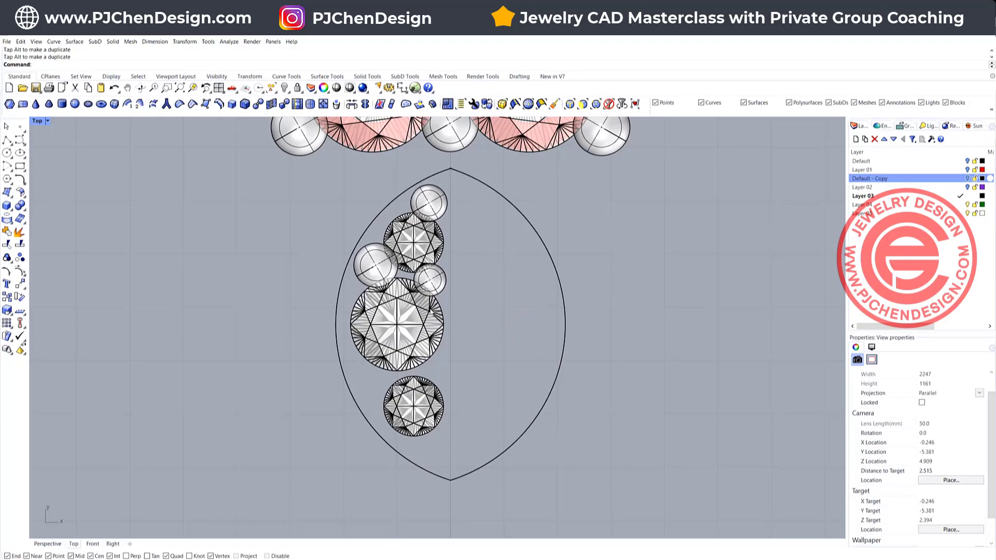
Step: Mirror the three upper prongs across the middle diamond's horizontal centre line to surround the lower small diamond
scroll(430, 310, "up", 1)
left_click(430, 280)
scroll(434, 278, "up", 3)
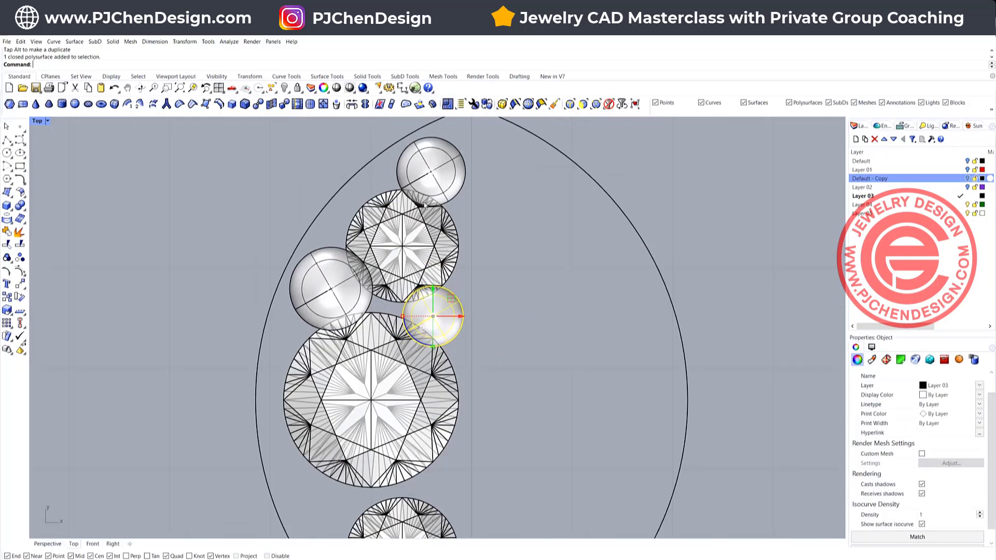
right_click_drag(425, 204, 426, 229)
left_click(443, 210, "shift")
left_click(333, 315, "shift")
scroll(362, 267, "down", 2)
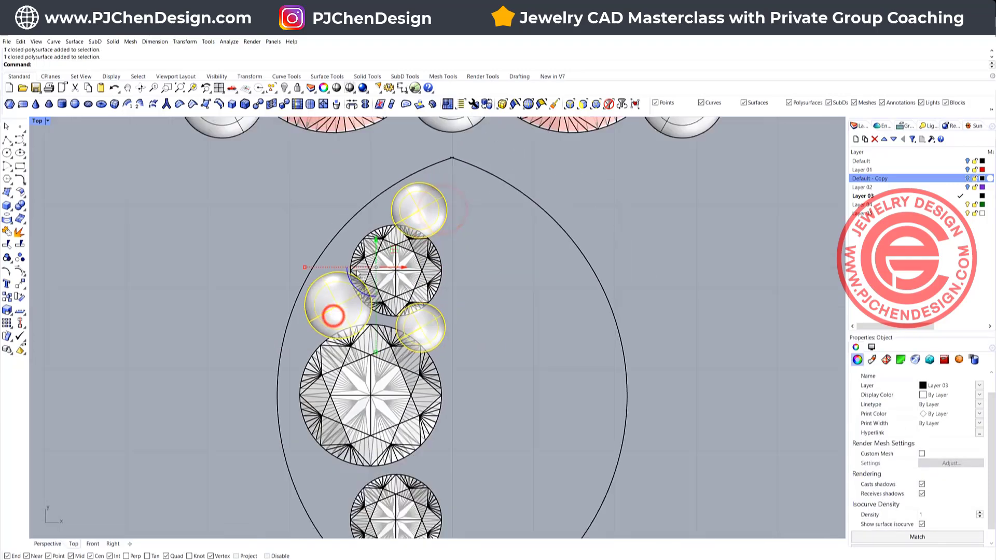
scroll(357, 273, "down", 2)
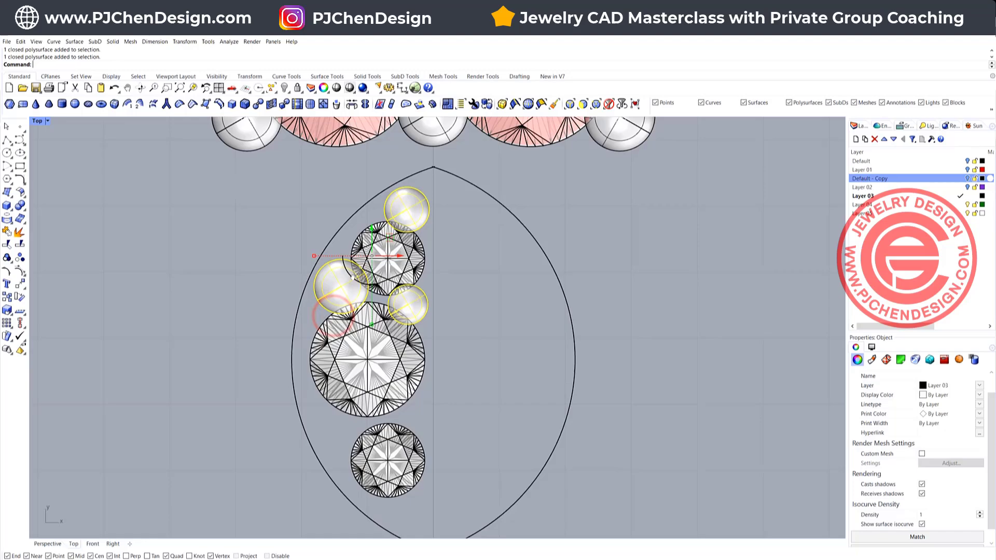
left_click(21, 286)
left_click(60, 301)
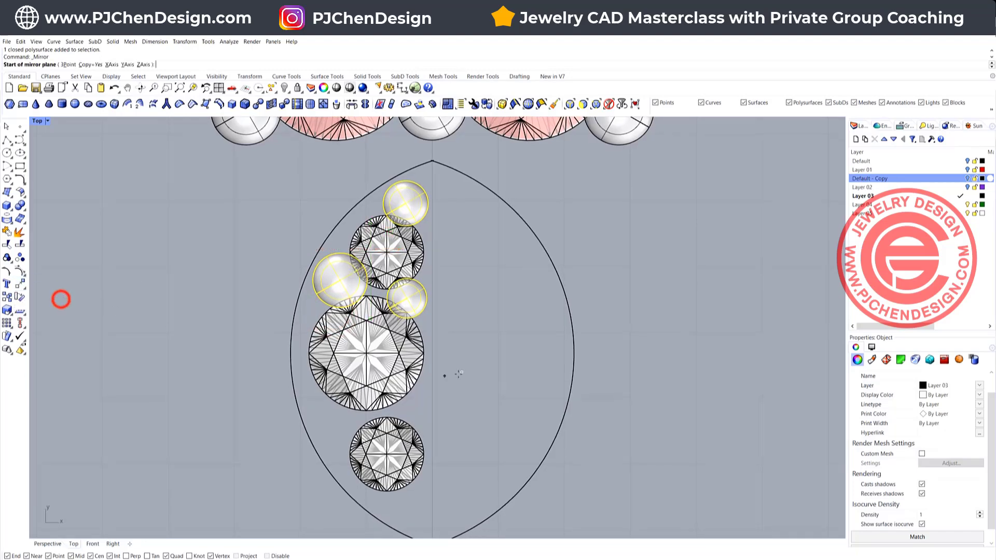
left_click(424, 355)
left_click(496, 360)
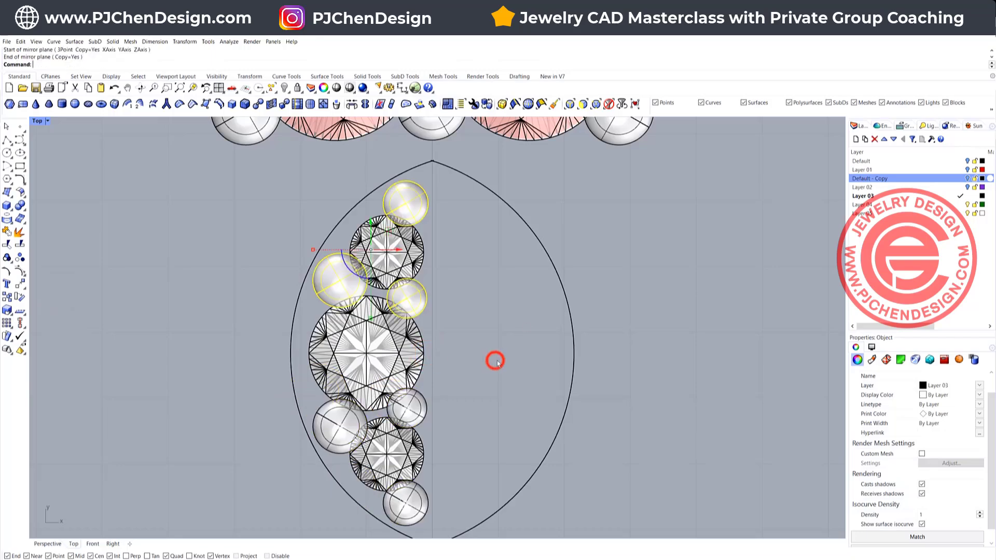
left_click(512, 293)
Step: Scale down the upper outer prong and shift it inward against the upper and middle diamonds, clear of the outline
scroll(477, 332, "down", 6)
right_click_drag(459, 353, 439, 341)
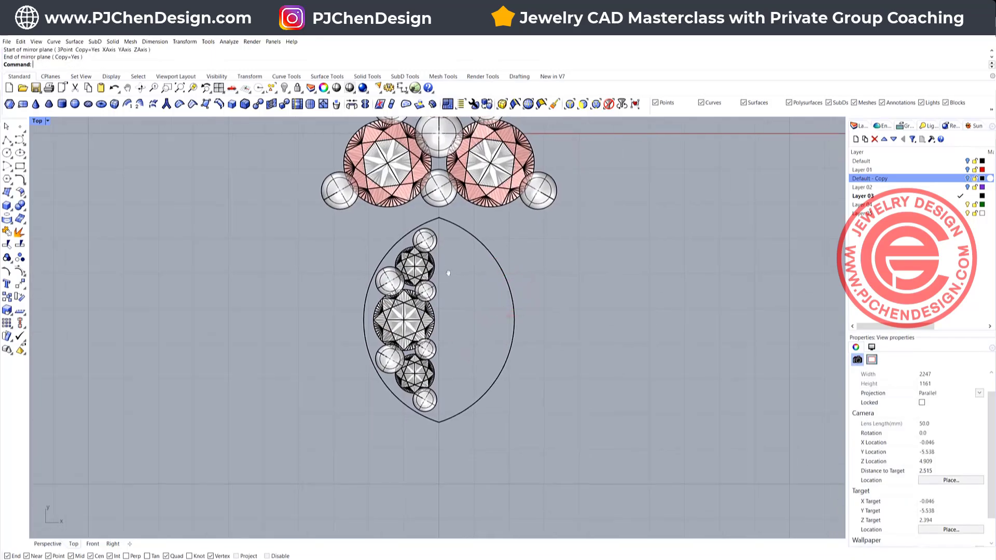
right_click_drag(450, 270, 440, 284)
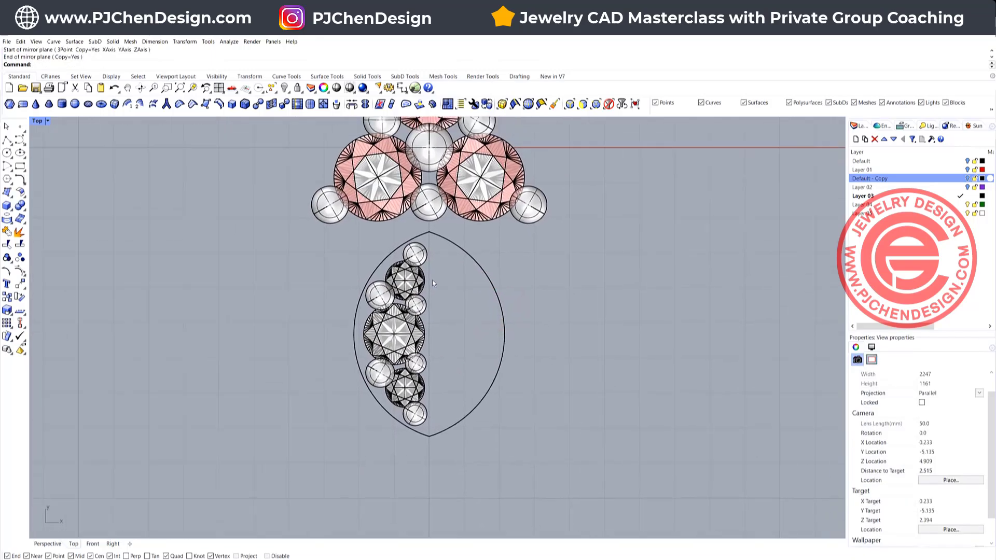
scroll(431, 278, "up", 1)
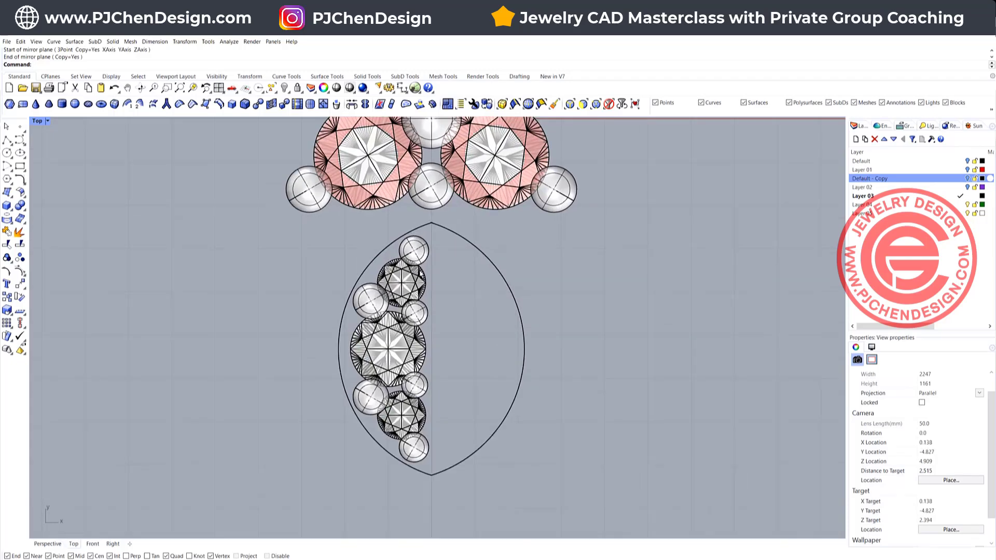
scroll(442, 225, "up", 2)
left_click(400, 274)
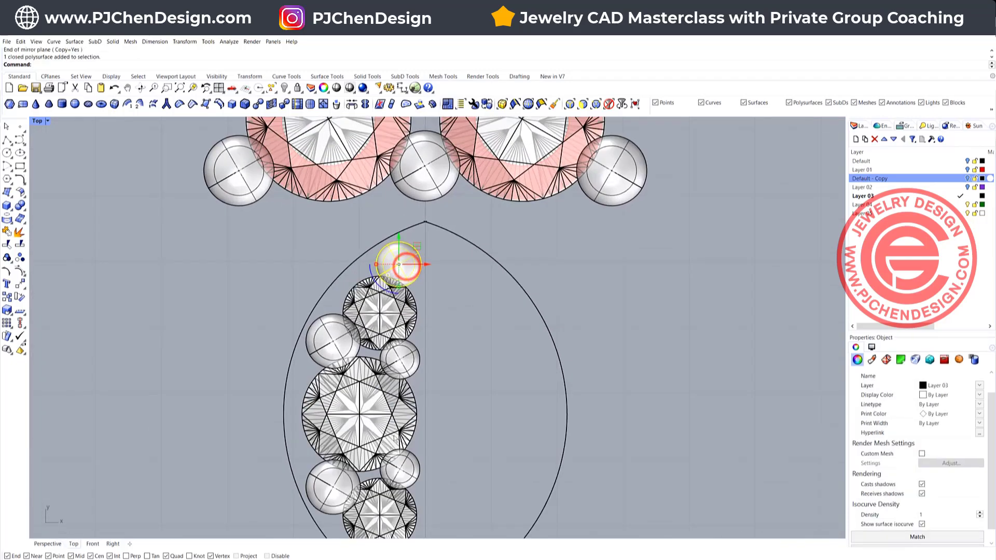
scroll(396, 404, "down", 2)
right_click_drag(347, 356, 352, 331)
scroll(352, 330, "up", 4)
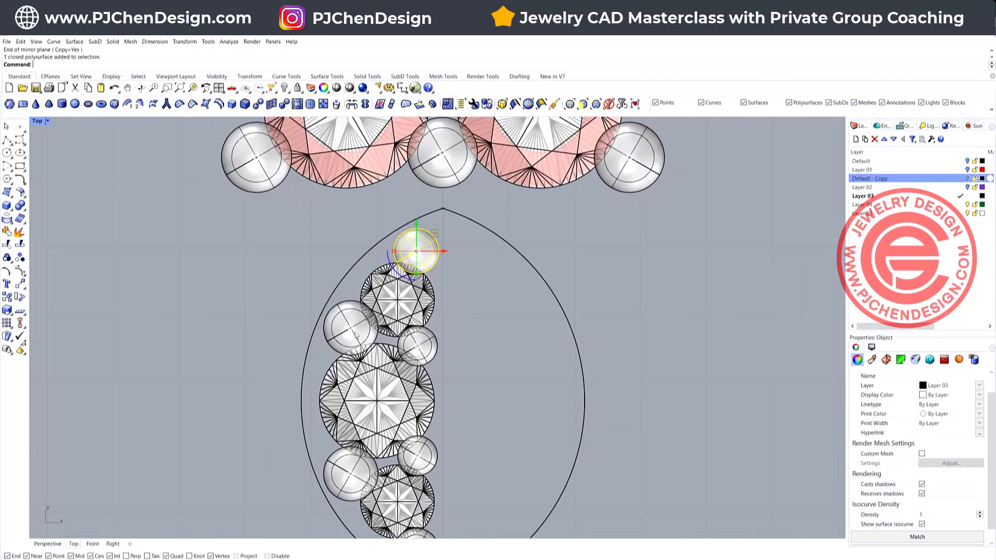
left_click(349, 331)
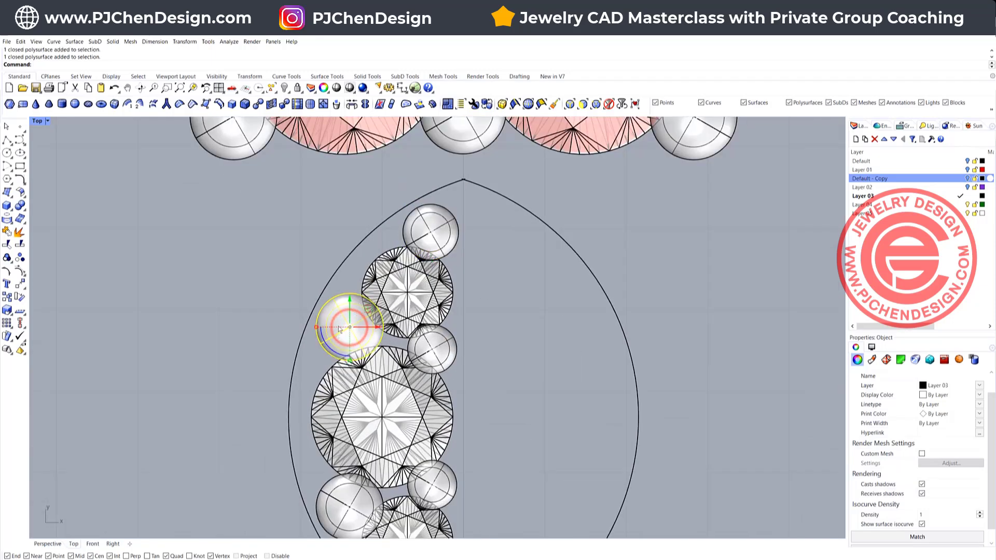
left_click_drag(317, 326, 372, 314)
scroll(466, 346, "down", 5)
scroll(503, 365, "up", 2)
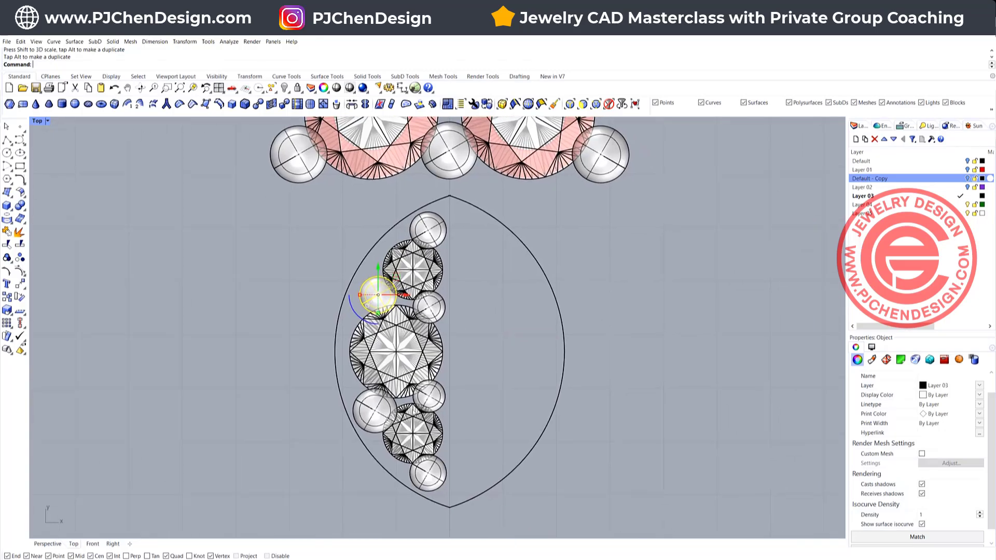
Step: Replace the lower outer prong with a copy of the resized upper one mirrored across the middle diamond's horizontal centre line
left_click(372, 418)
key("Delete")
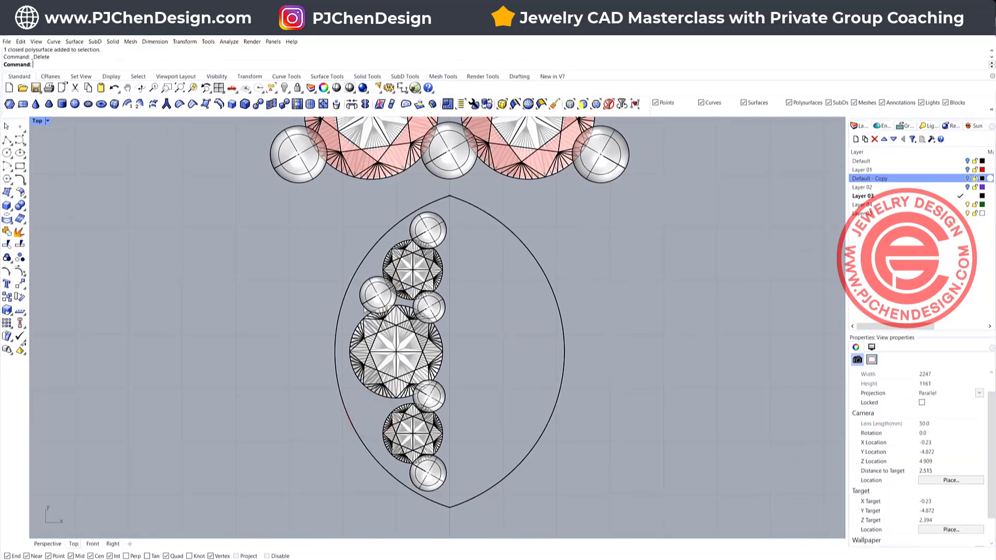
left_click(367, 292)
left_click(20, 284)
left_click(59, 301)
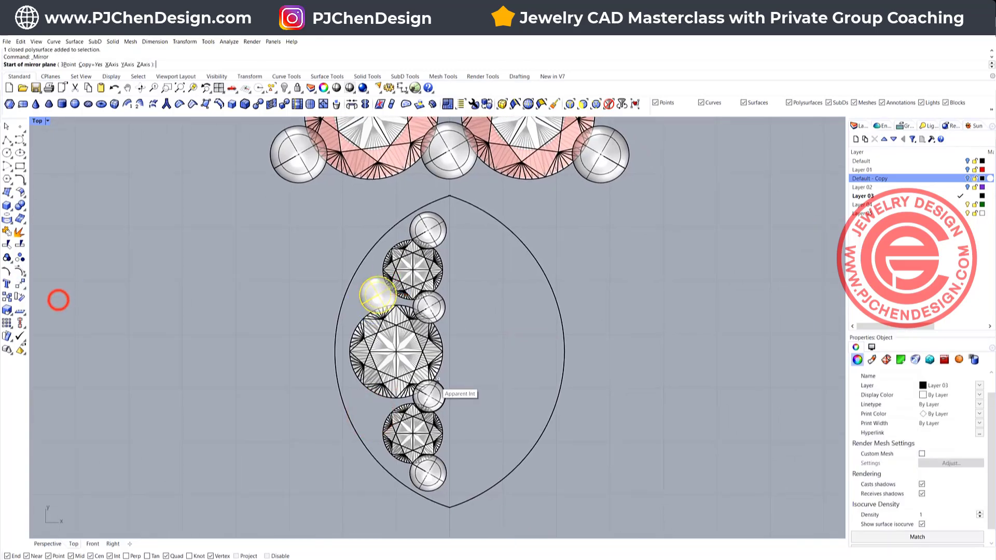
left_click(442, 352)
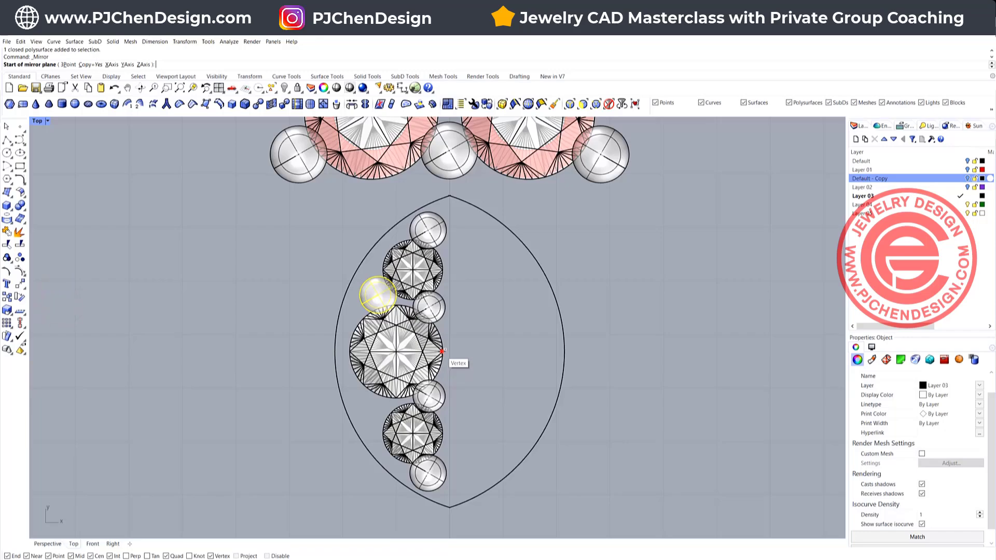
left_click(306, 369)
left_click(611, 347)
scroll(364, 211, "down", 2)
right_click_drag(405, 219, 348, 241)
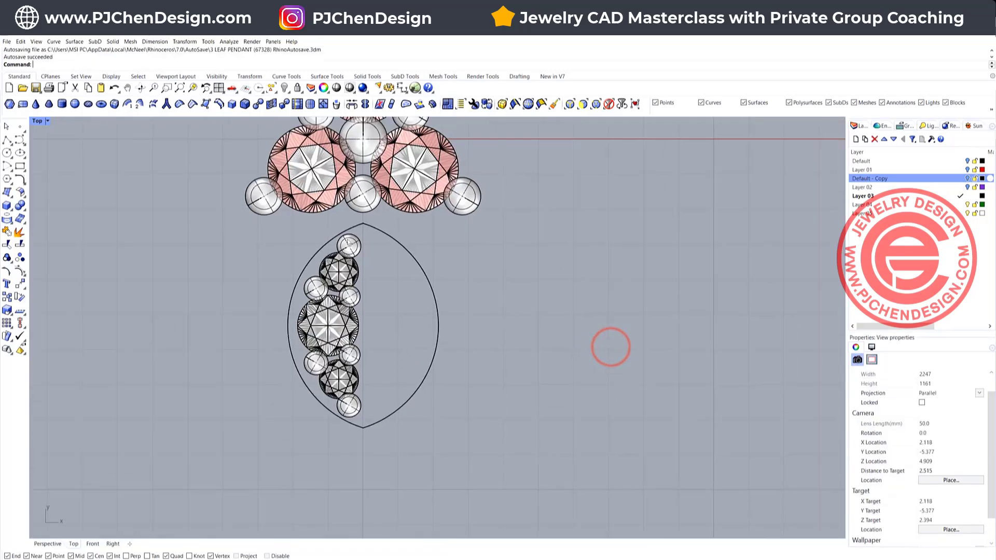
right_click_drag(380, 338, 381, 348)
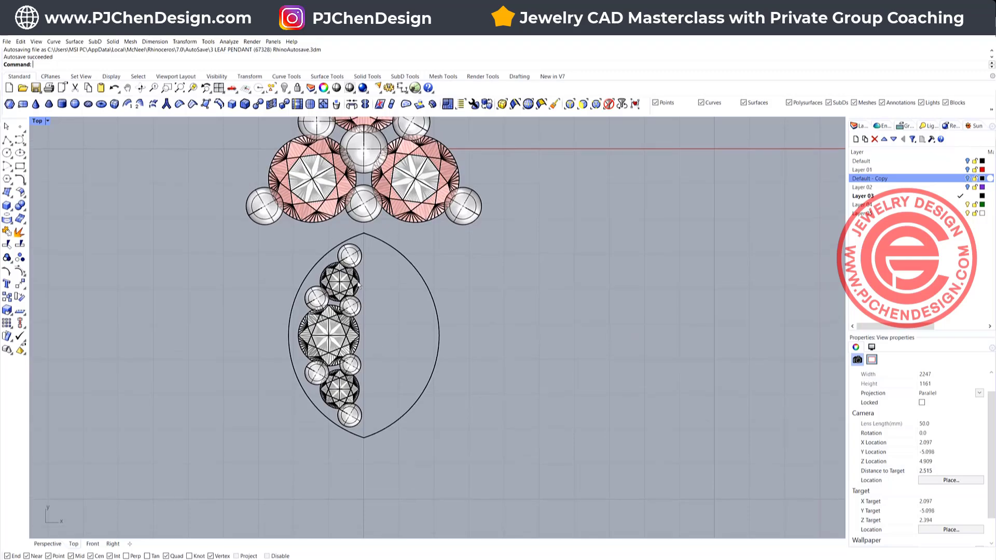
Step: Trim the overlapping arc ends at the upper and lower tips of the pointed oval, using both arcs as cutting objects
scroll(358, 235, "up", 5)
left_click_drag(378, 263, 311, 237)
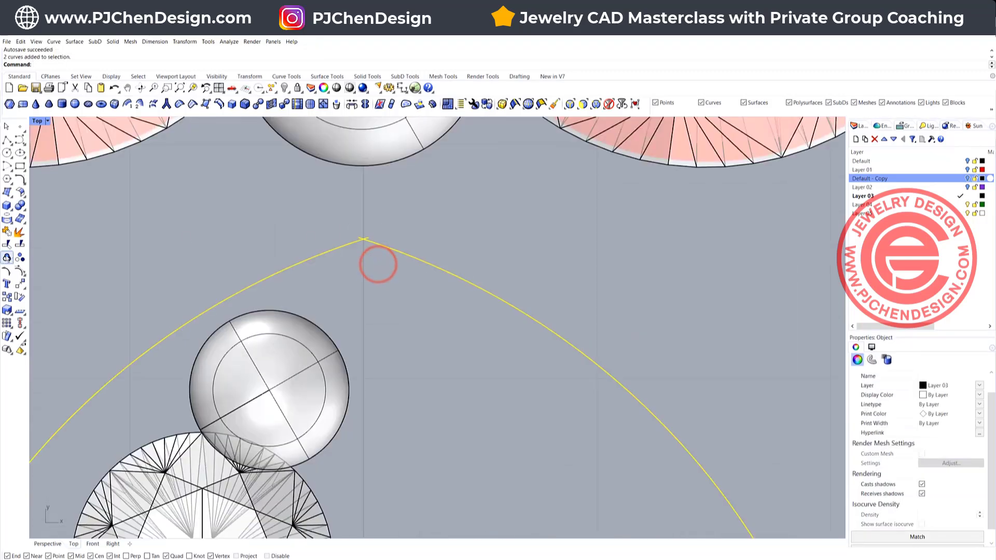
left_click(8, 244)
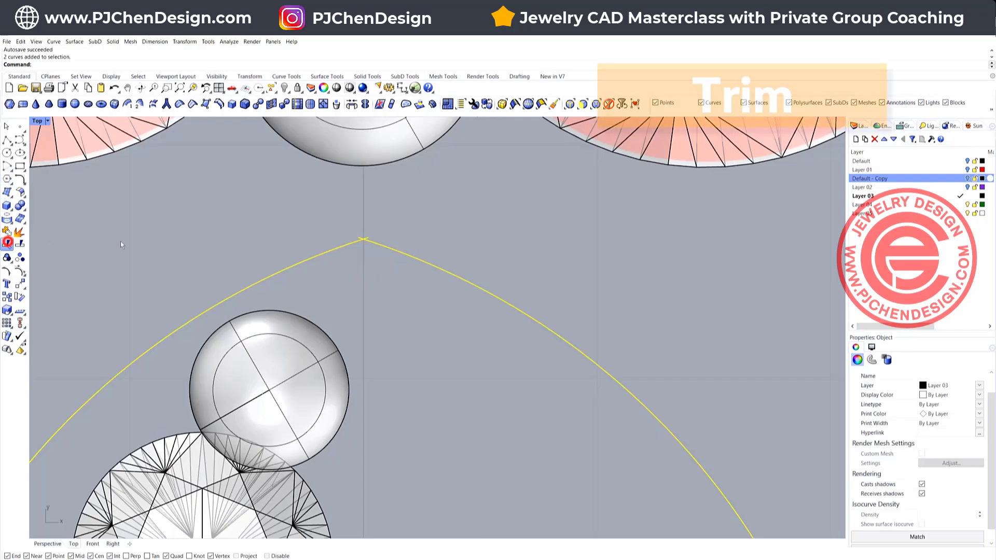
left_click(359, 238)
left_click(363, 236)
scroll(363, 236, "down", 10)
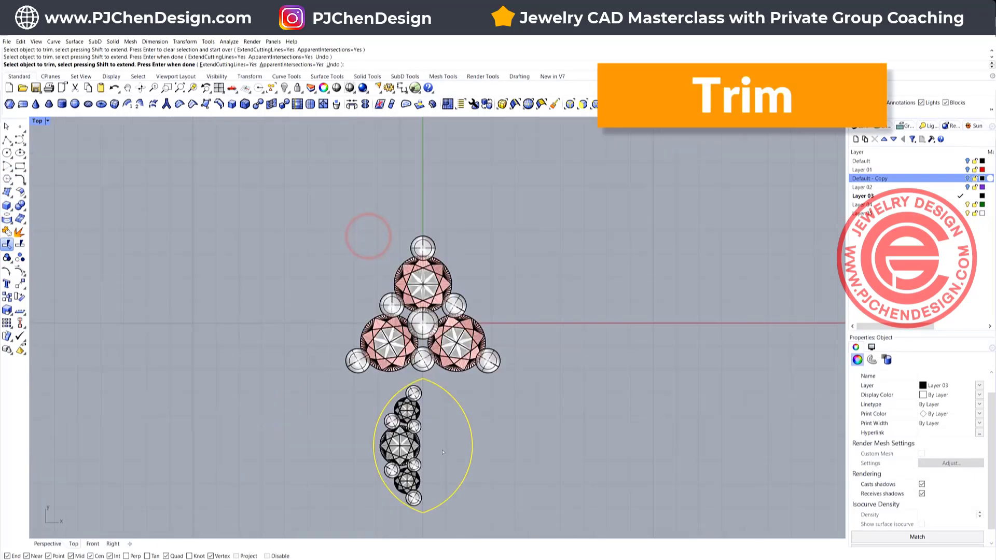
scroll(385, 353, "up", 10)
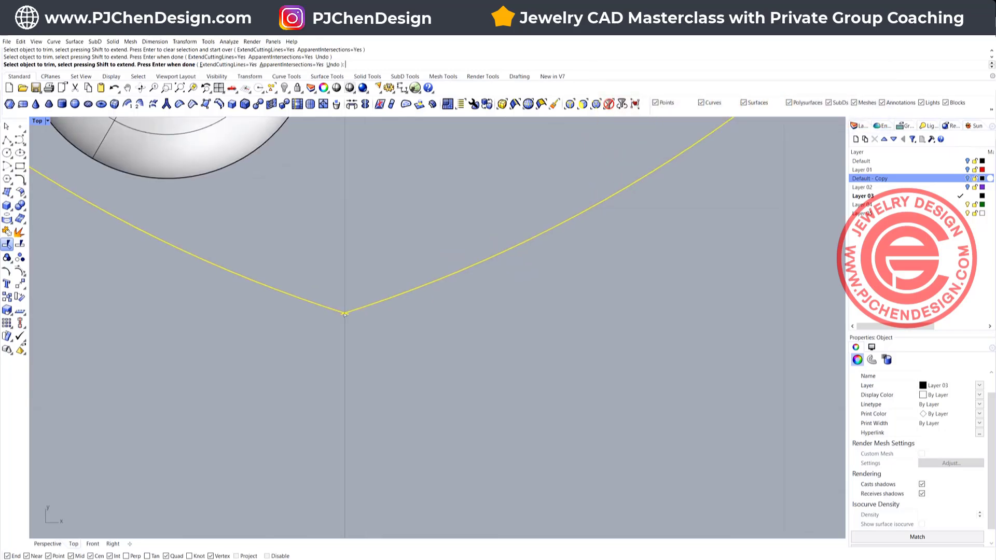
left_click(340, 314)
scroll(342, 311, "down", 5)
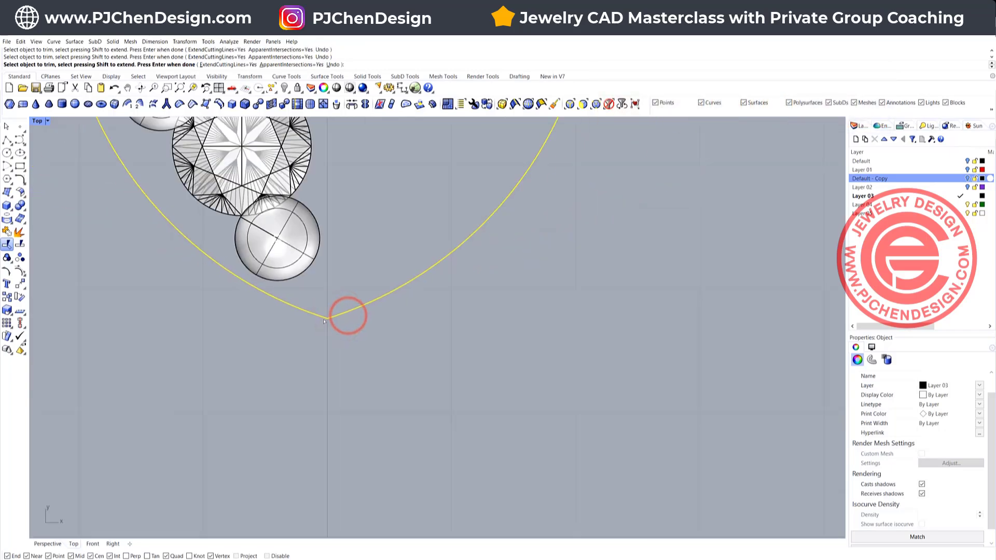
Step: Finish trimming and draw a straight vertical line from the upper tip to the lower tip of the pointed oval
scroll(344, 261, "down", 2)
right_click_drag(336, 293, 313, 349)
right_click(330, 293)
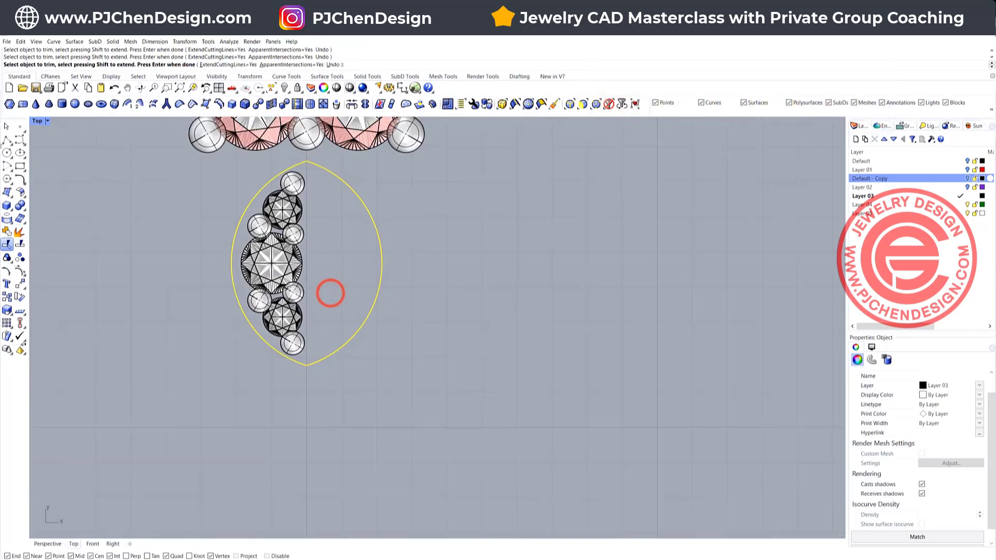
left_click(5, 139)
left_click(6, 140)
left_click(307, 162)
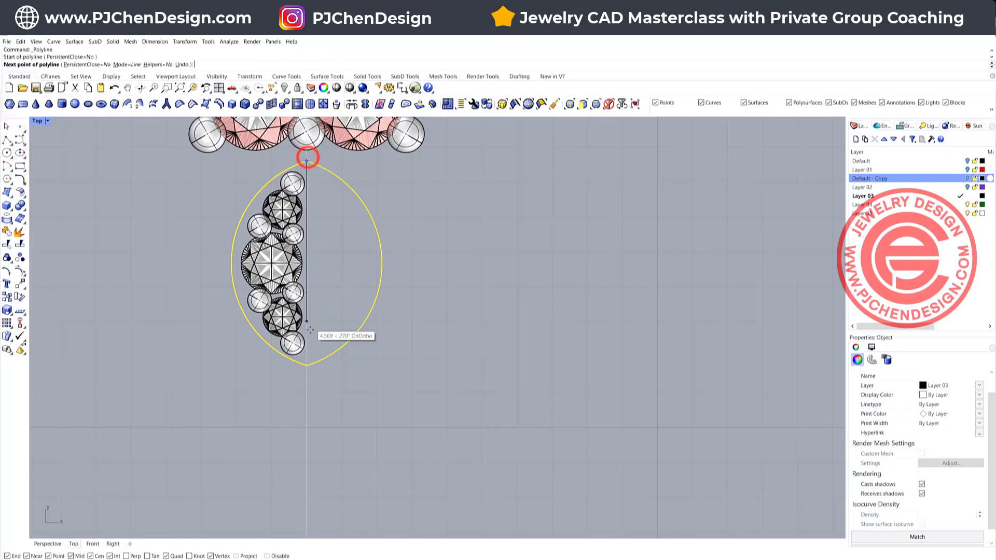
left_click(307, 364)
right_click(462, 323)
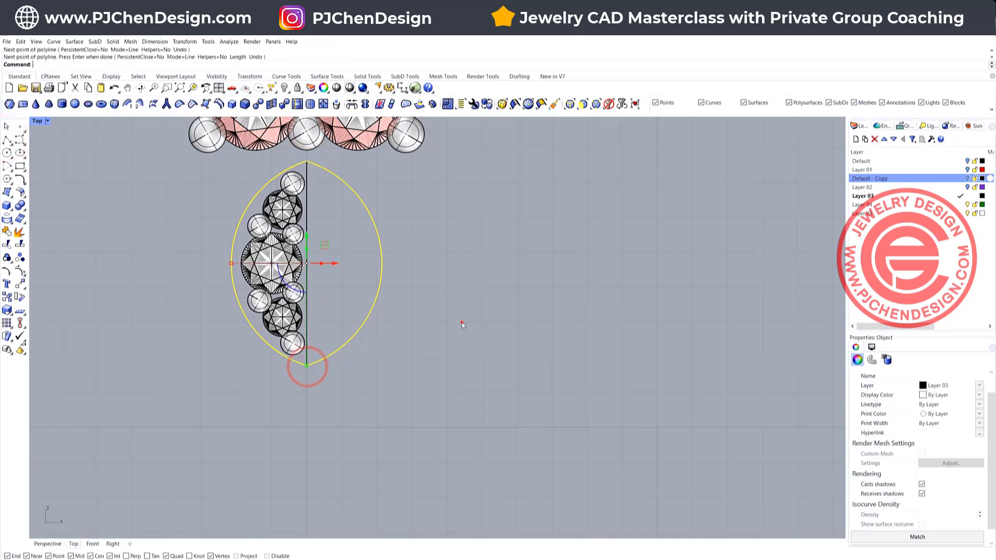
scroll(344, 320, "down", 2)
scroll(320, 290, "up", 1)
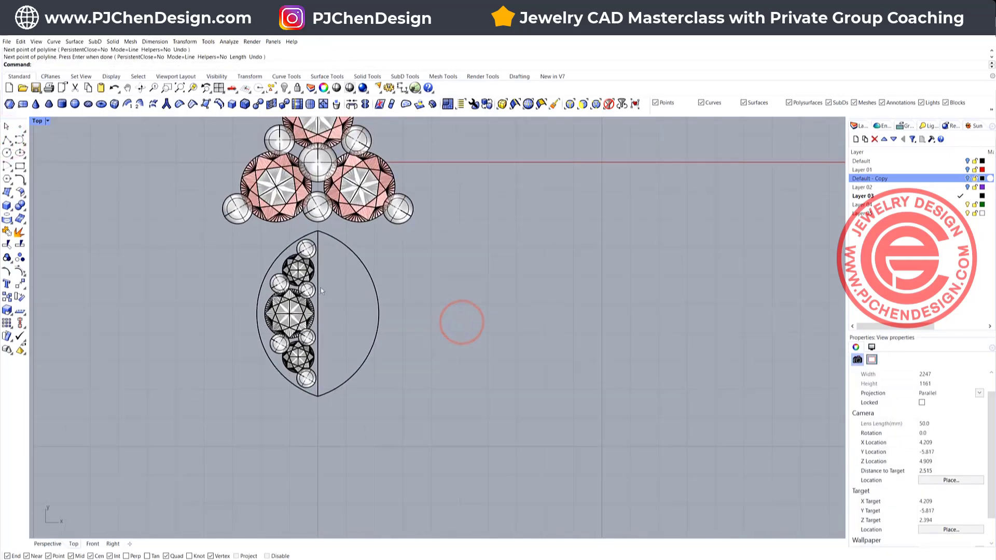
Step: Create a surface from edge curves using the pointed oval's left arc and its vertical centre line
double_click(37, 123)
scroll(581, 244, "down", 3)
right_click_drag(601, 270, 539, 249)
scroll(283, 413, "down", 5)
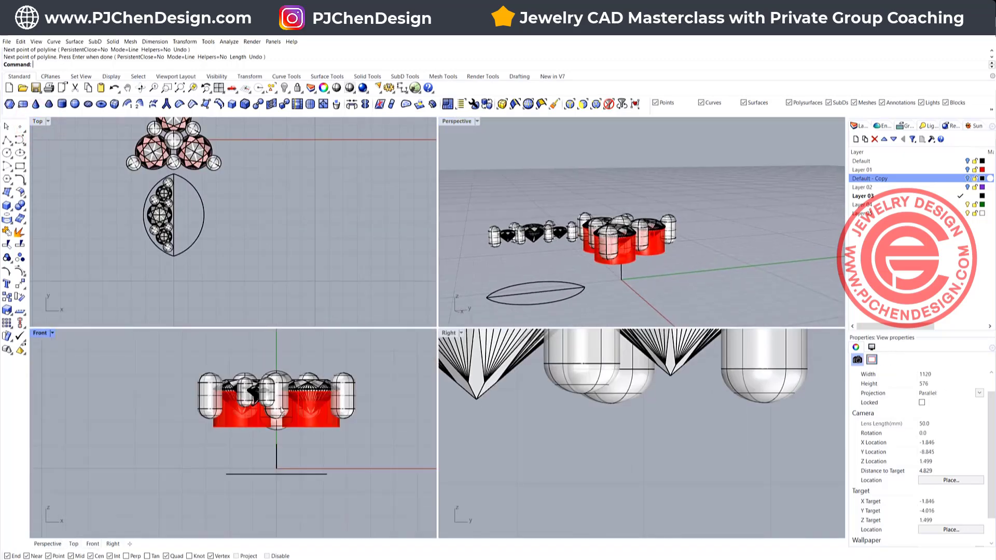
scroll(276, 457, "up", 1)
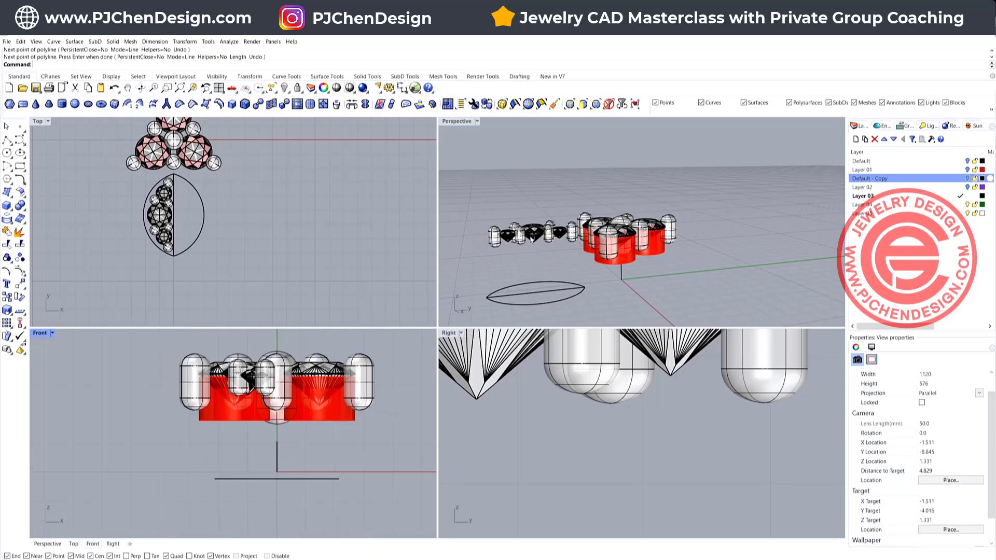
right_click_drag(533, 239, 536, 265)
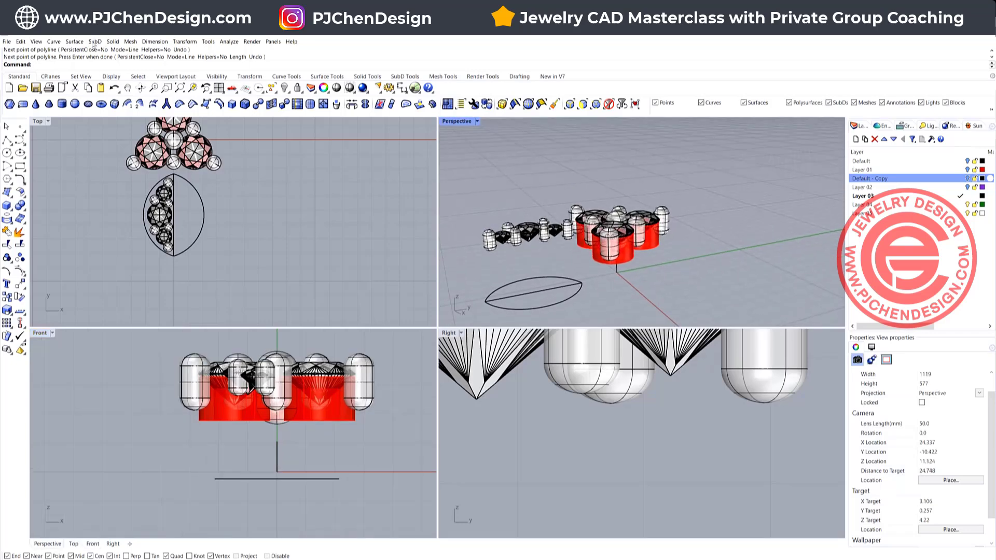
left_click(10, 194)
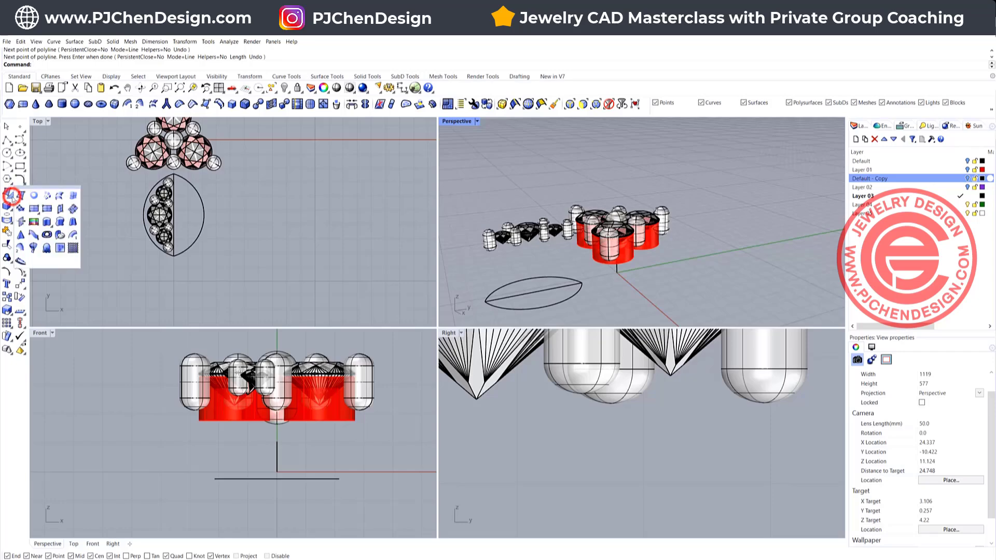
left_click(73, 195)
left_click(555, 289)
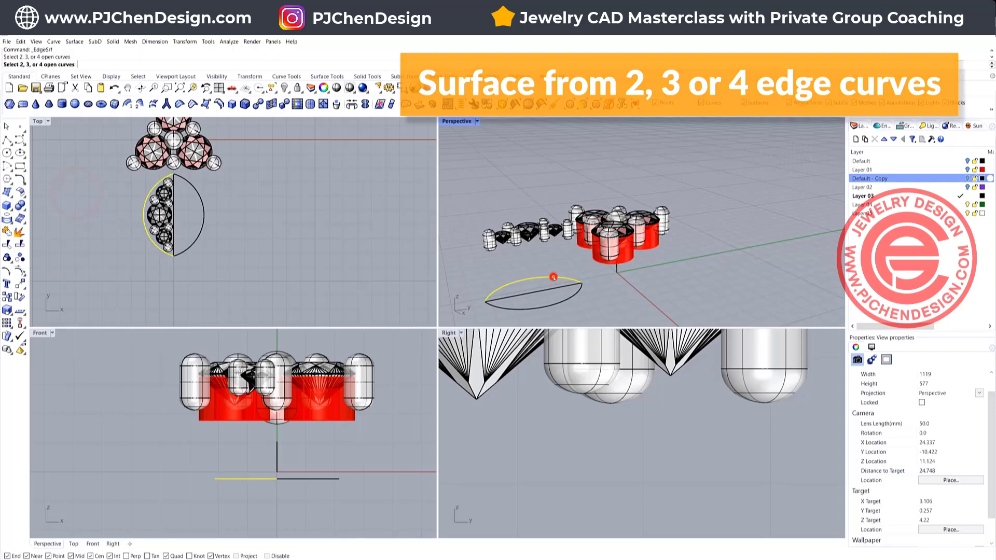
key("Return")
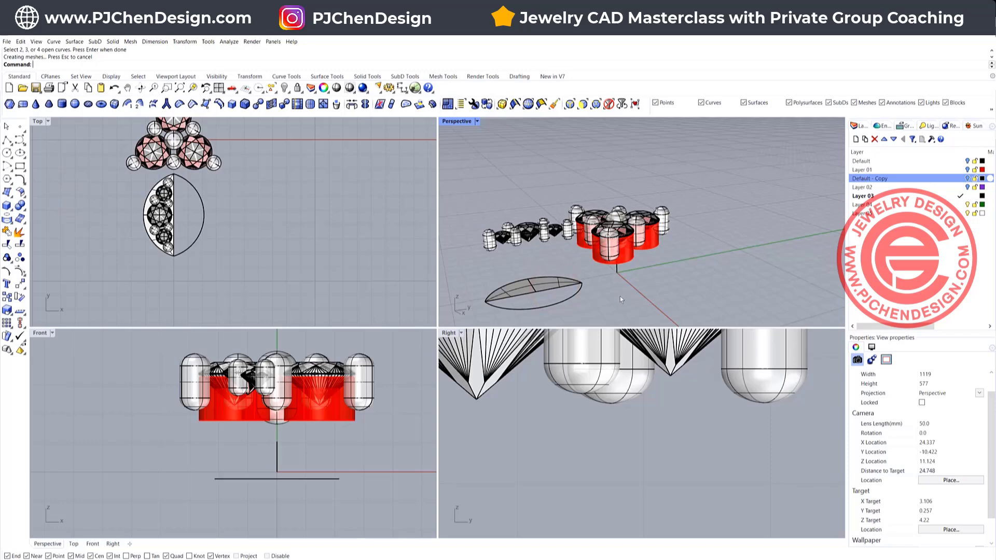
Step: Hide the three-stone cluster with its prongs and tube settings, keeping only the drop's objects shown
scroll(510, 289, "up", 3)
left_click(552, 284)
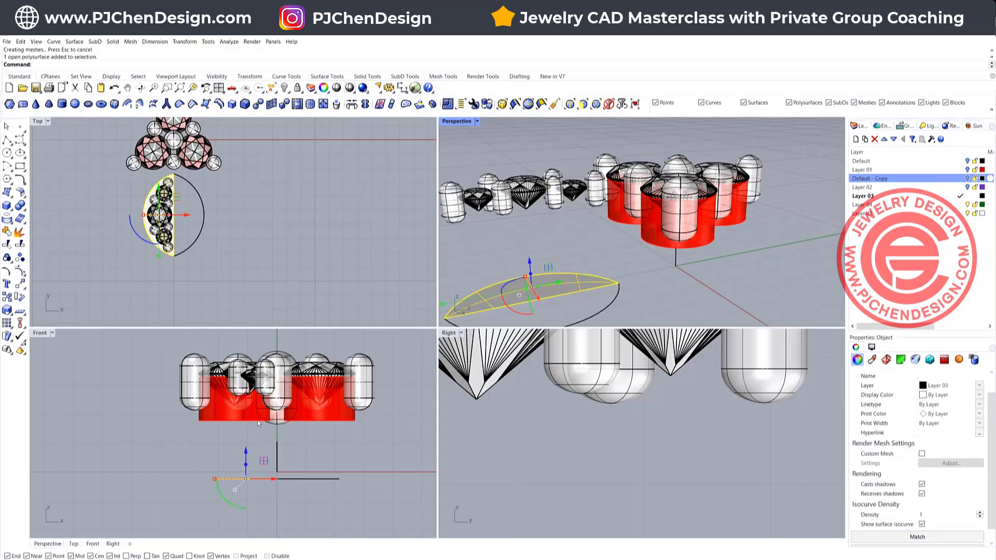
scroll(234, 185, "down", 4)
right_click_drag(244, 198, 269, 266)
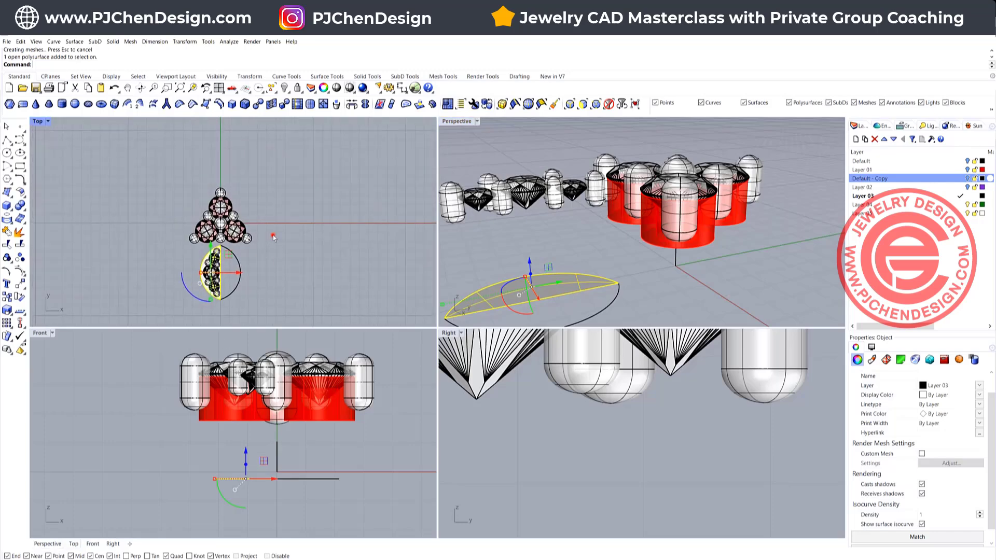
key("ctrl+i")
left_click(284, 88)
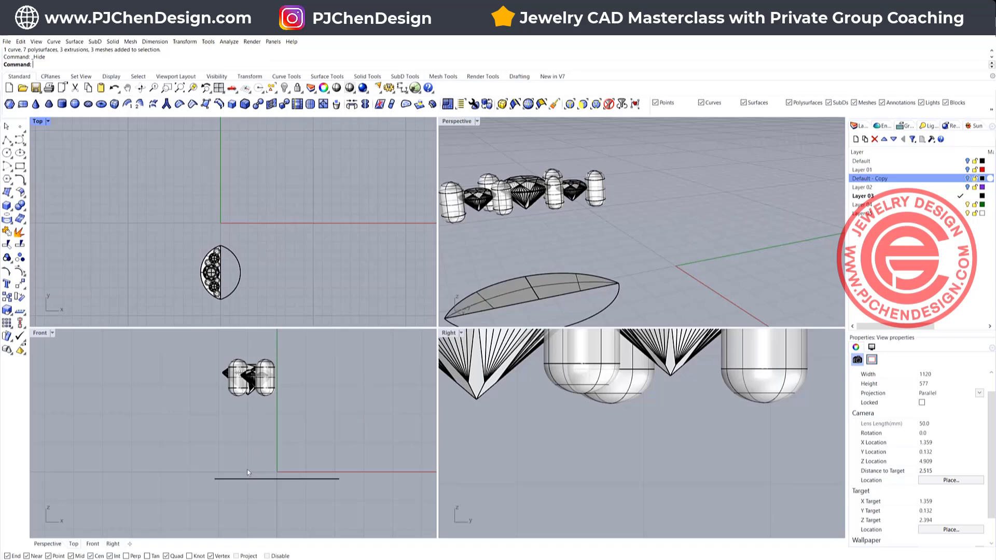
Step: Raise the half-oval surface in the Front view to just below the girdles of the small diamonds
left_click(539, 295)
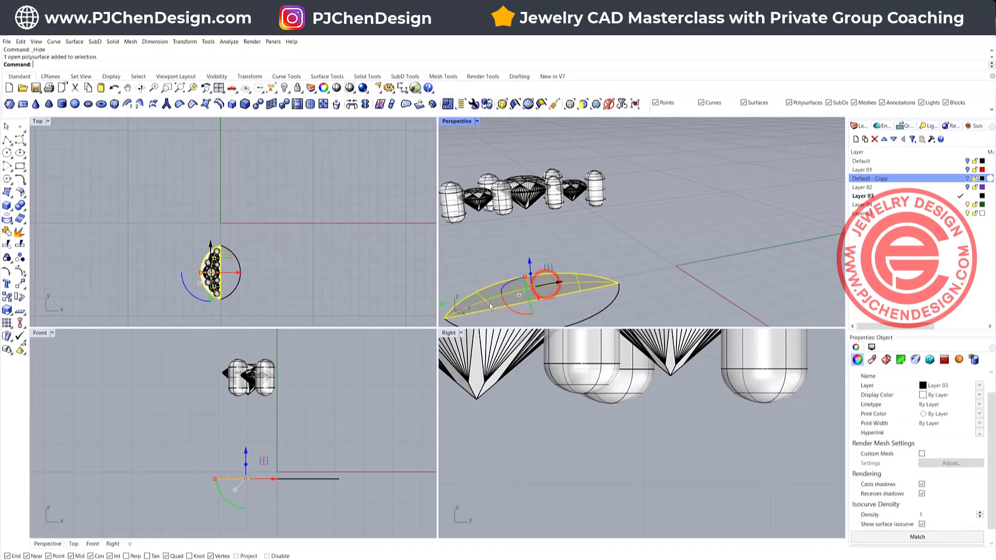
left_click_drag(246, 451, 281, 351)
scroll(227, 378, "up", 6)
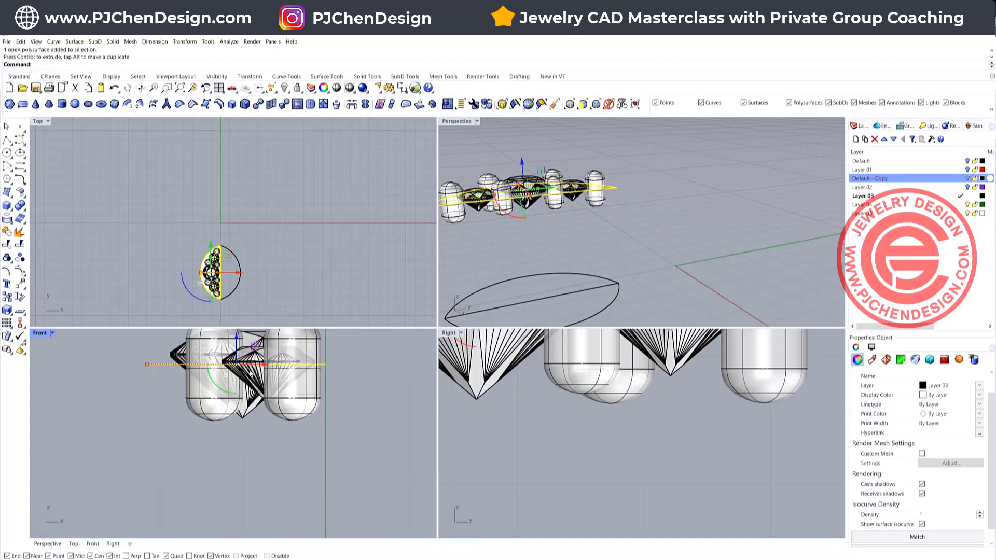
left_click_drag(221, 372, 220, 370)
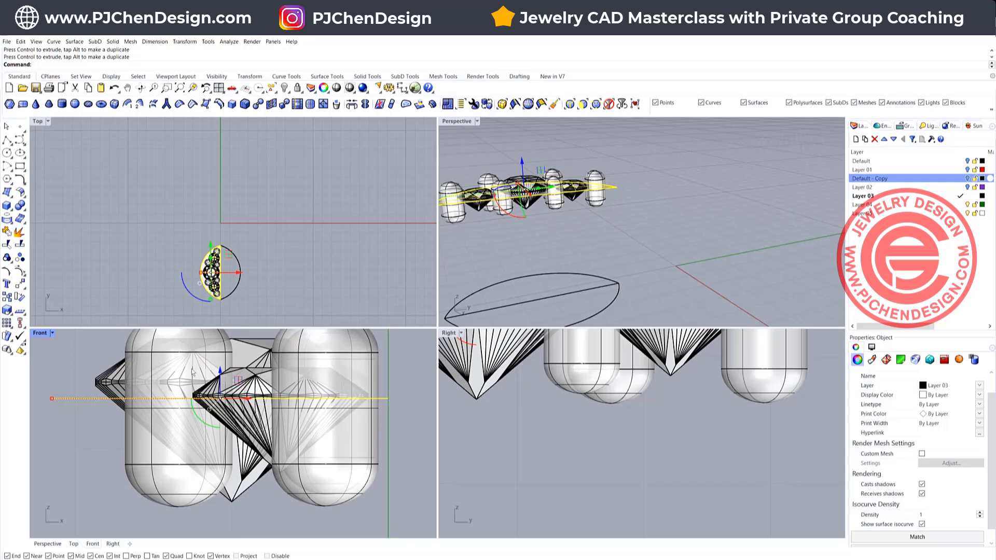
scroll(213, 276, "up", 5)
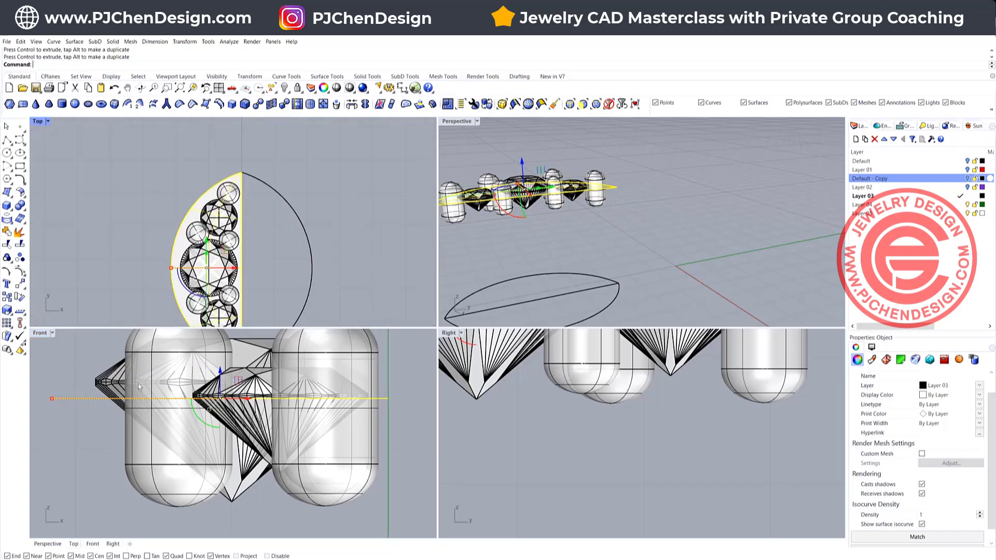
Step: Ungroup the drop's three diamonds and lower the middle one so its girdle sits level with the half-oval surface
left_click(109, 379)
scroll(110, 379, "down", 3)
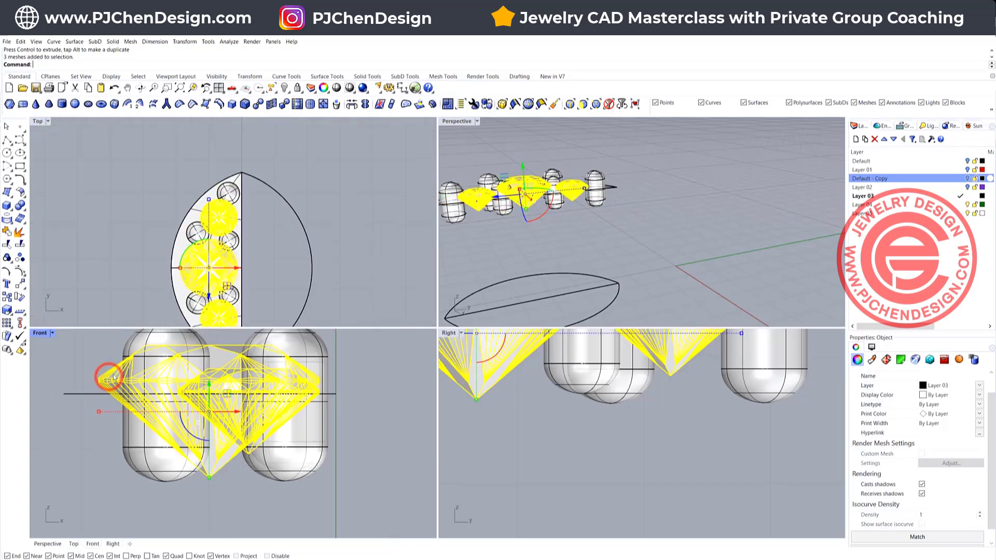
left_click(20, 257)
left_click(80, 258)
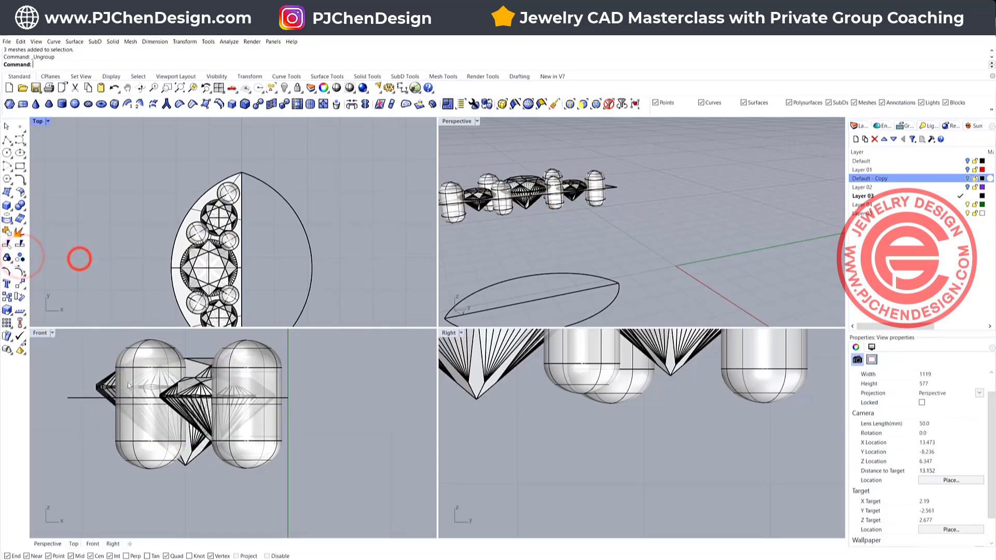
left_click(106, 384)
left_click_drag(174, 378, 186, 389)
left_click(305, 362)
scroll(228, 352, "up", 2)
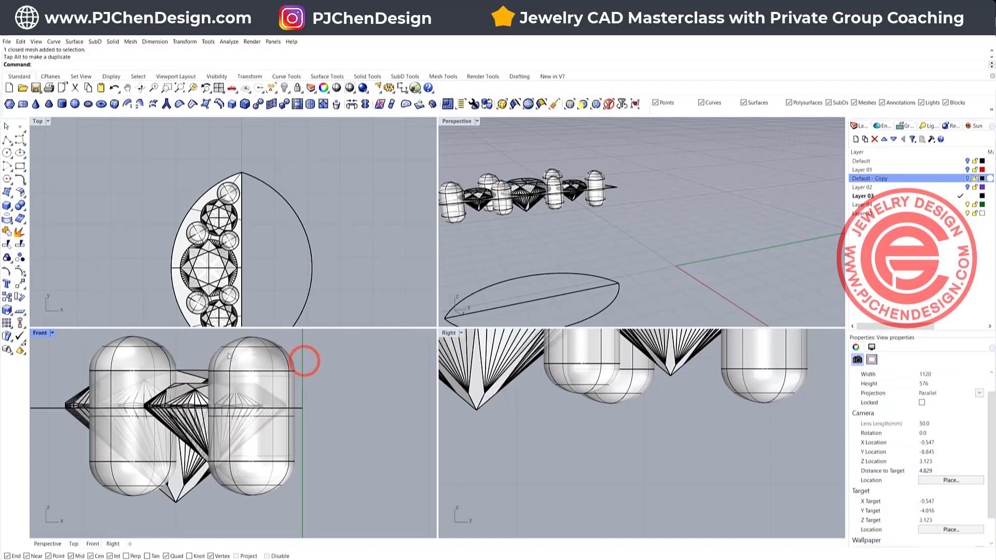
Step: Align the tops of the drop's six prongs in the Front view and lower them slightly relative to the diamonds
left_click_drag(305, 353, 209, 370)
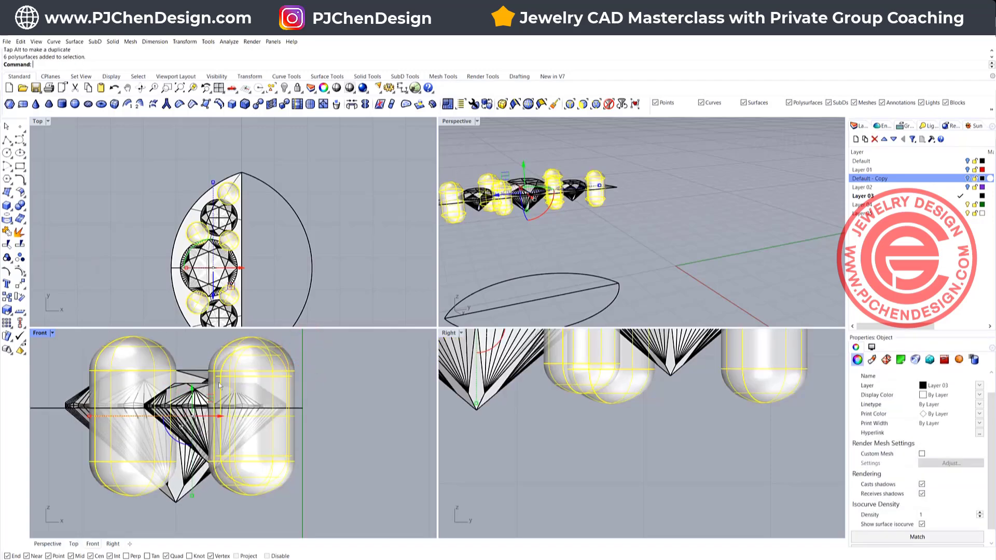
scroll(209, 364, "down", 4)
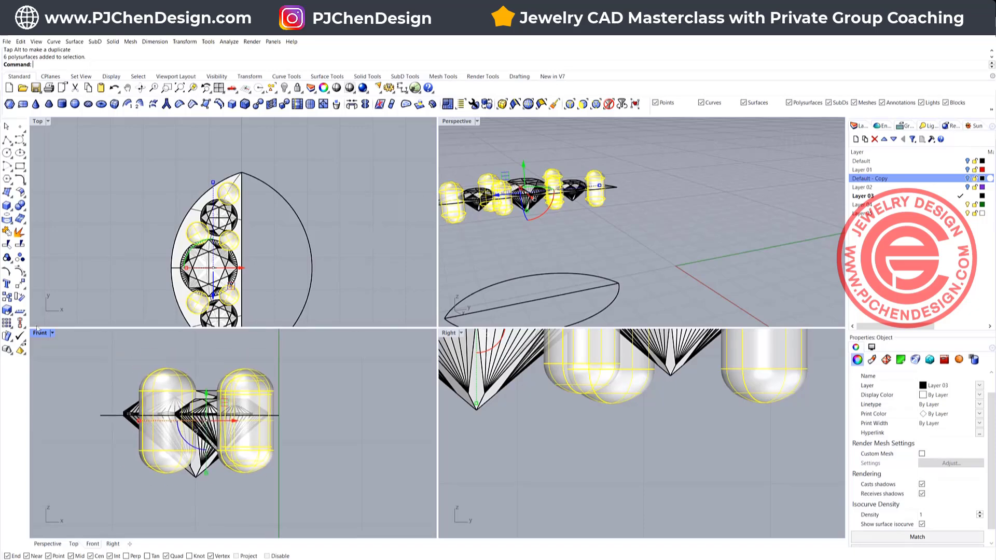
left_click(20, 324)
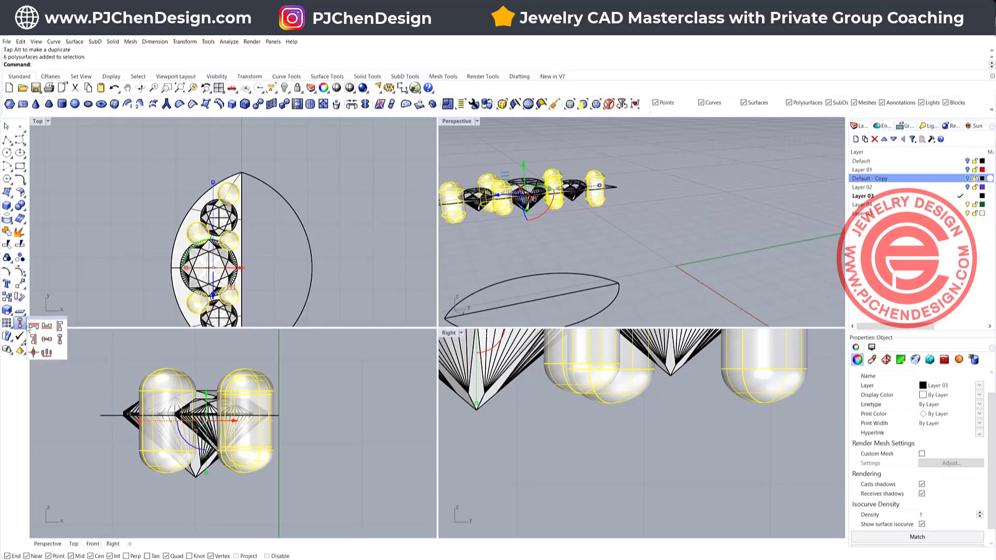
left_click(33, 326)
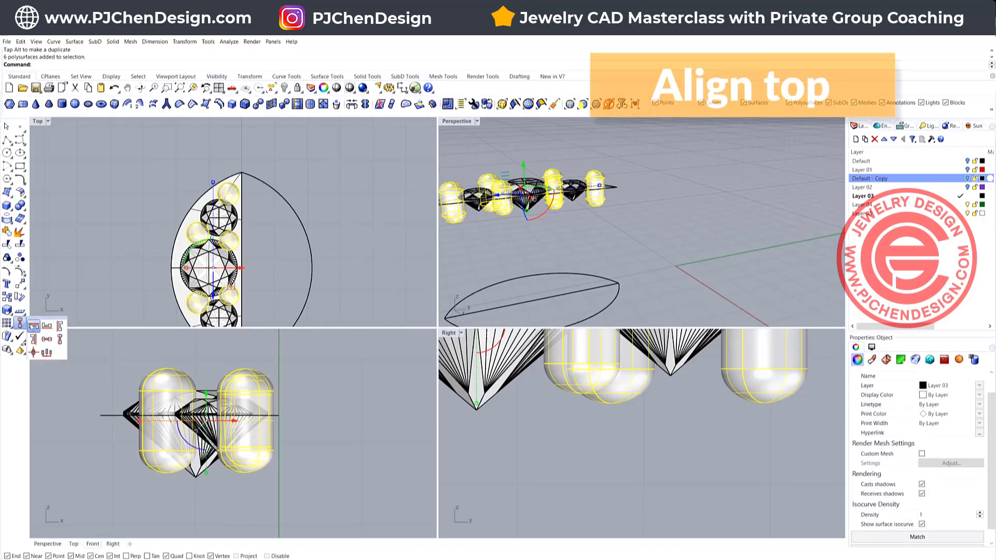
left_click(171, 367)
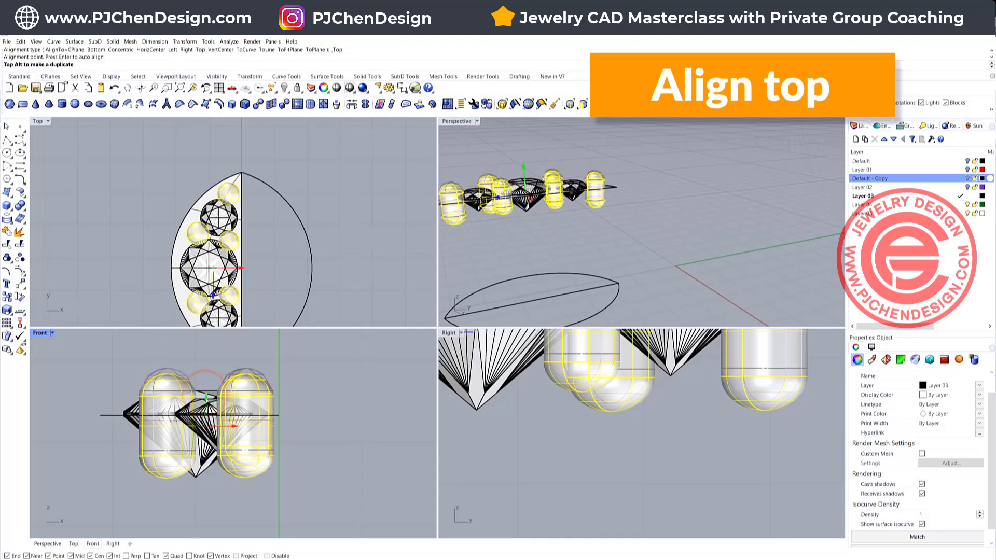
left_click_drag(206, 397, 205, 398)
left_click(332, 412)
Step: Examine the heights of the drop's diamonds, prongs and surface in the Perspective, Front and Right views
left_click(642, 249)
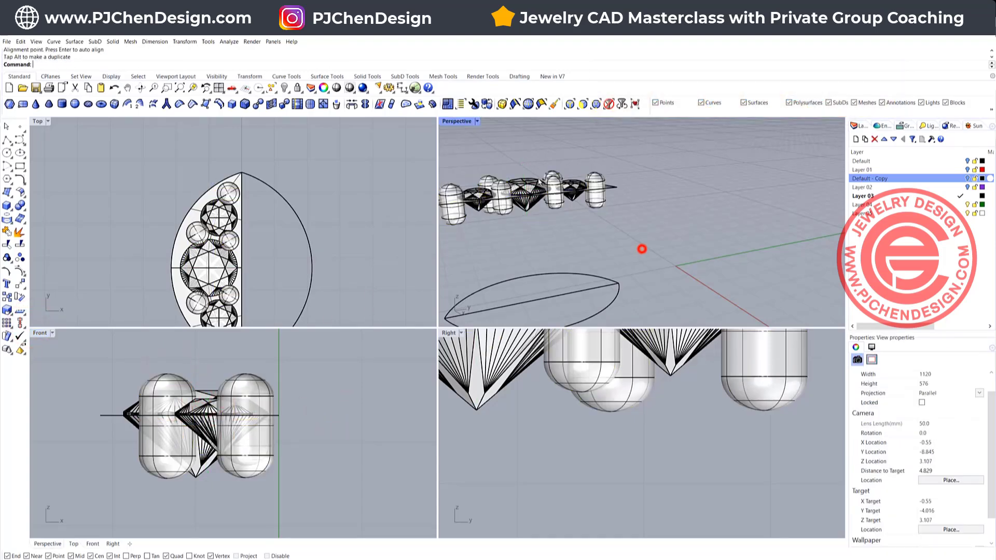
right_click_drag(641, 249, 622, 197)
scroll(545, 231, "down", 3)
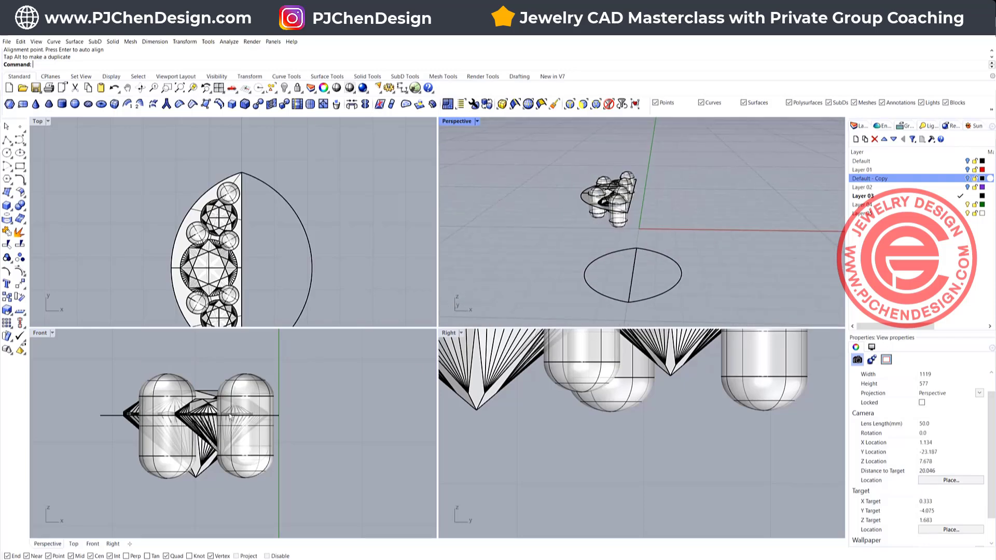
scroll(161, 411, "up", 3)
scroll(625, 437, "down", 8)
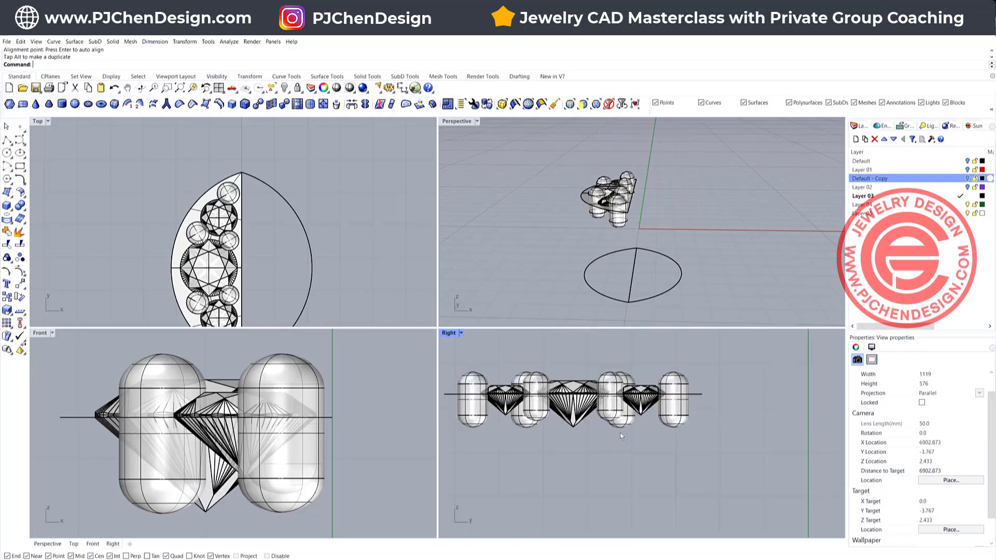
right_click_drag(520, 389, 560, 401)
scroll(523, 408, "up", 4)
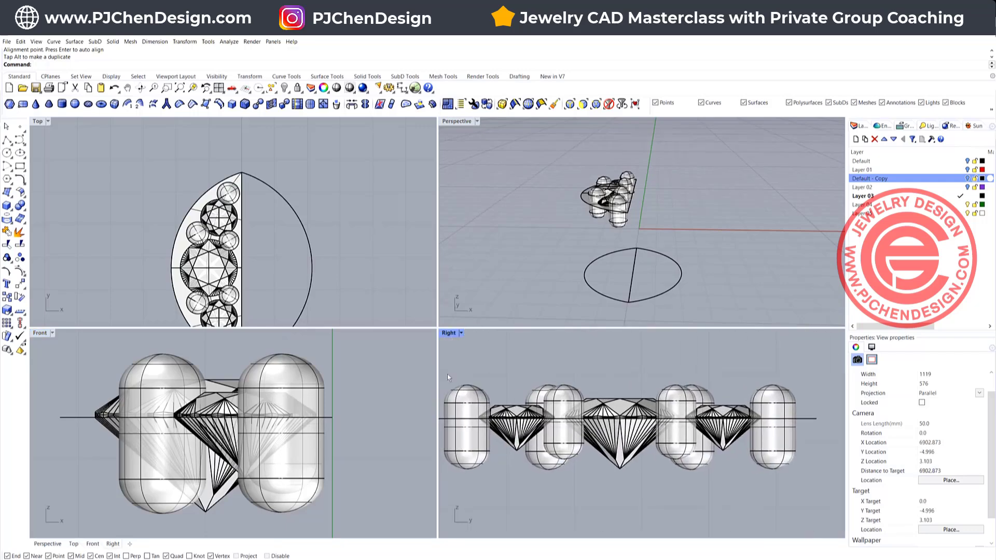
scroll(576, 386, "down", 2)
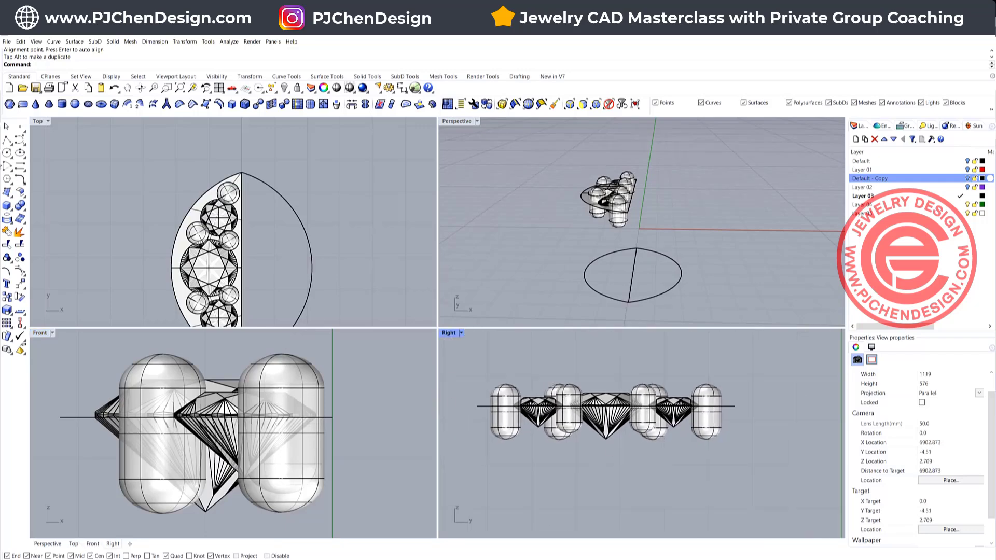
Step: Draw an open polyline profile in the Right view from above the prongs, angled inward along the middle diamond's pavilion, then down below it
left_click(6, 141)
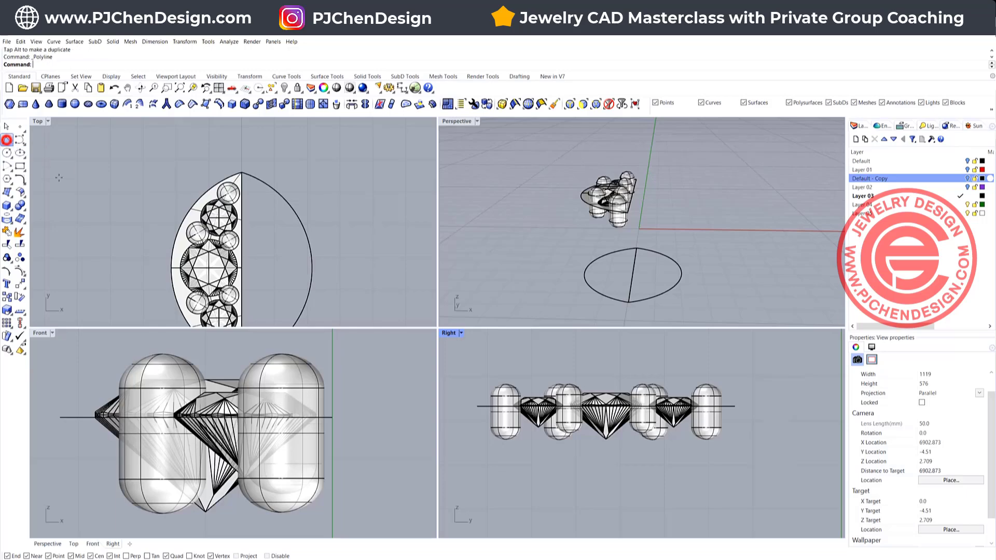
scroll(612, 436, "up", 3)
scroll(551, 376, "up", 3)
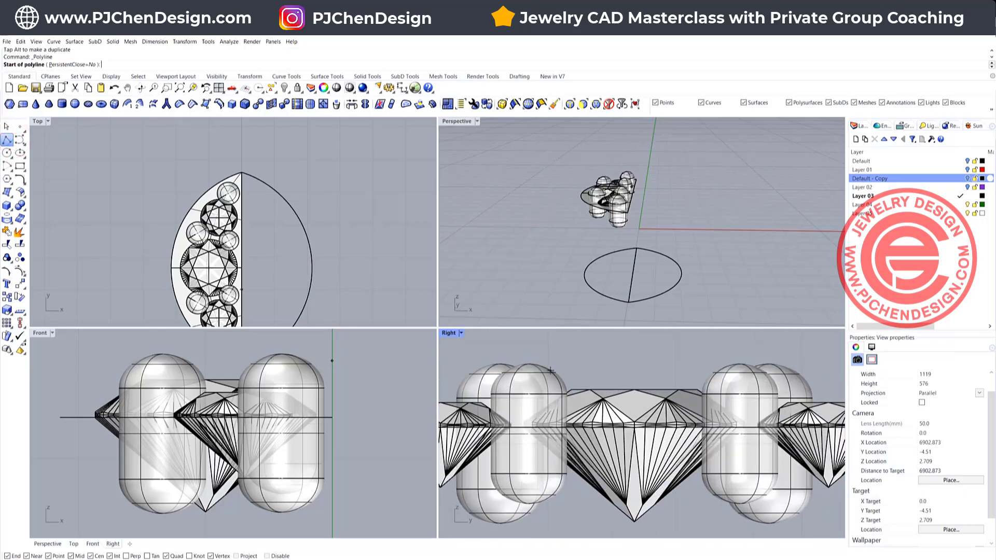
left_click(572, 340)
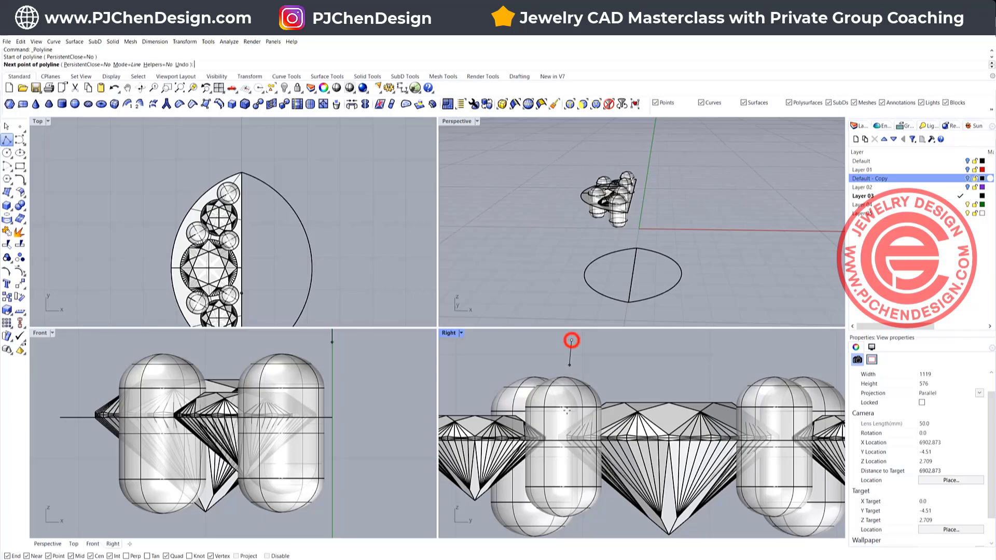
scroll(572, 342, "up", 3)
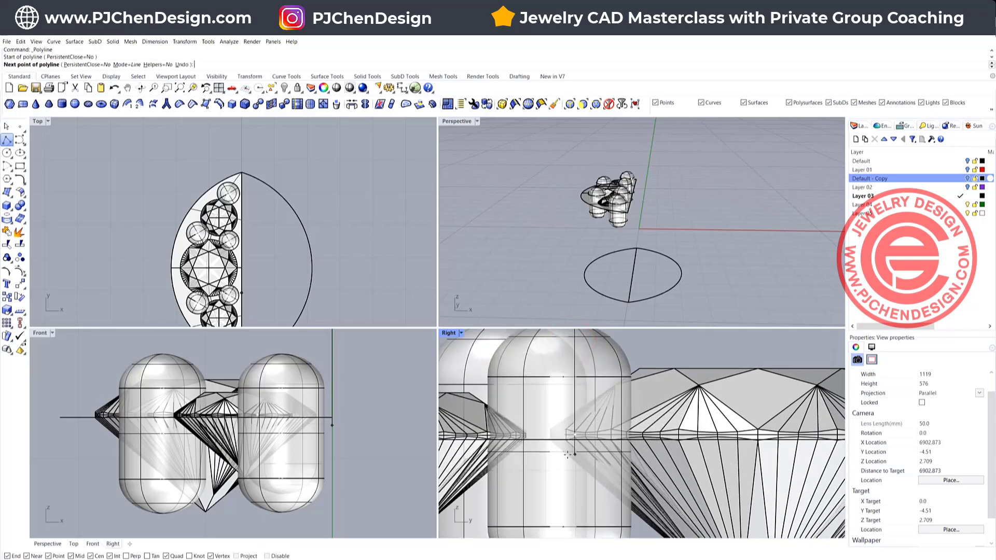
left_click(567, 457)
scroll(556, 456, "down", 3)
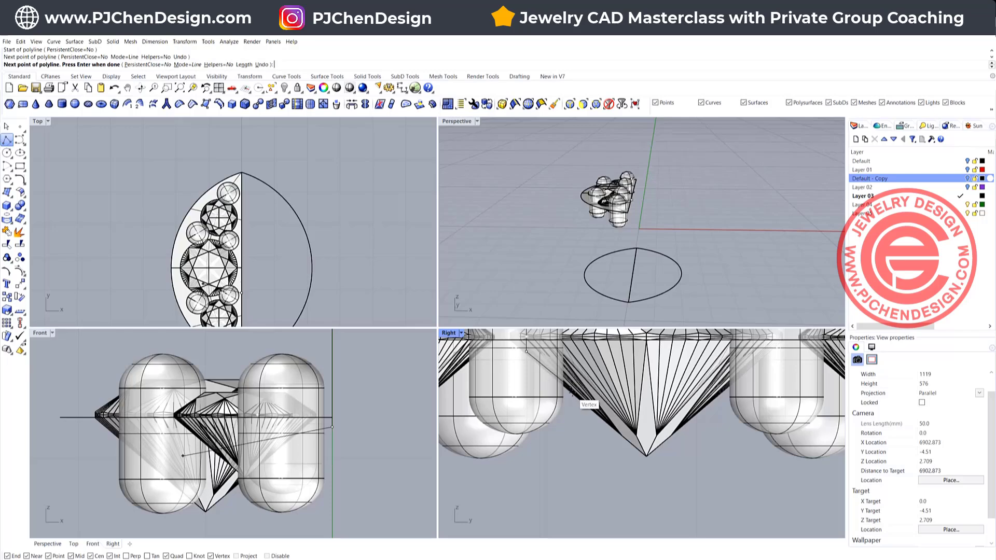
scroll(575, 395, "up", 3)
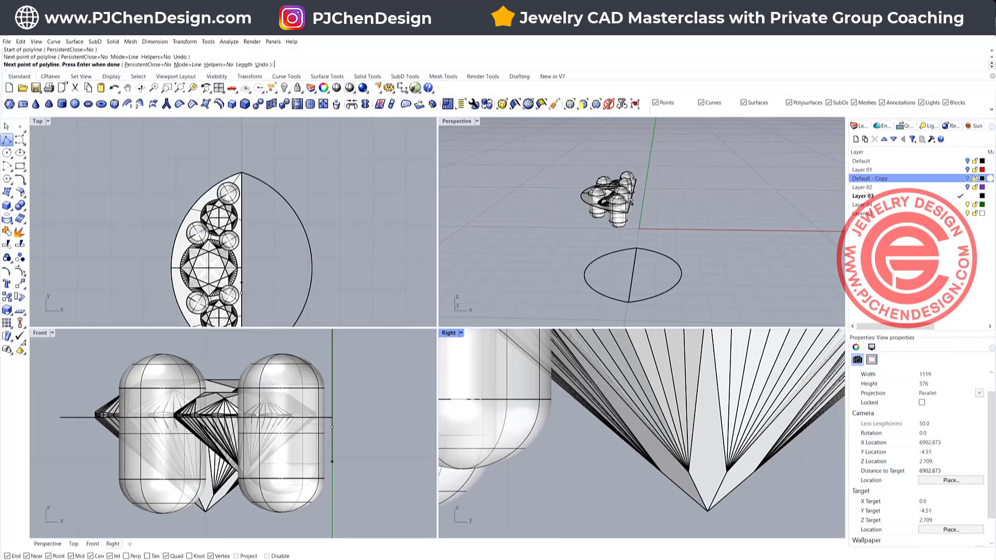
left_click(572, 397)
scroll(574, 399, "down", 5)
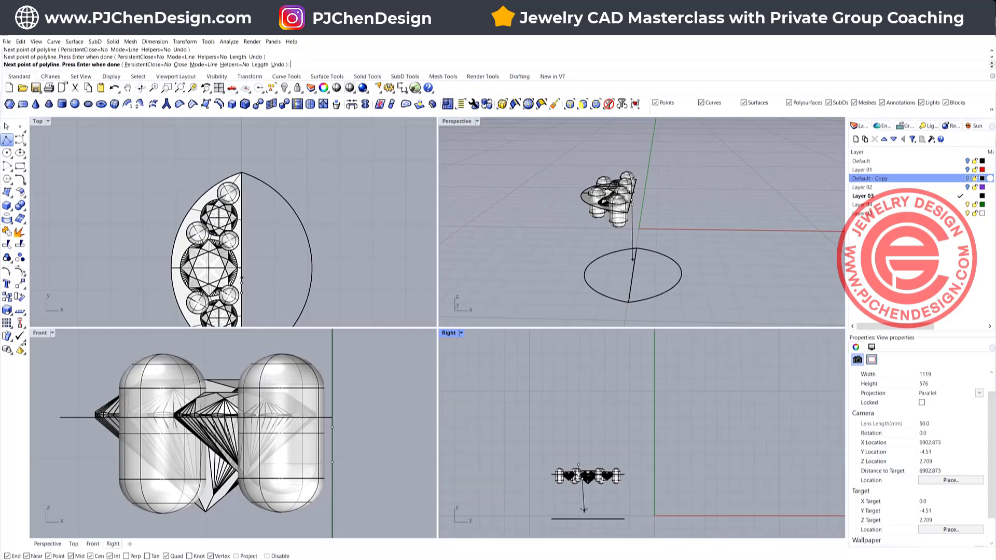
scroll(583, 510, "up", 4)
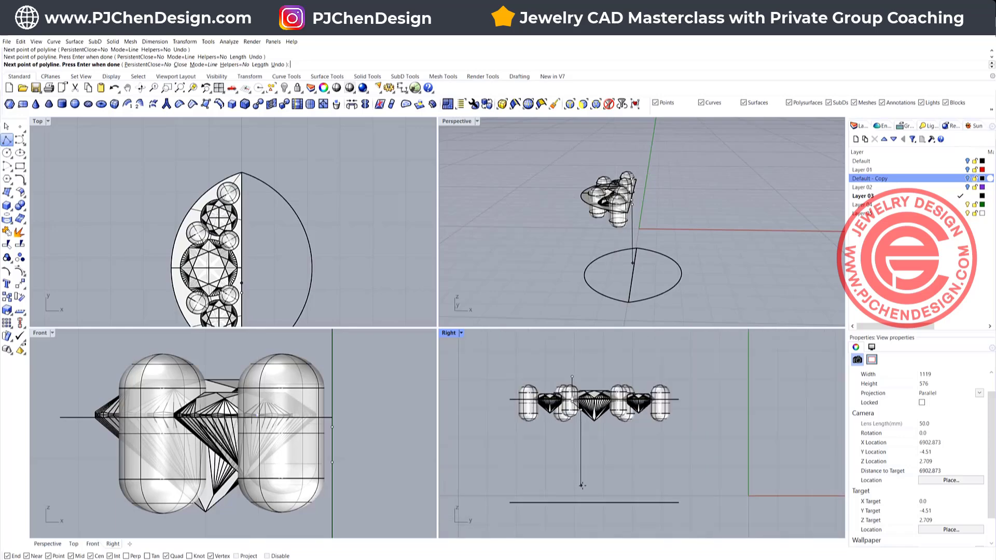
left_click(582, 486)
key("Return")
Step: Align the polyline profile with the drop's middle diamond on their vertical centers in the Top view
left_click(583, 455)
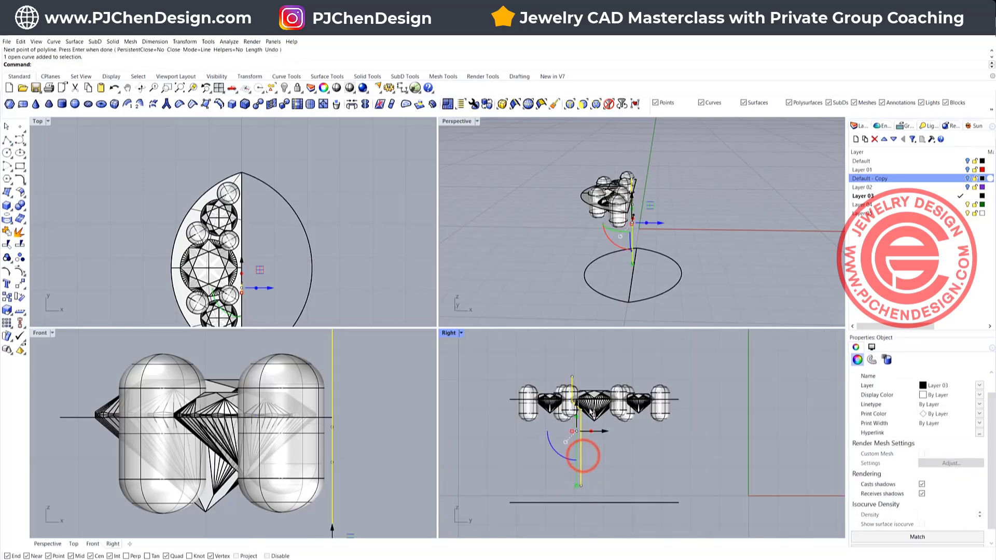
right_click_drag(666, 239, 625, 253)
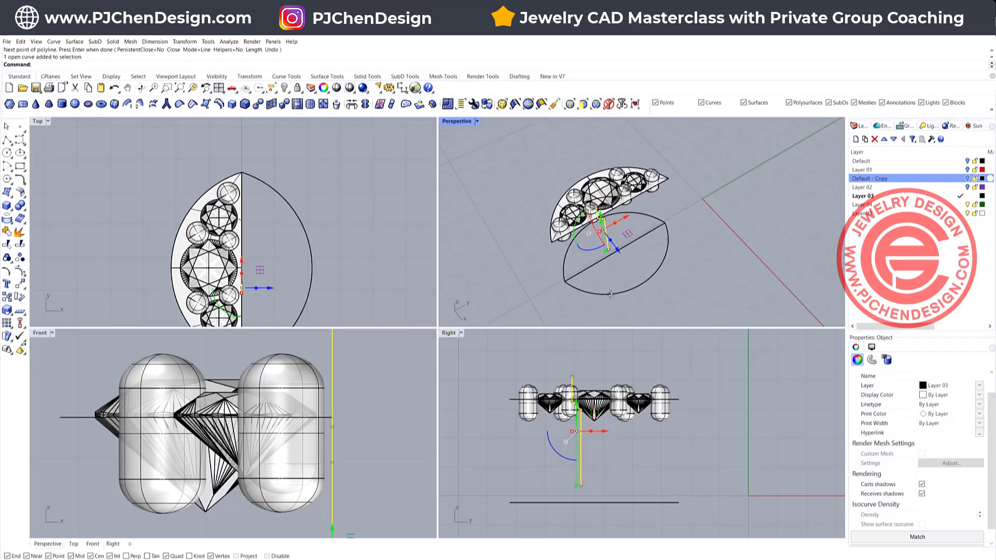
right_click_drag(611, 294, 649, 297)
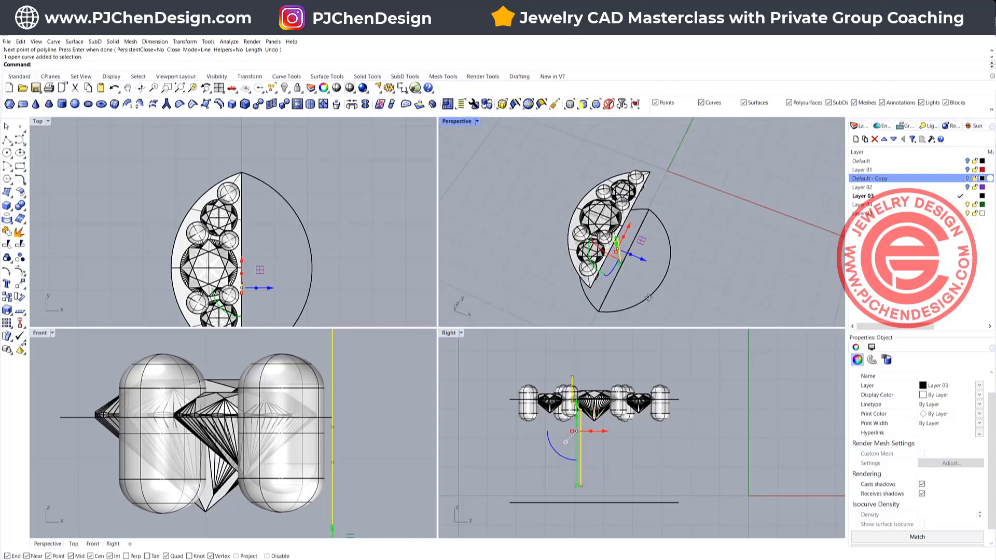
scroll(610, 238, "up", 4)
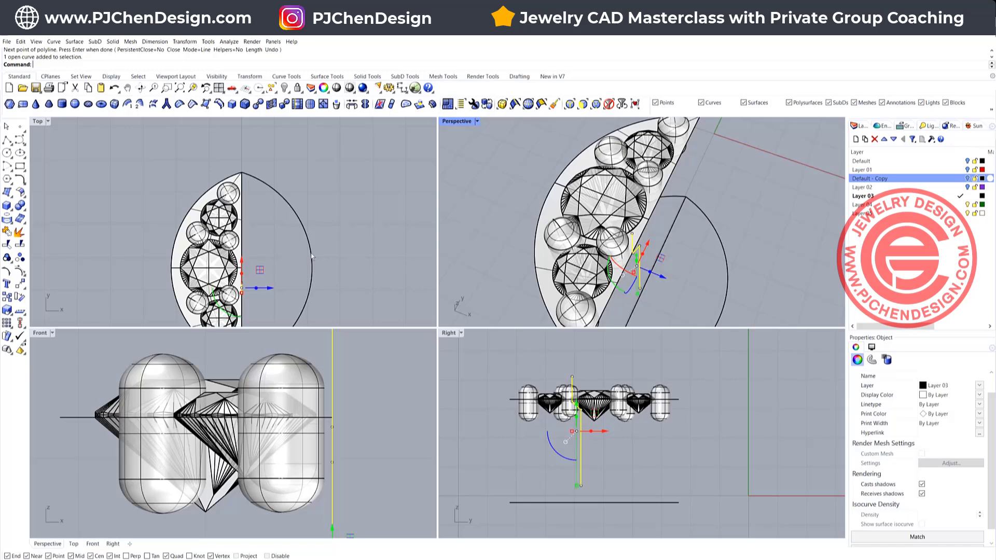
scroll(217, 291, "up", 5)
left_click(235, 232)
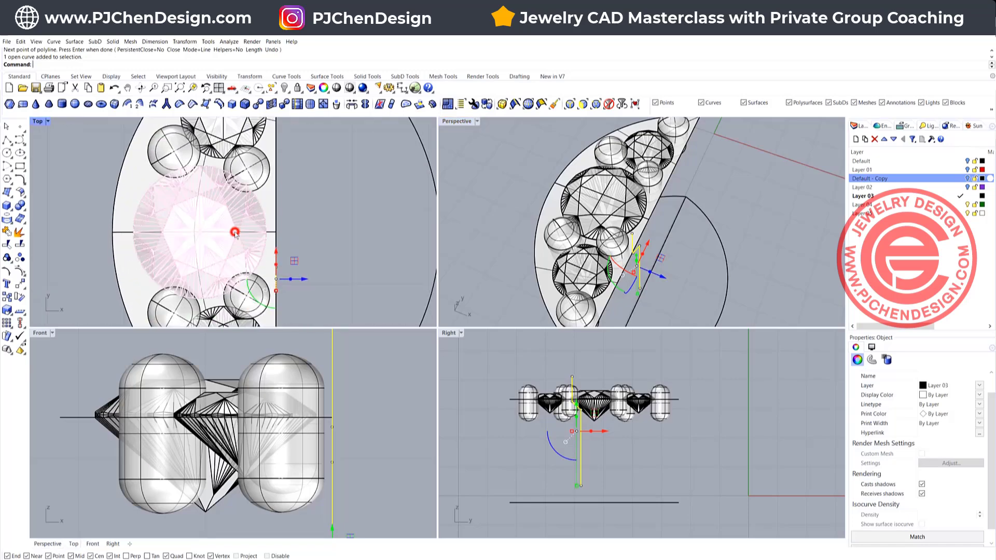
left_click(263, 252)
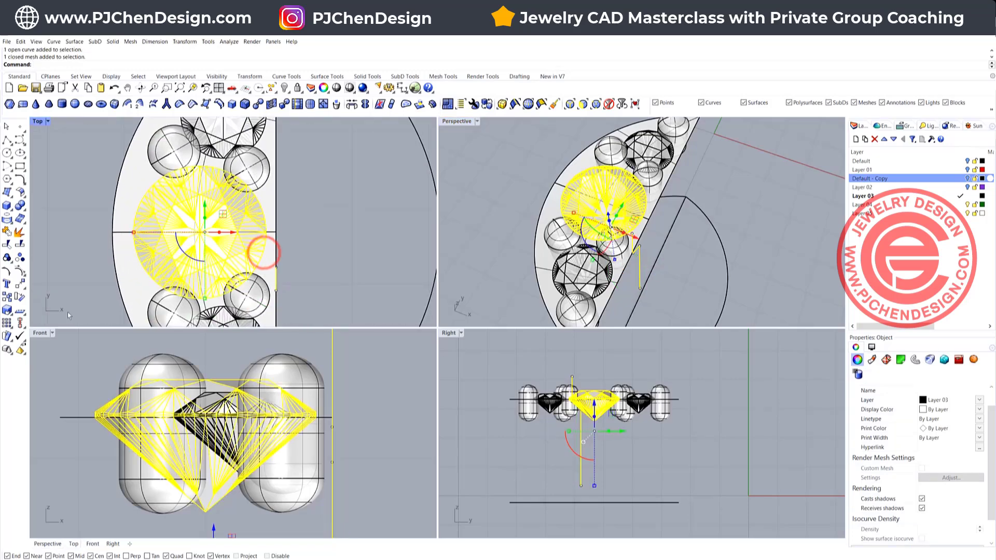
left_click(16, 325)
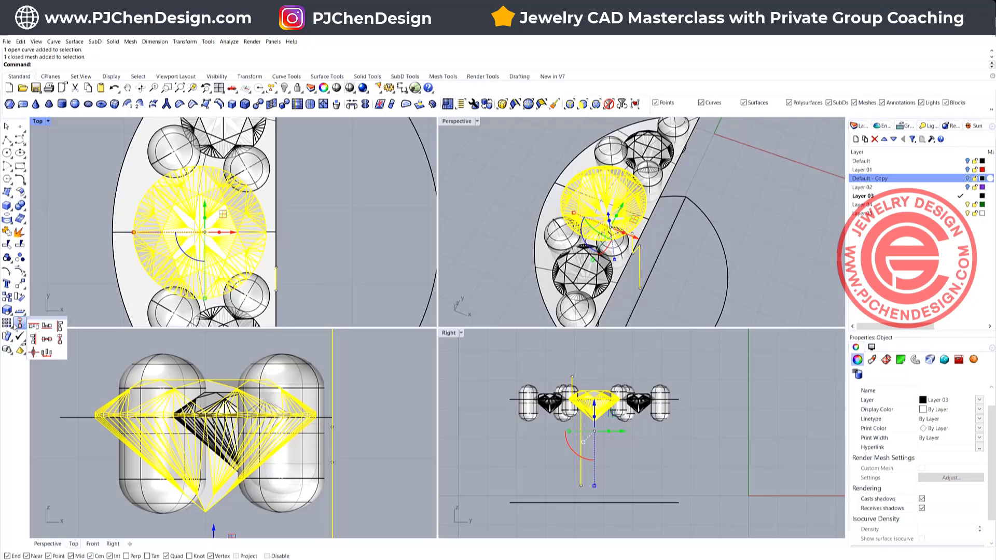
left_click(59, 340)
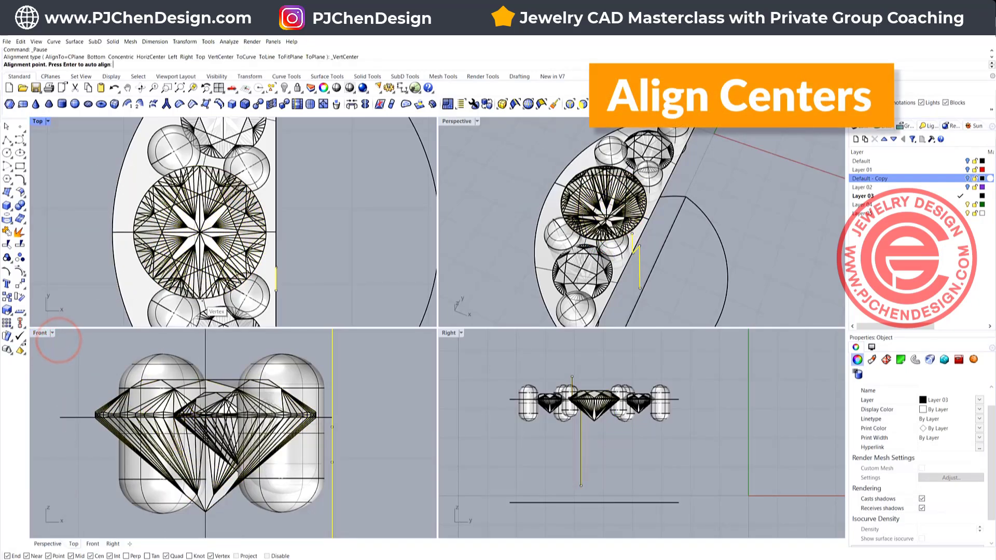
left_click(201, 290)
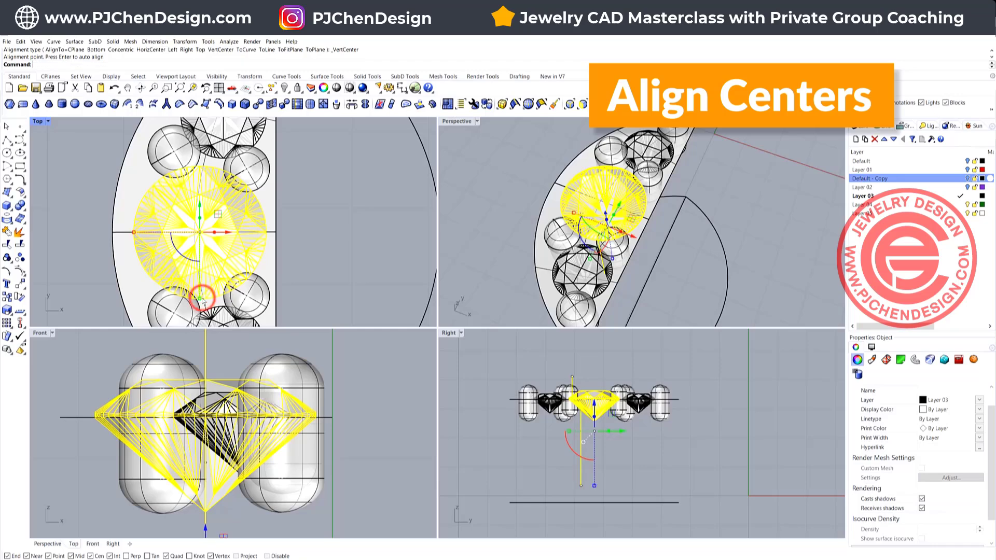
Step: Revolve the profile a full 360 degrees around a vertical axis through the middle diamond's center
right_click_drag(639, 262, 577, 252)
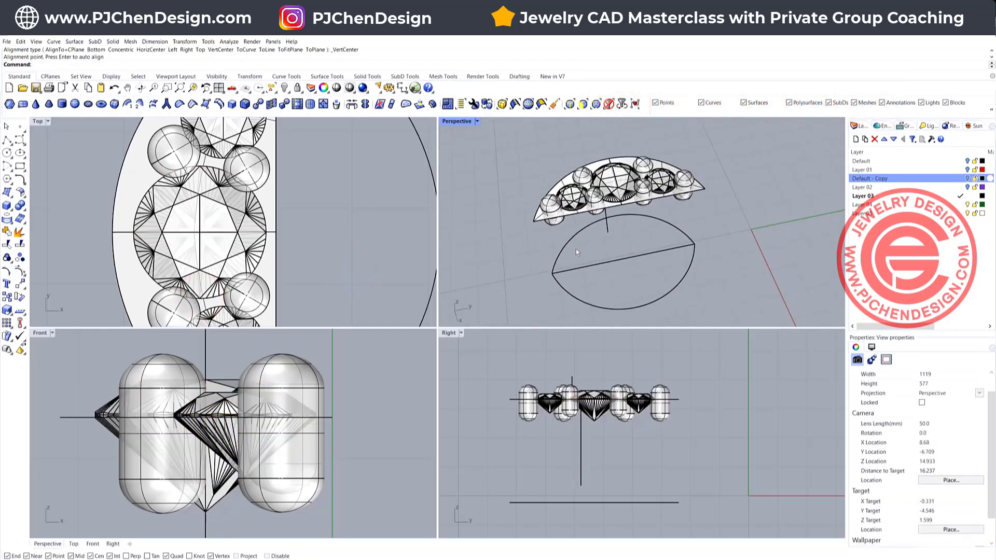
left_click(75, 42)
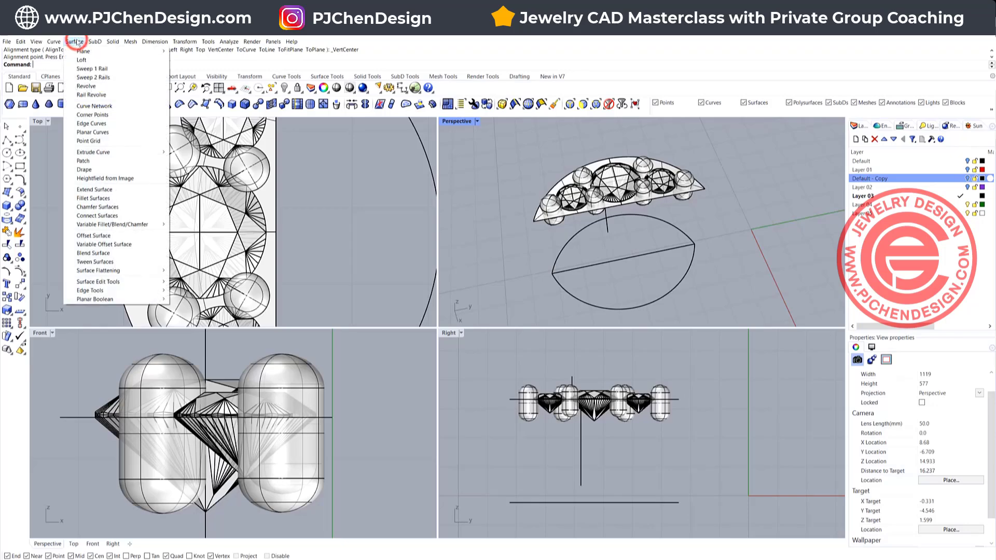
left_click(95, 87)
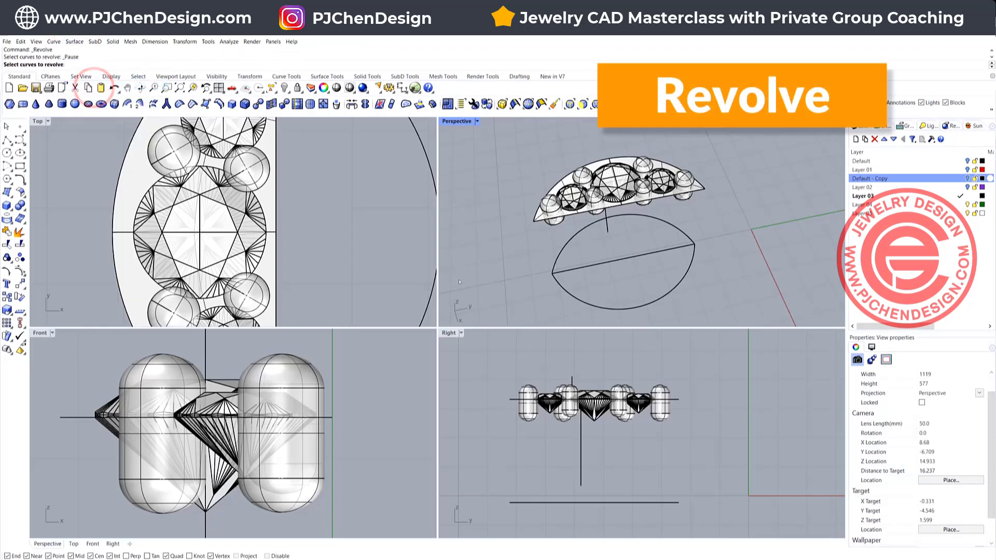
left_click(608, 230)
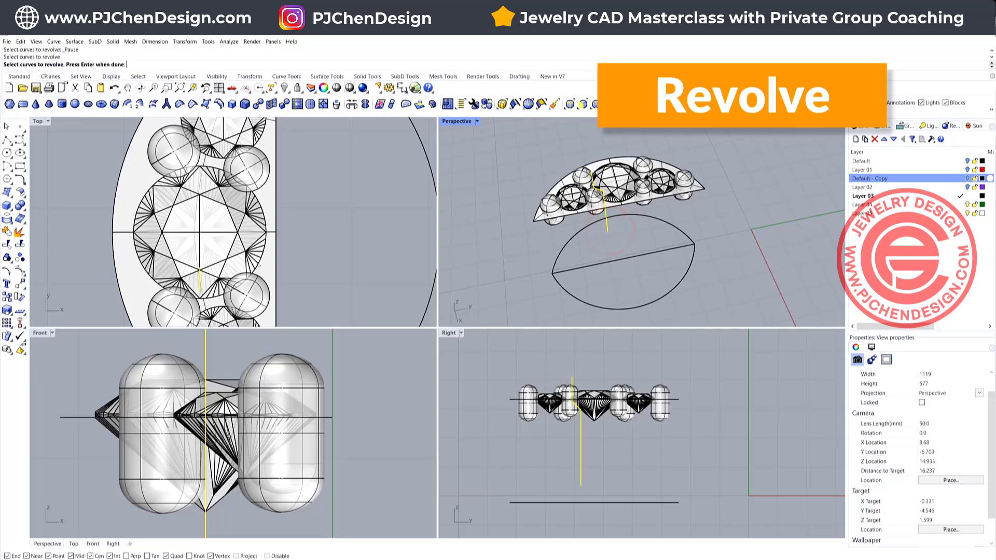
key("Return")
left_click(200, 235)
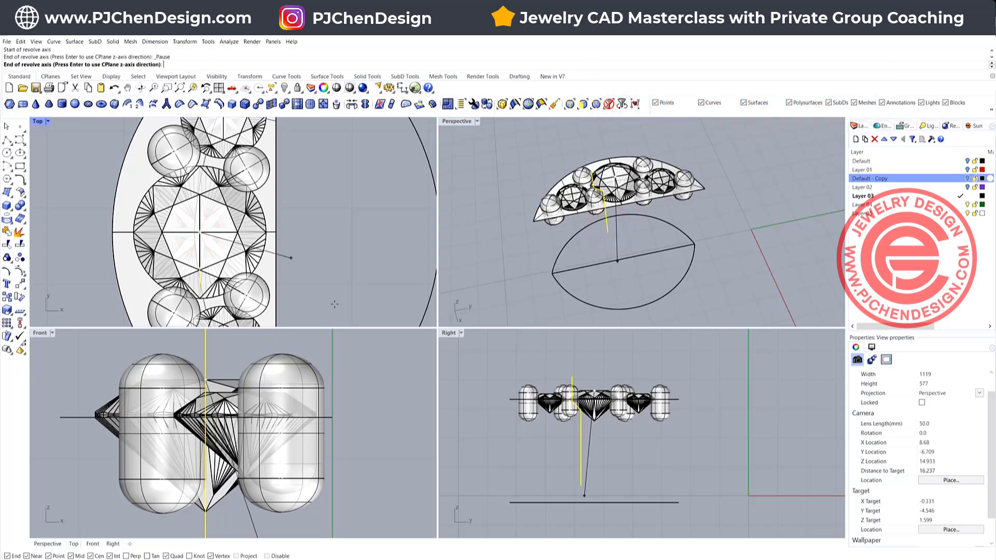
left_click(594, 357)
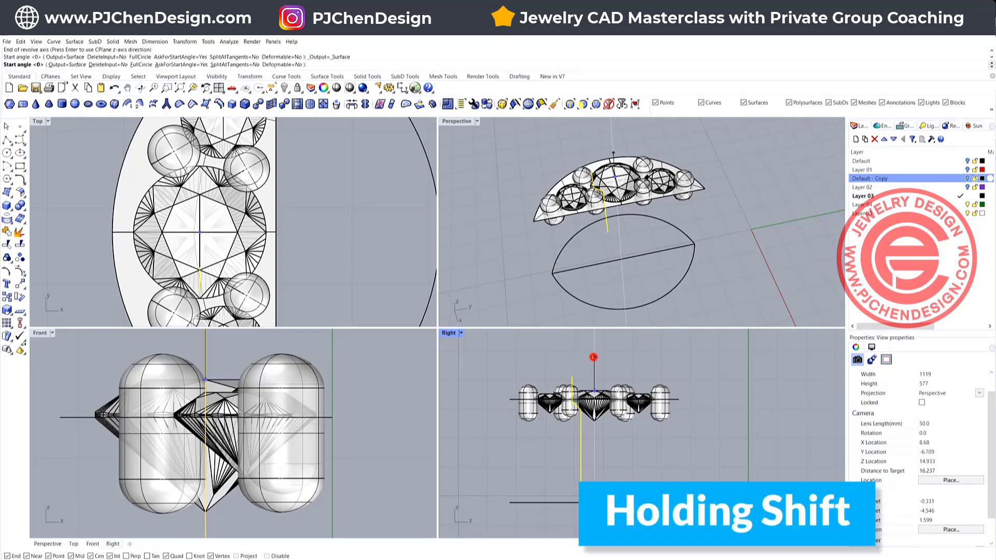
left_click(306, 233)
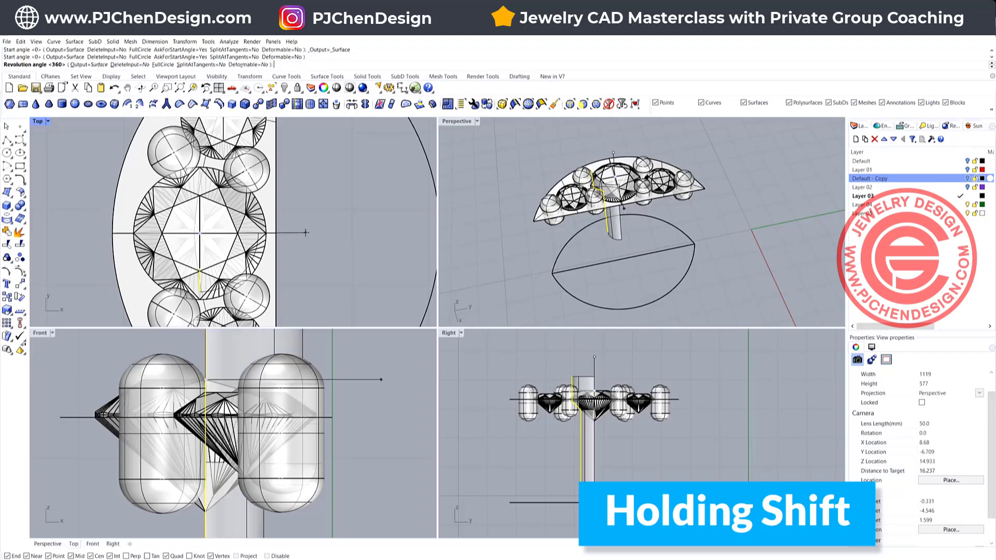
key("Return")
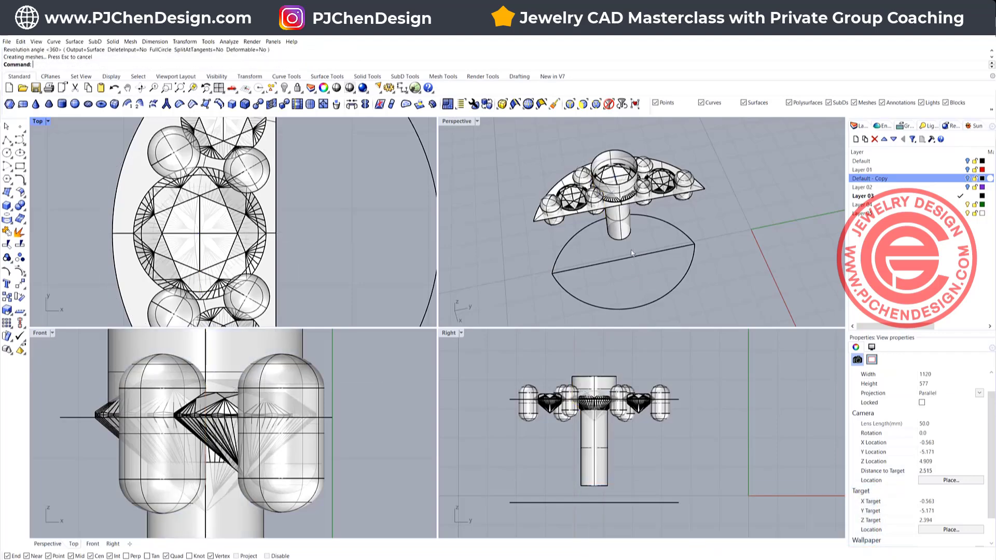
Step: Check the revolved cutter's fit around the middle diamond and close its open ends with Cap
scroll(631, 244, "up", 2)
scroll(589, 394, "up", 6)
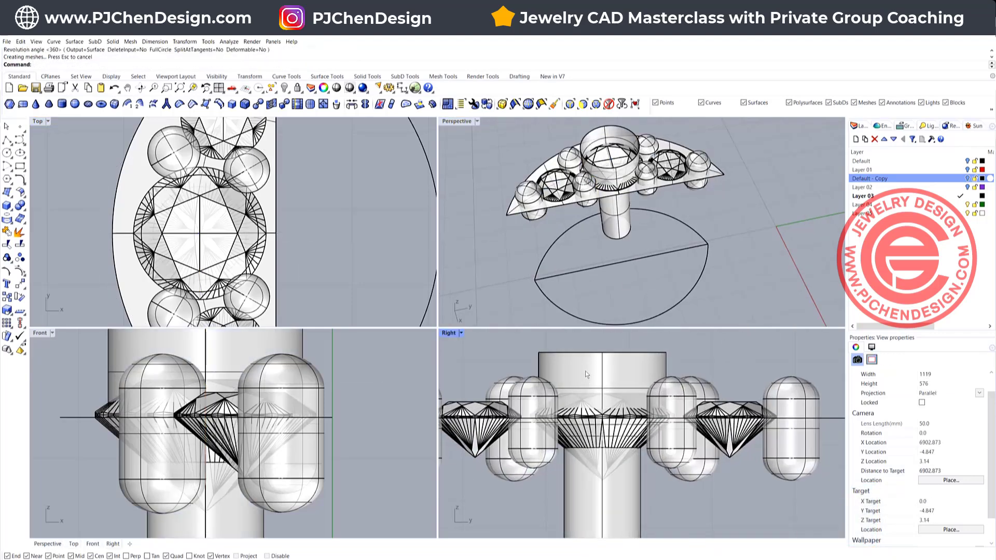
left_click(586, 372)
scroll(547, 427, "up", 4)
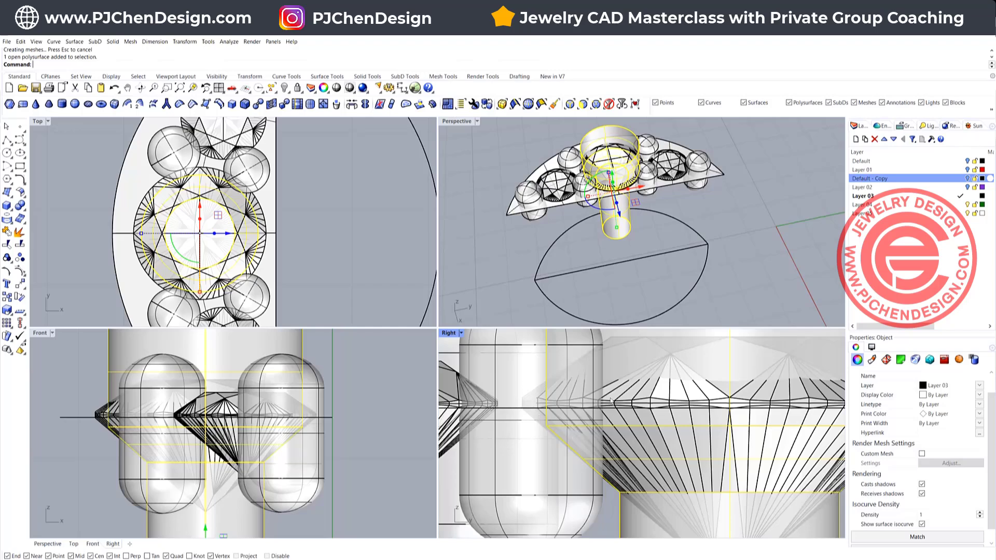
scroll(582, 234, "down", 3)
right_click_drag(582, 234, 571, 205)
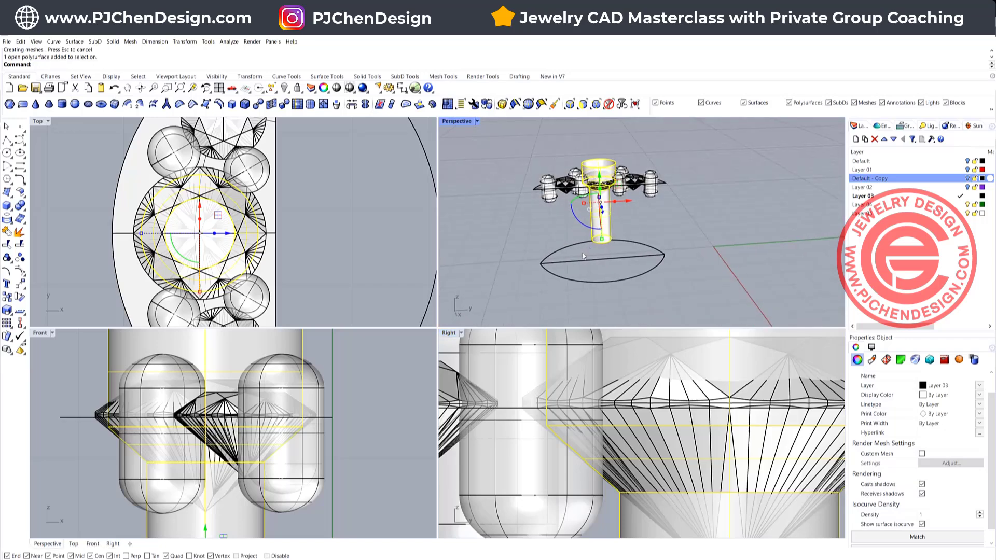
scroll(569, 267, "up", 2)
left_click(706, 225)
left_click(611, 208)
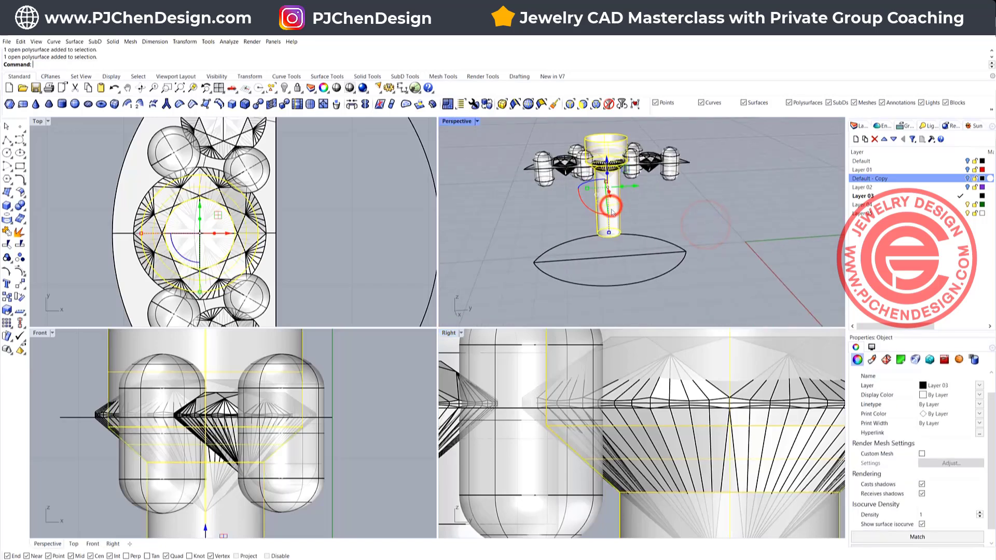
type("Cap")
key("Return")
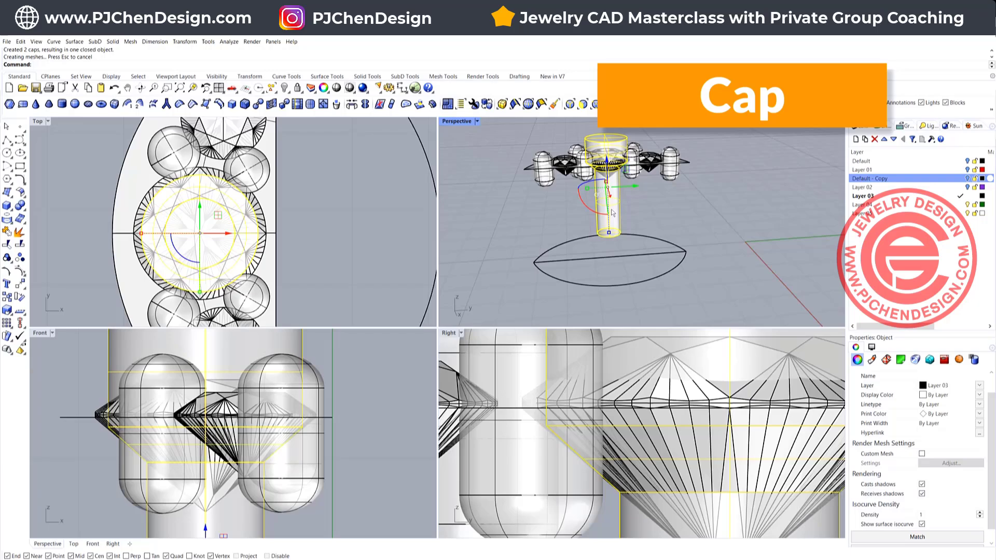
Step: Copy the capped cutter onto the drop's upper small diamond in the Top view and align their centers concentrically
scroll(257, 215, "down", 4)
right_click_drag(252, 209, 244, 265)
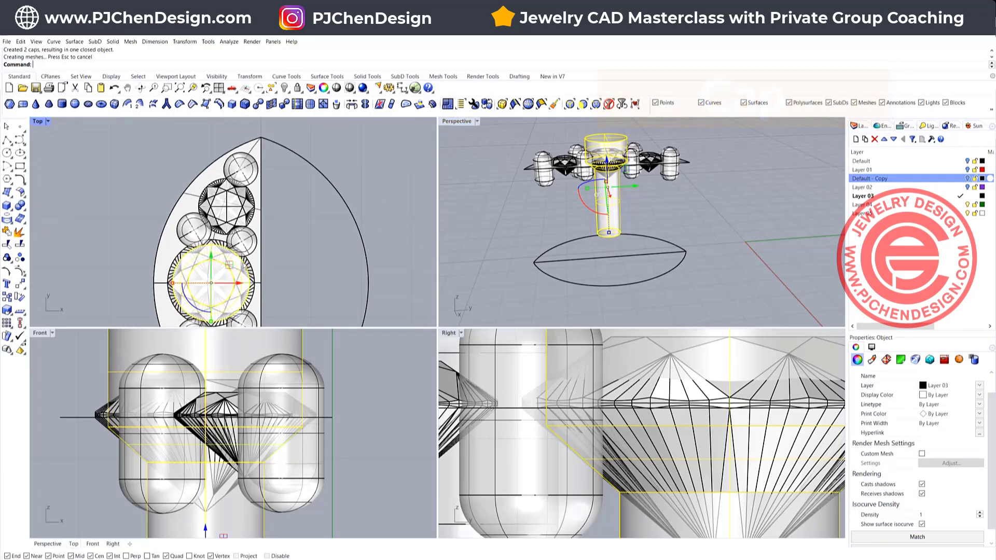
left_click_drag(229, 265, 247, 188)
scroll(250, 209, "up", 5)
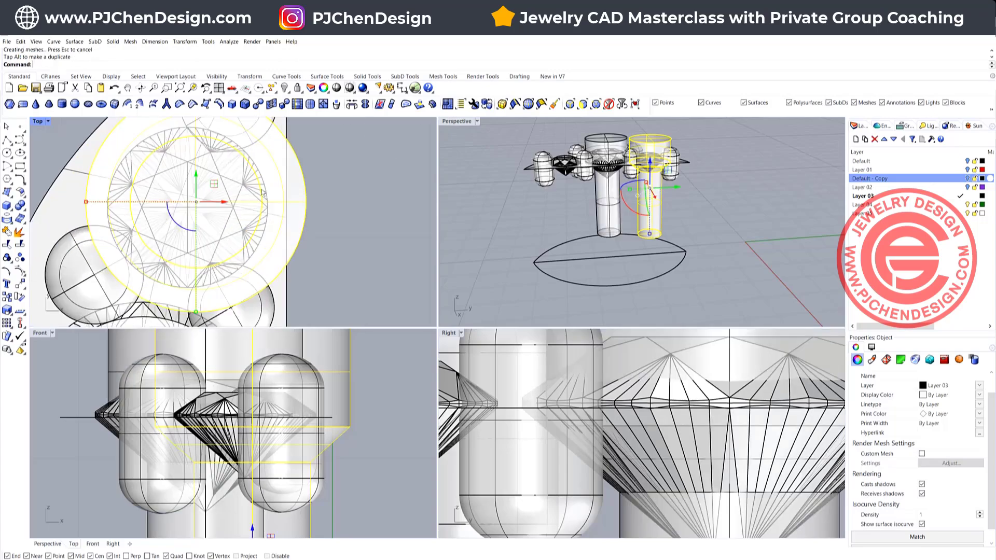
left_click(264, 189)
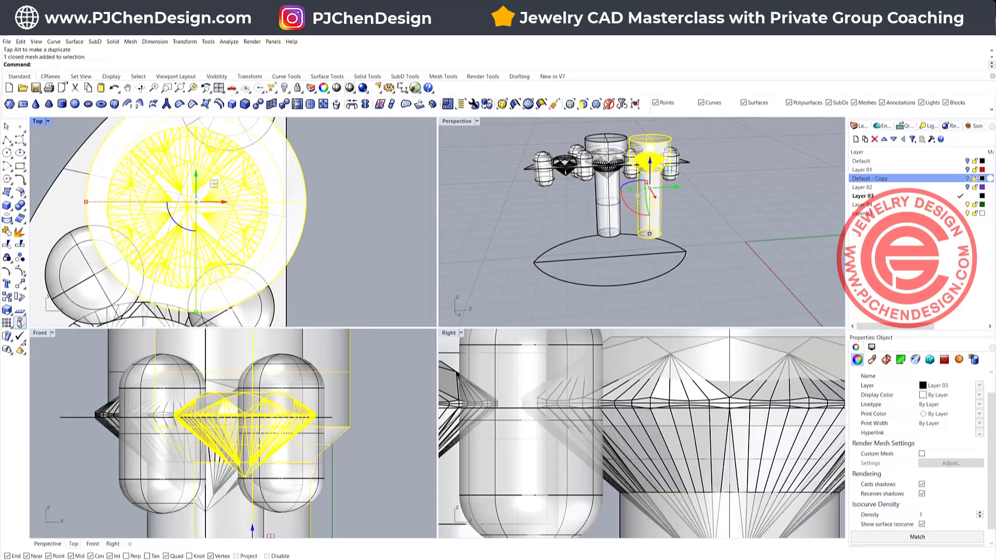
left_click(33, 350)
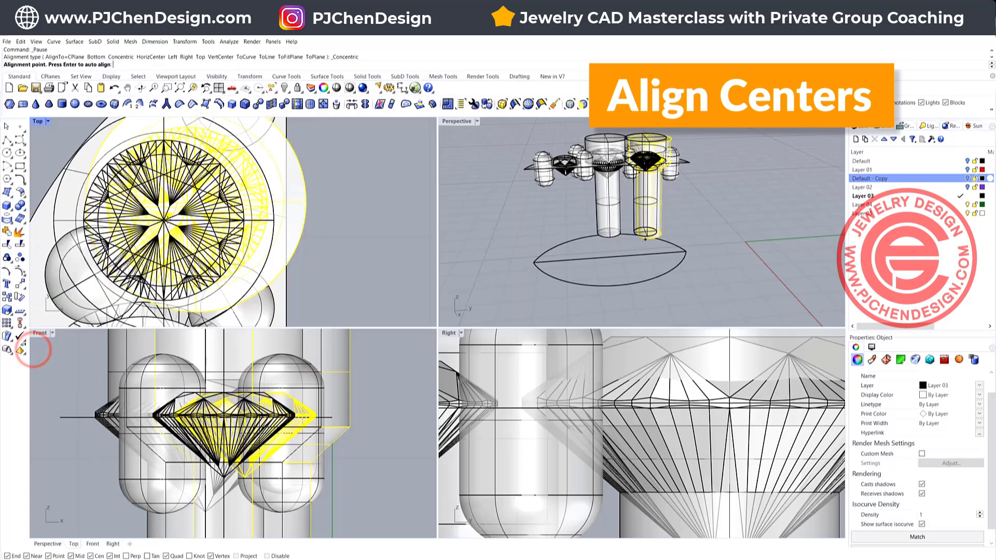
left_click(187, 208)
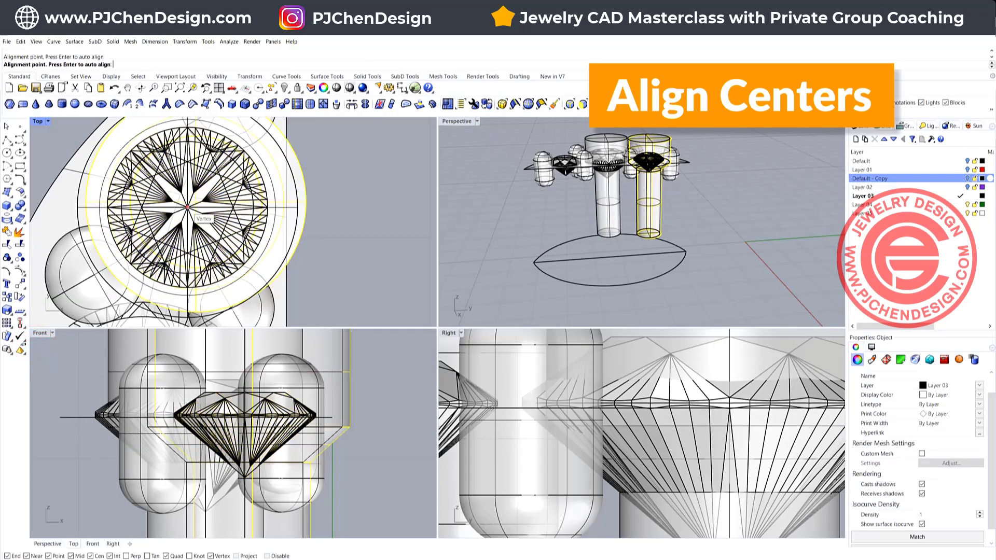
Step: Scale the copied cutter down uniformly so it fits the drop's upper small diamond
left_click(341, 246)
left_click(297, 206)
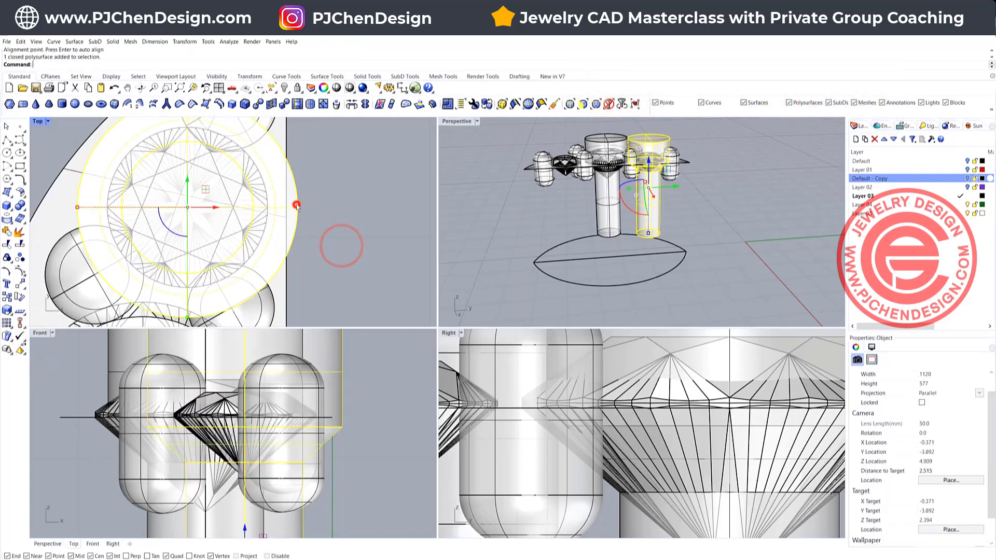
left_click_drag(77, 208, 110, 207)
left_click(731, 236)
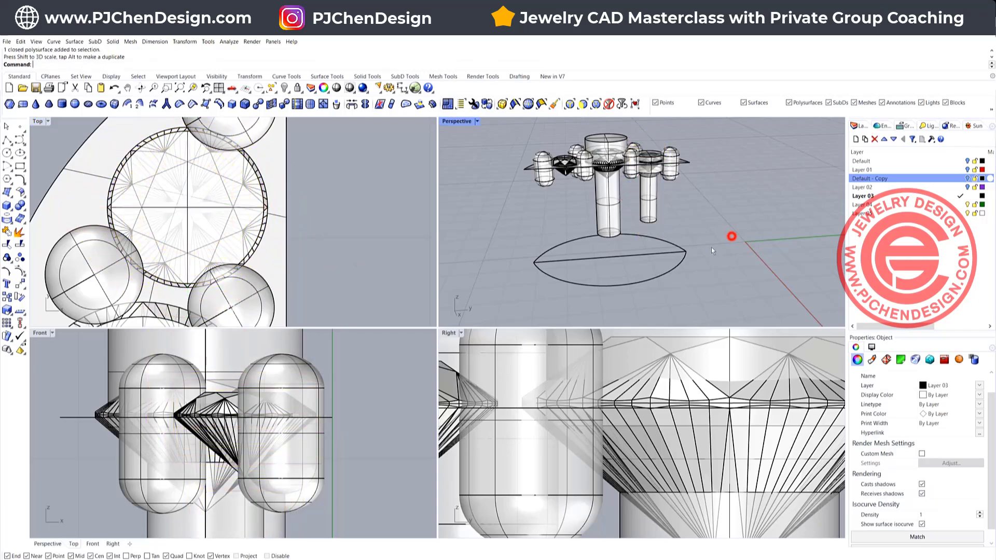
mouse_move(712, 247)
right_mouse_down()
mouse_move(612, 205)
mouse_move(719, 255)
right_mouse_up()
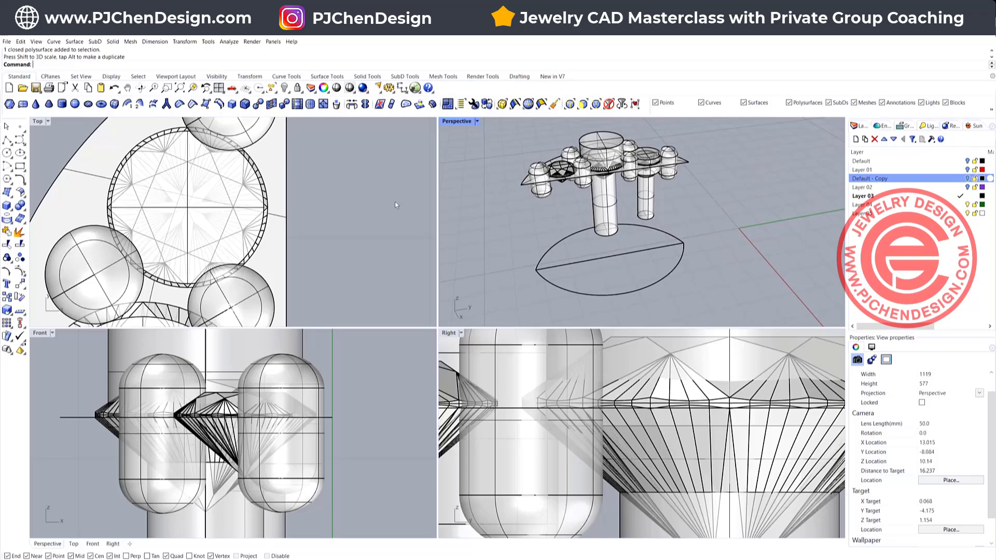
Step: Mirror the small cutter across the drop's horizontal centerline in the Top view onto the lower small diamond
left_click(255, 175)
scroll(273, 225, "down", 5)
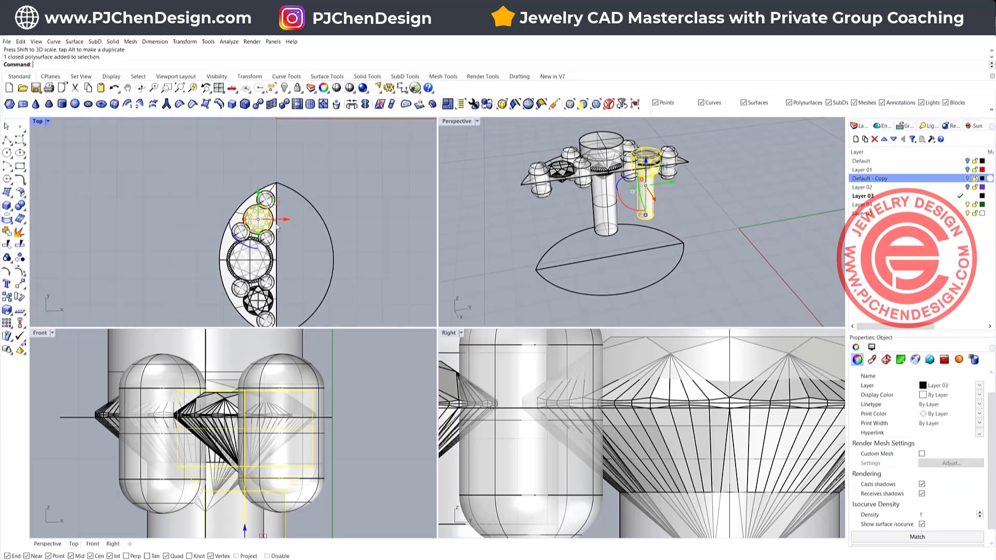
left_click(21, 284)
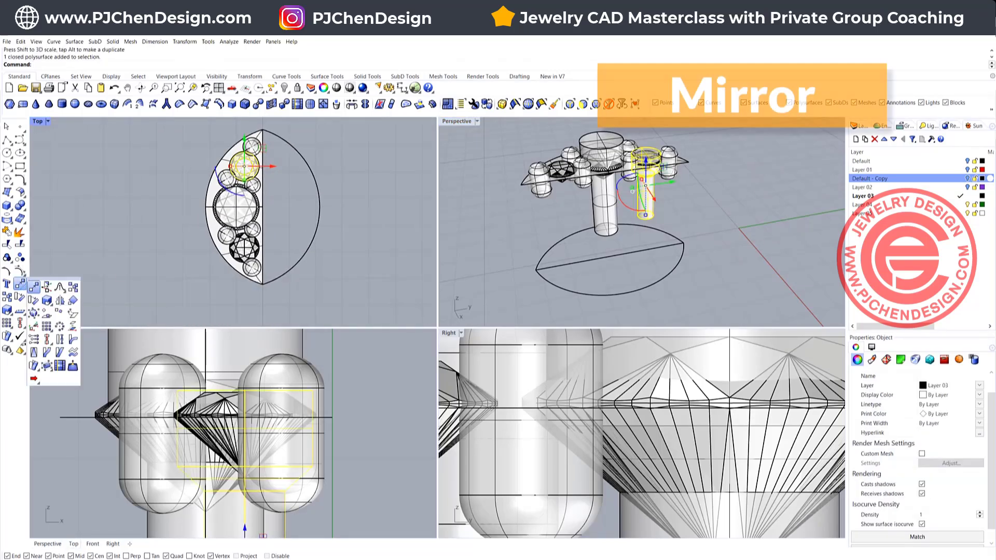
left_click(264, 207)
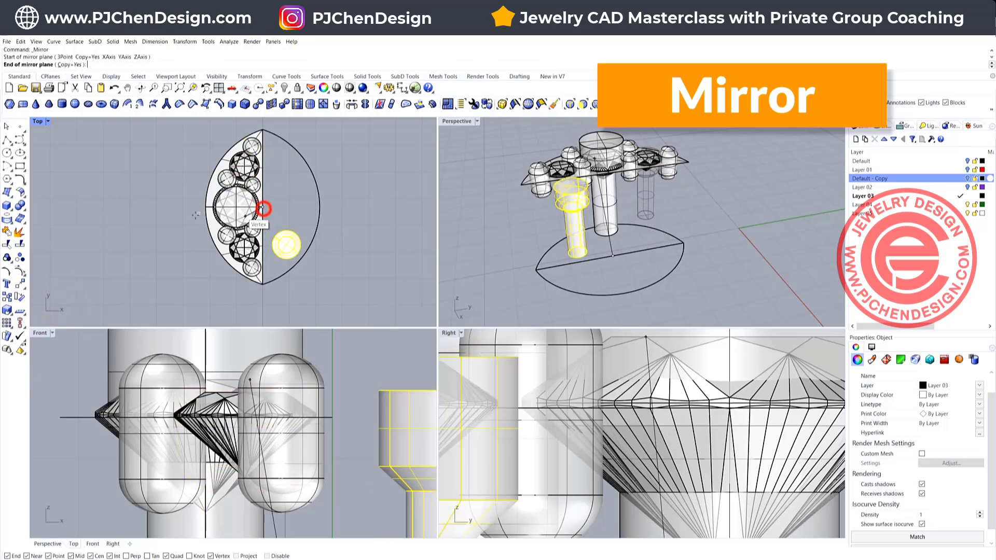
left_click(171, 210)
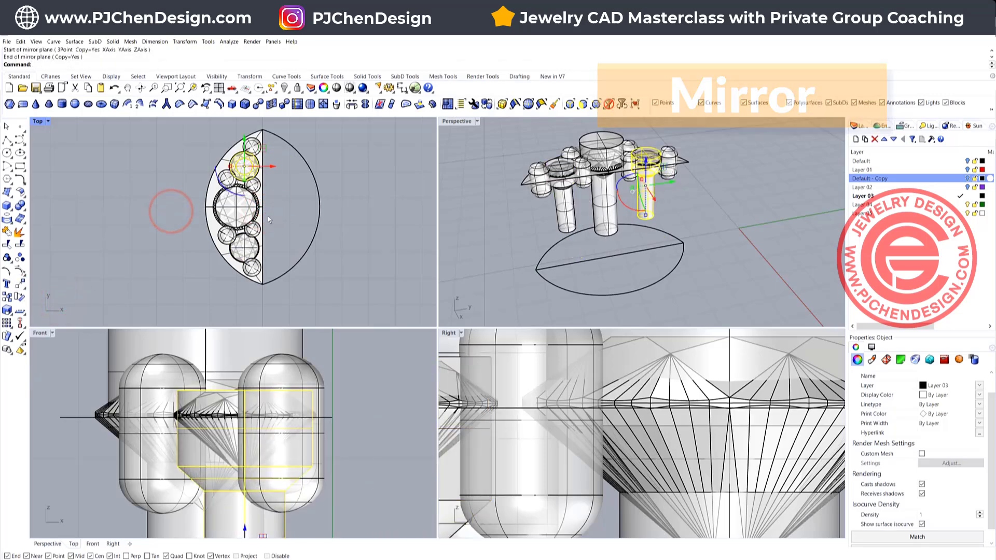
left_click(360, 250)
scroll(617, 202, "down", 3)
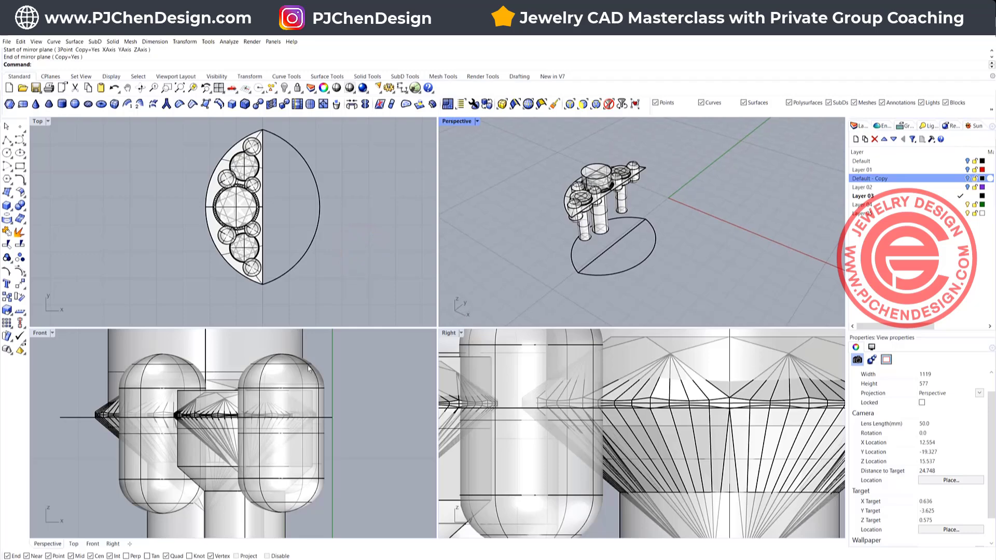
Step: Rotate the half-drop surface with its diamonds, prongs and cutters slightly around the inner edge in the Front view, lowering the outer side
scroll(326, 428, "down", 5)
right_click_drag(254, 382, 233, 387)
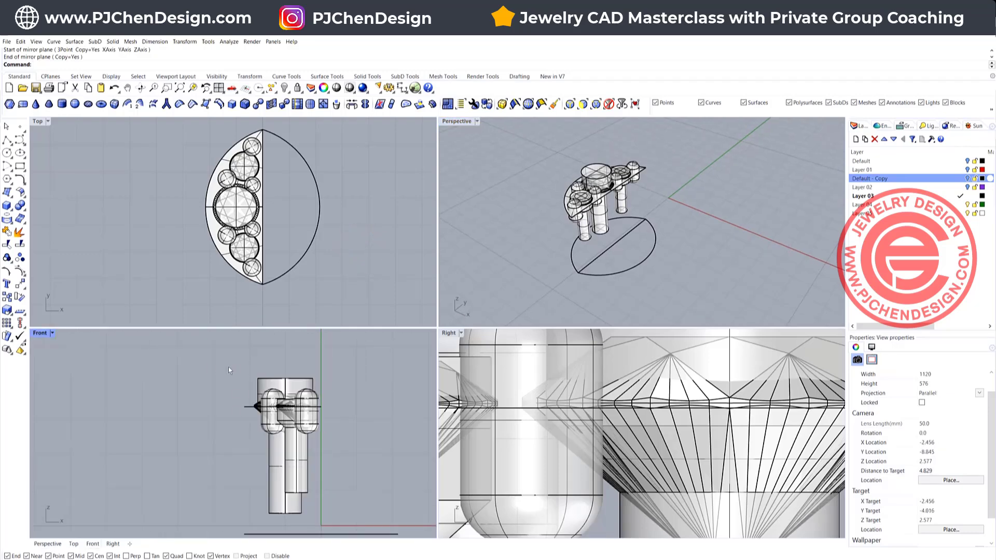
left_click_drag(368, 439, 218, 366)
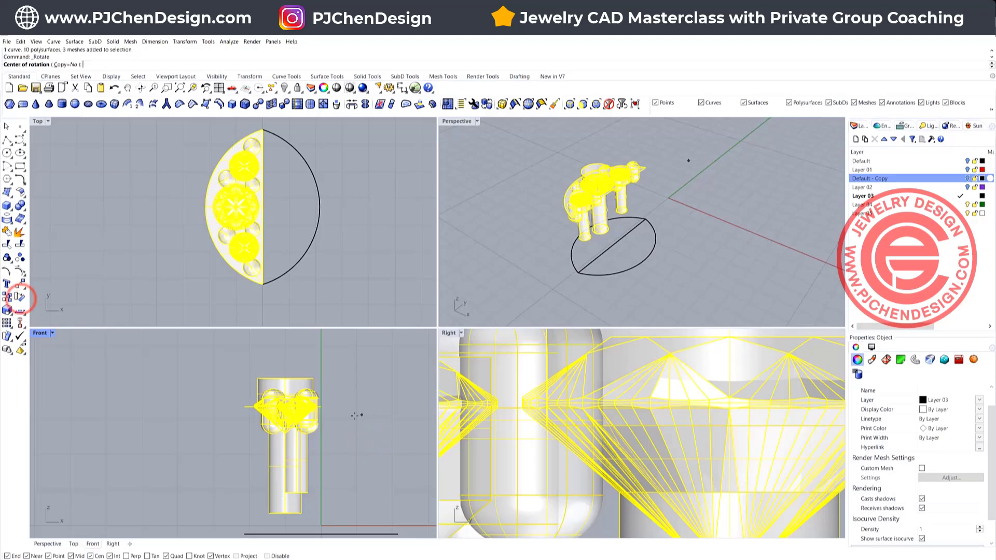
left_click(321, 407)
left_click(166, 407)
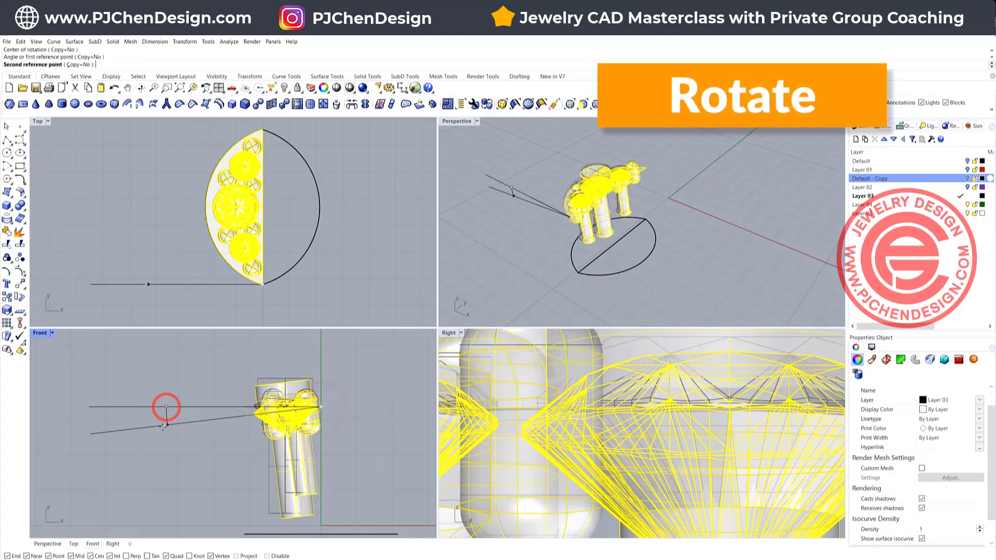
left_click(162, 436)
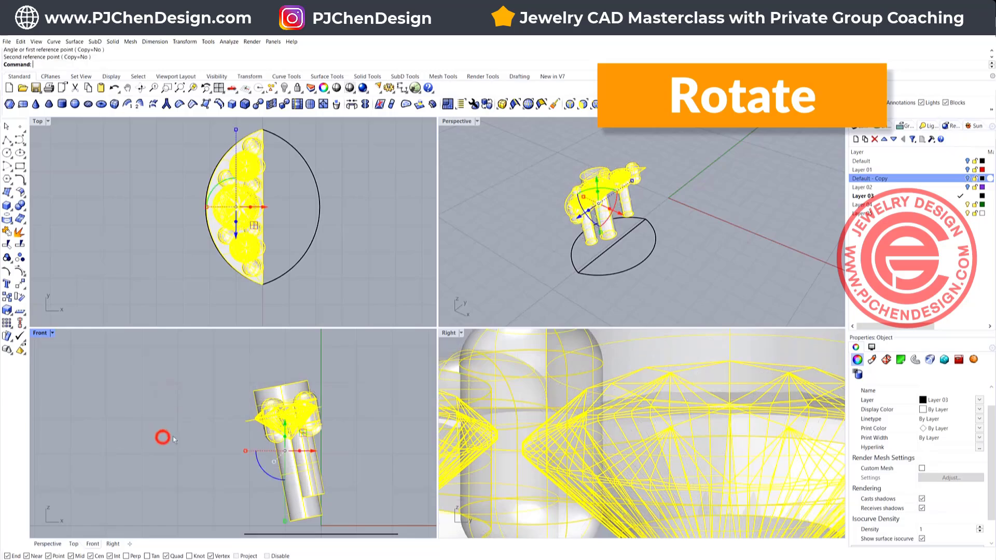
left_click(367, 306)
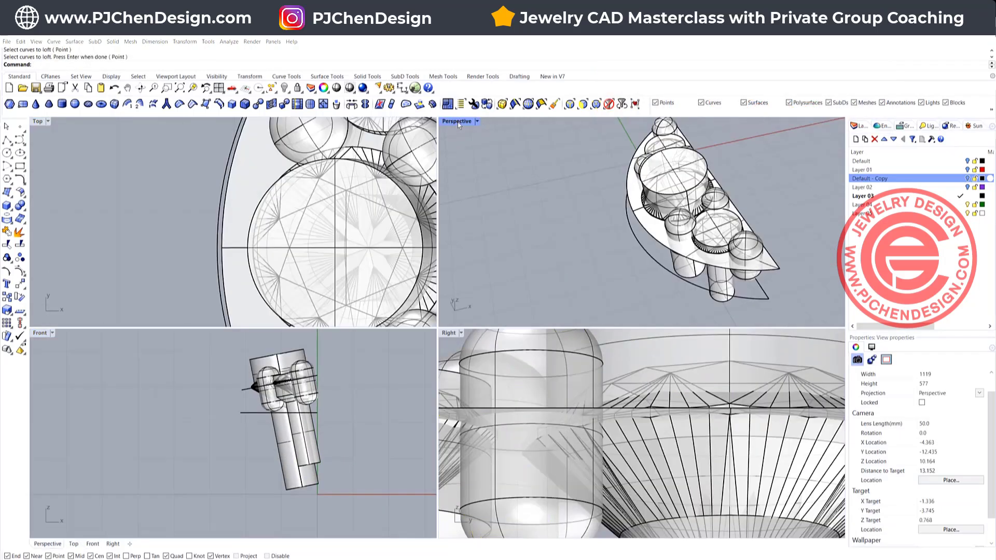
Step: Duplicate the curved and straight border edges of the tilted half-drop surface with DupEdge in a maximized Perspective view
double_click(458, 122)
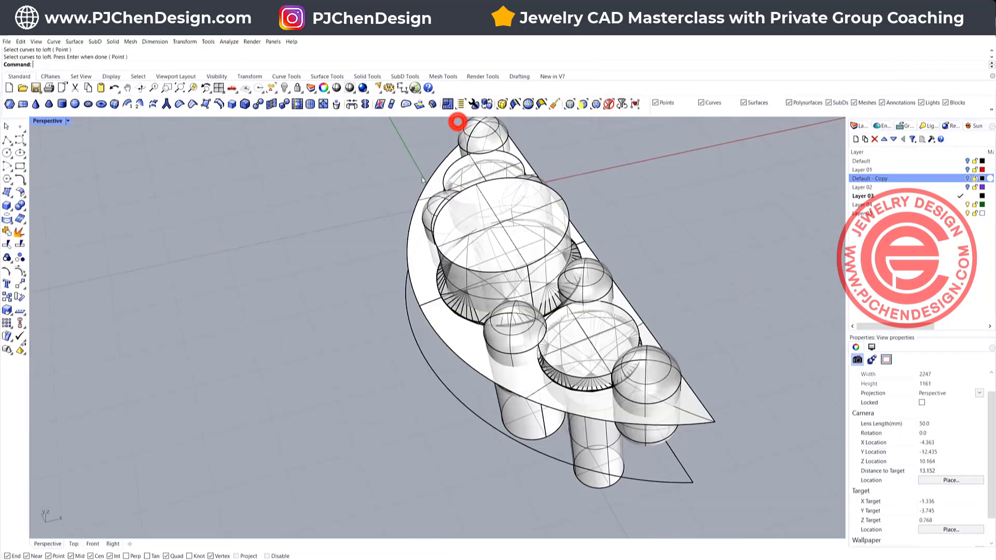
right_click_drag(467, 378, 458, 330)
scroll(413, 273, "up", 2)
right_click_drag(413, 273, 421, 282)
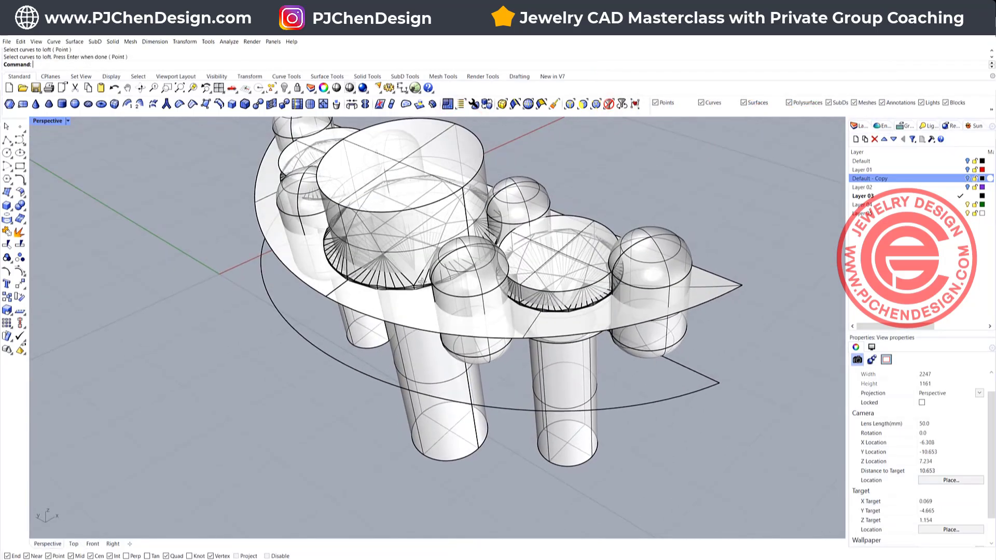
type("DupEdge")
key("Return")
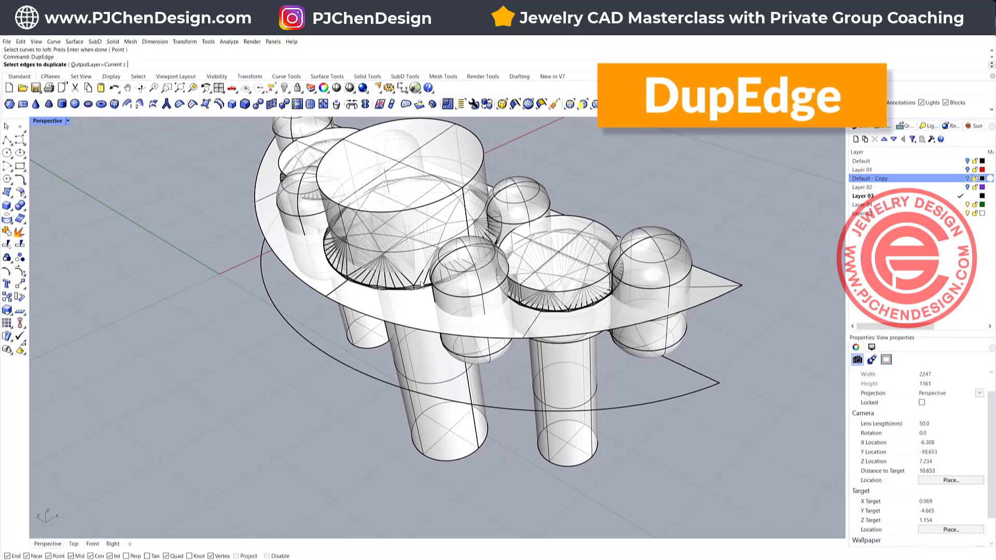
left_click(326, 298)
left_click(318, 295)
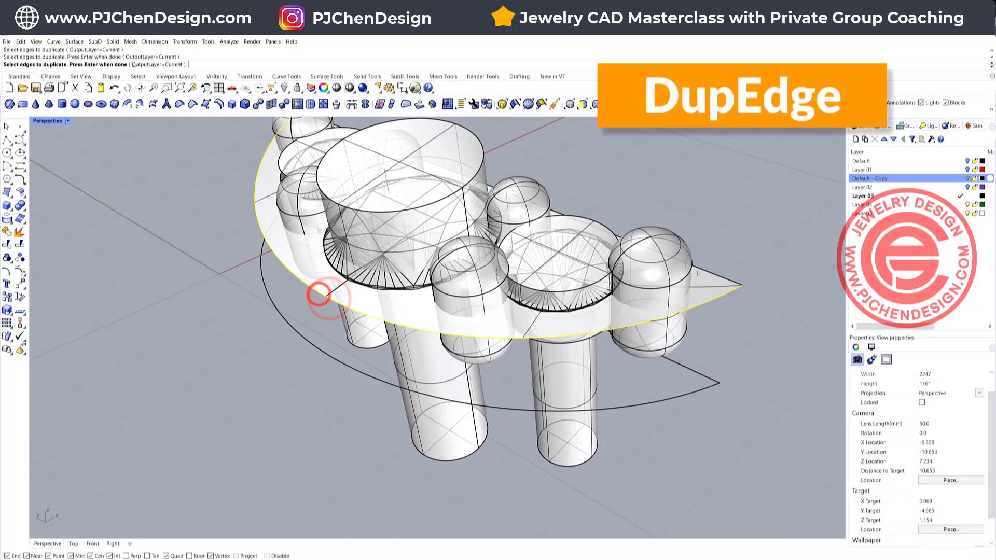
right_click(726, 279)
right_click_drag(727, 279, 510, 225)
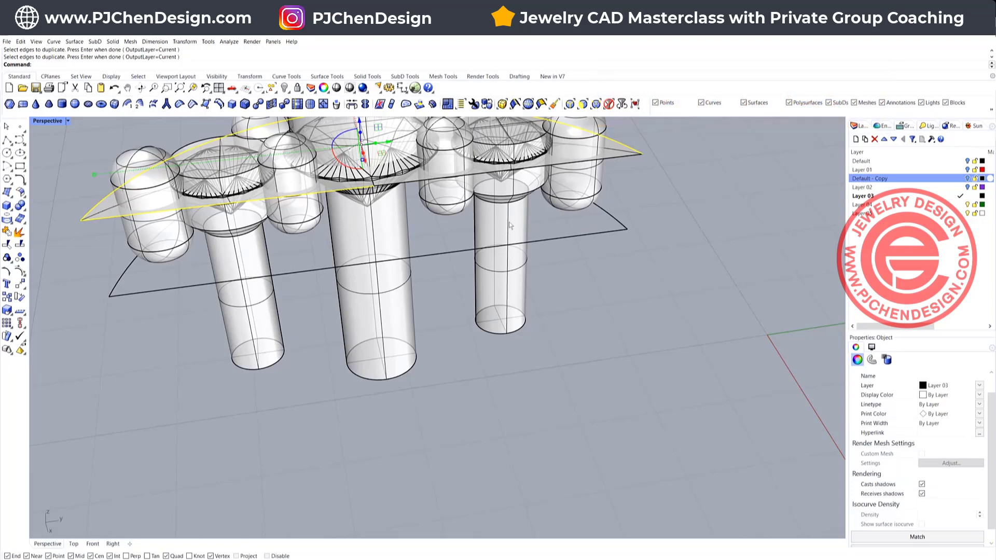
Step: Join the four duplicated edge curves of the tilted surface into one closed outline
right_click(653, 211)
left_click(634, 155)
right_click(634, 157)
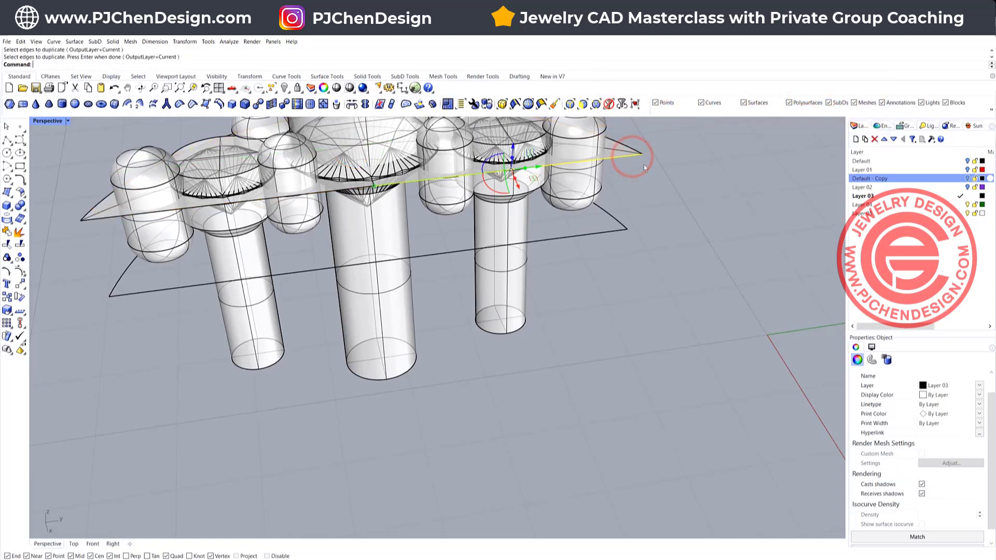
left_click(634, 149)
left_click(687, 170)
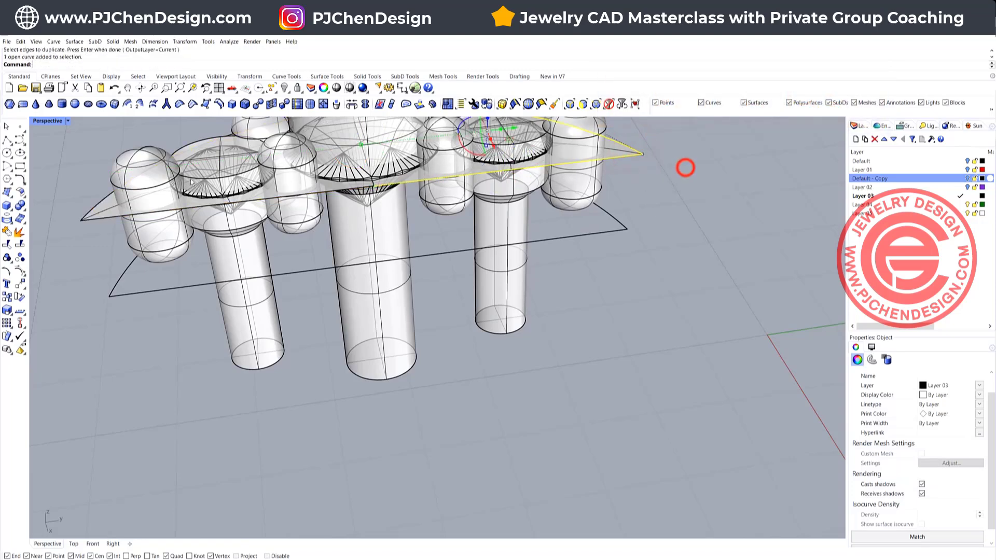
left_click(98, 215)
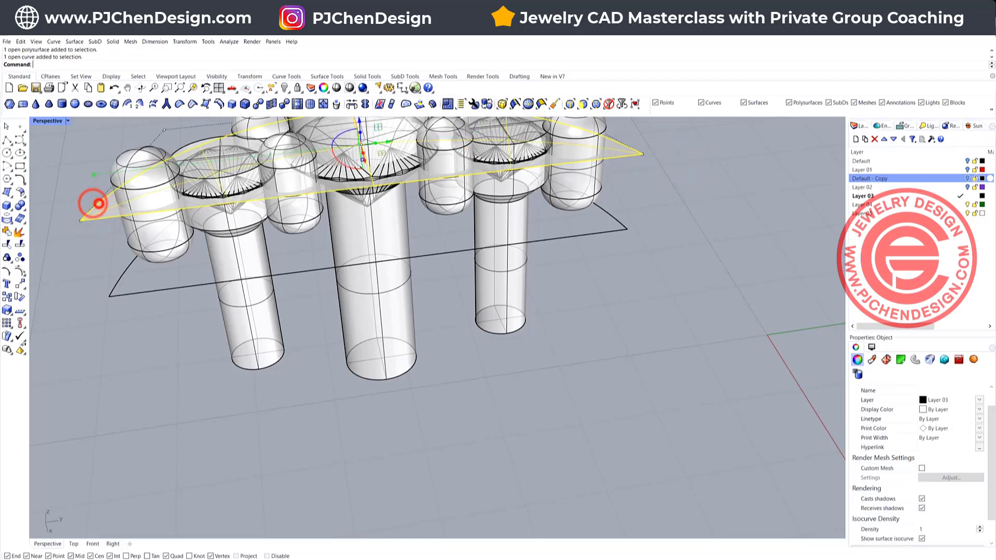
left_click(104, 215)
left_click(109, 208)
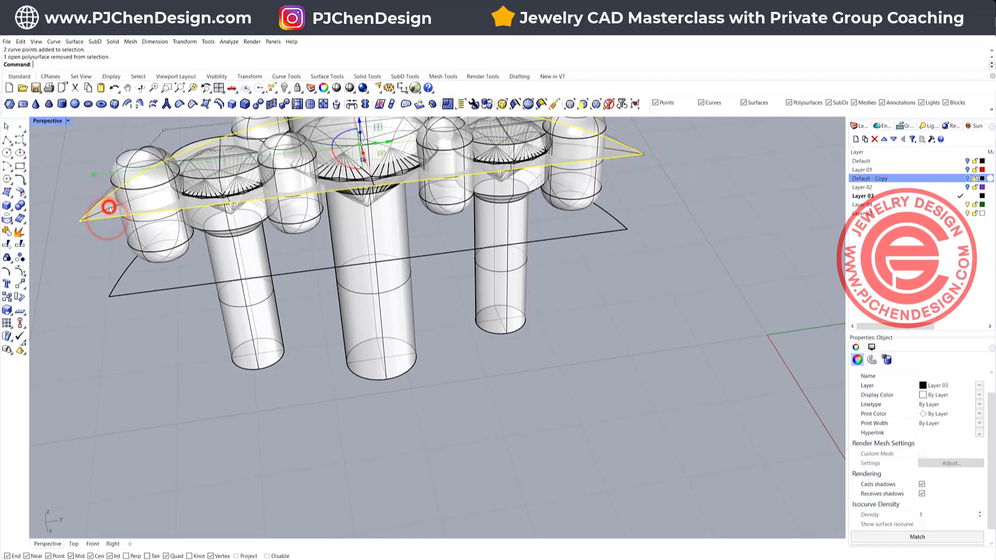
left_click(7, 228)
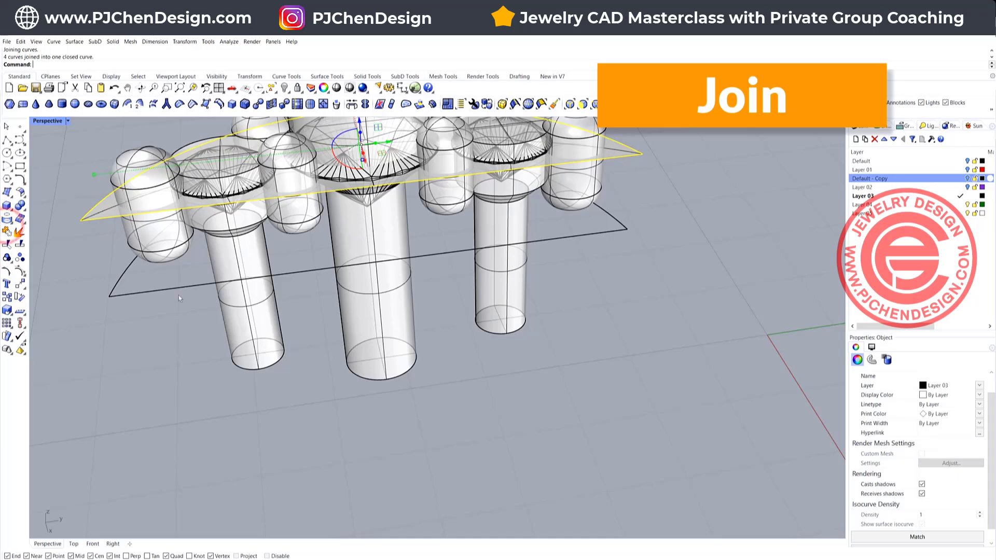
Step: Try to loft between the tilted surface's closed outline and the half-drop base curve below it
left_click(262, 356)
right_click_drag(262, 356, 493, 344)
left_click(499, 343)
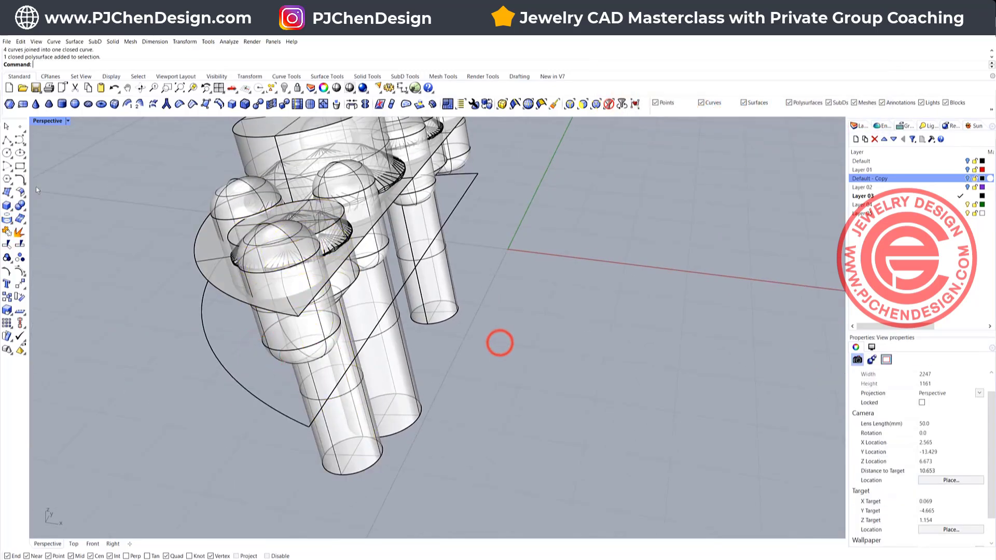
left_click(7, 192)
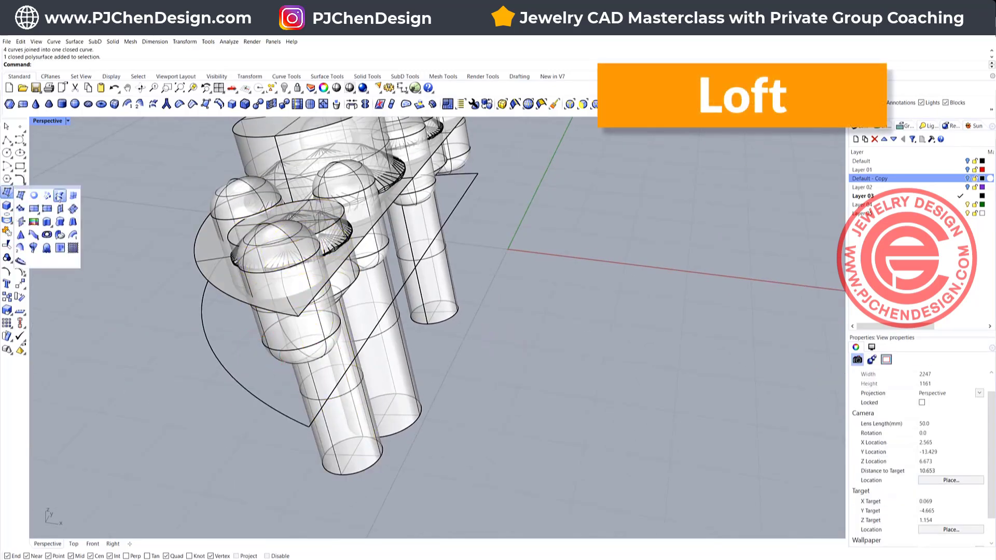
left_click(58, 198)
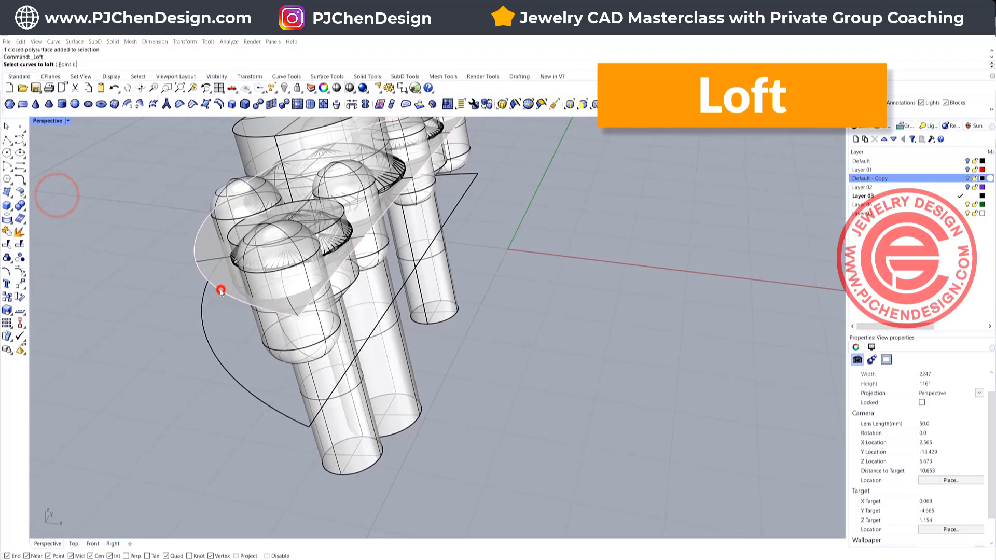
left_click(228, 291)
left_click(247, 319)
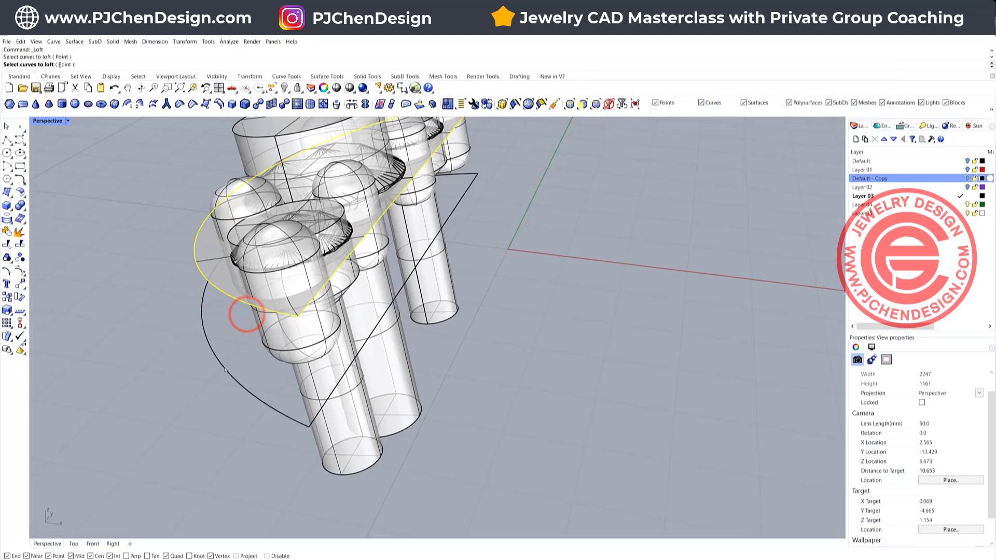
left_click(224, 367)
key("Return")
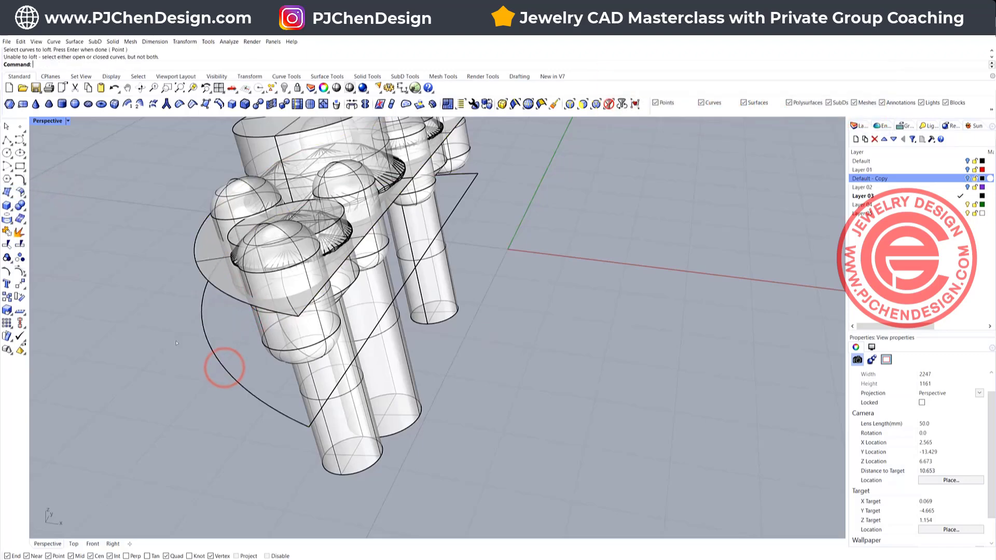
Step: Join the arc and straight line of the half-drop base into one closed curve
left_click(297, 417)
left_click(301, 415)
left_click(7, 231)
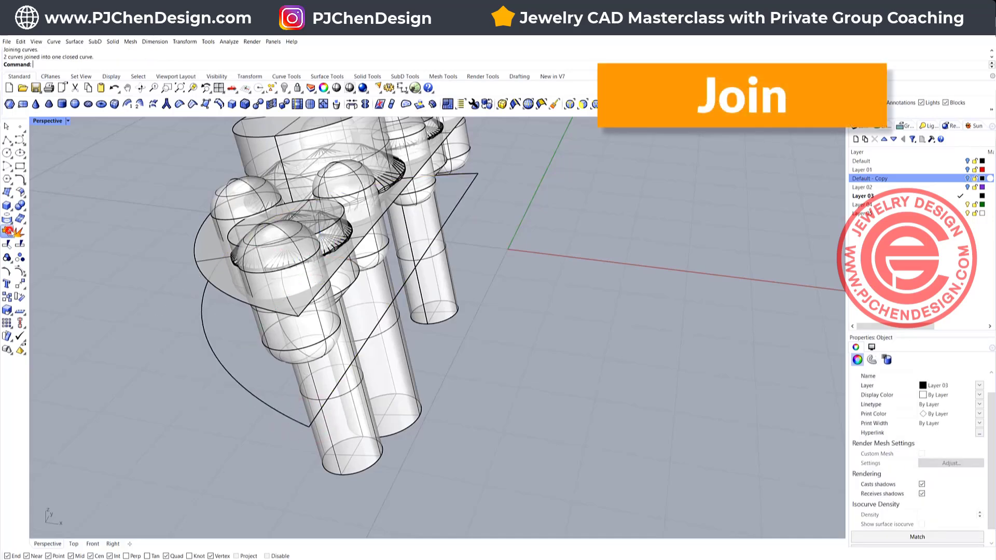
left_click(73, 254)
Step: Loft a wall between the tilted surface's closed outline and the closed base curve, keeping the default seam points
left_click(20, 192)
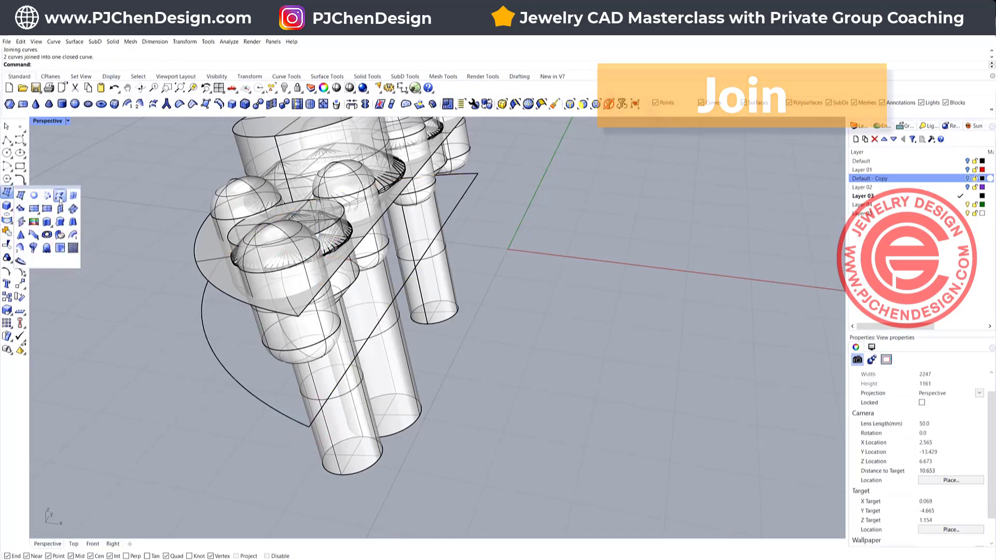
left_click(237, 302)
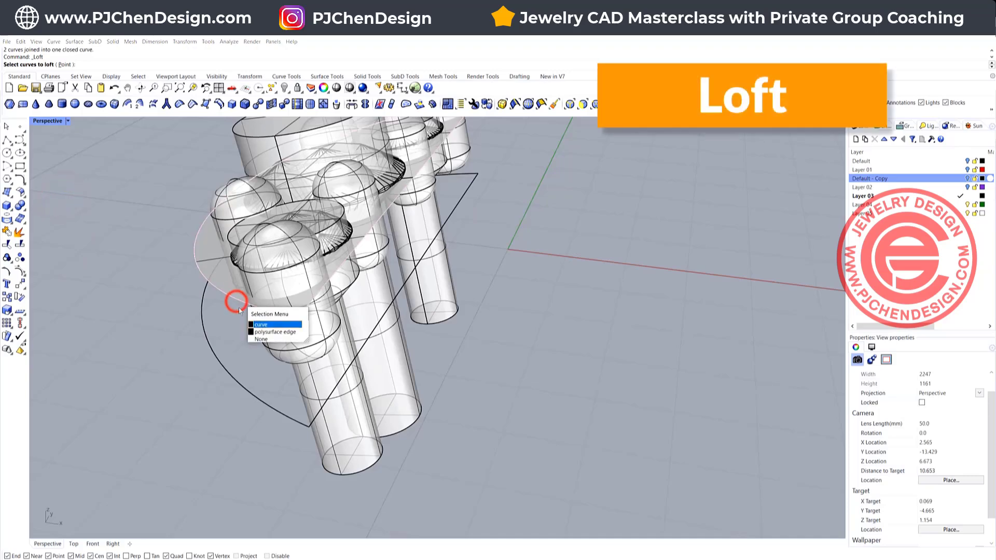
left_click(259, 325)
left_click(207, 344)
key("Return")
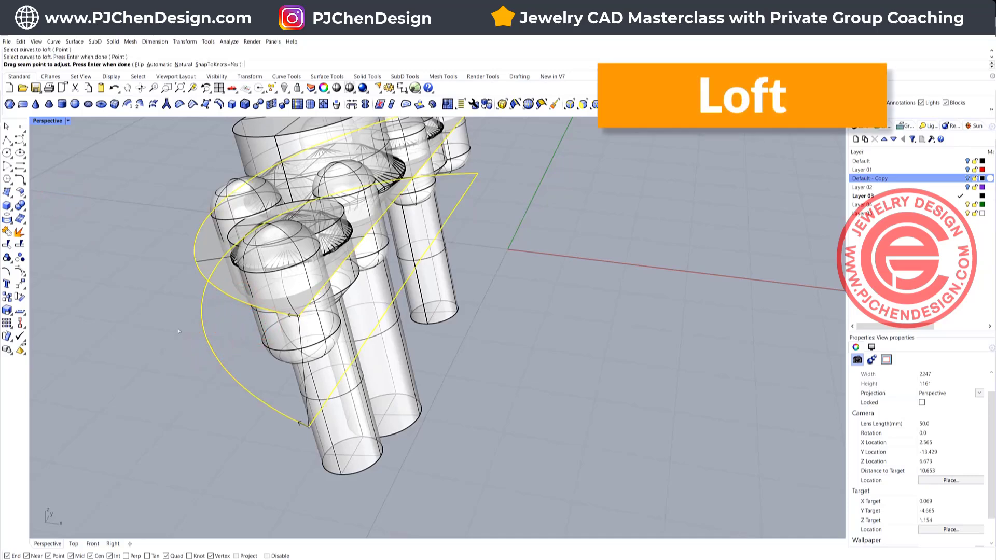
key("Return")
key("Return")
Step: Join the lofted side wall with the tilted top surface
scroll(497, 283, "down", 6)
right_click_drag(509, 320, 596, 196)
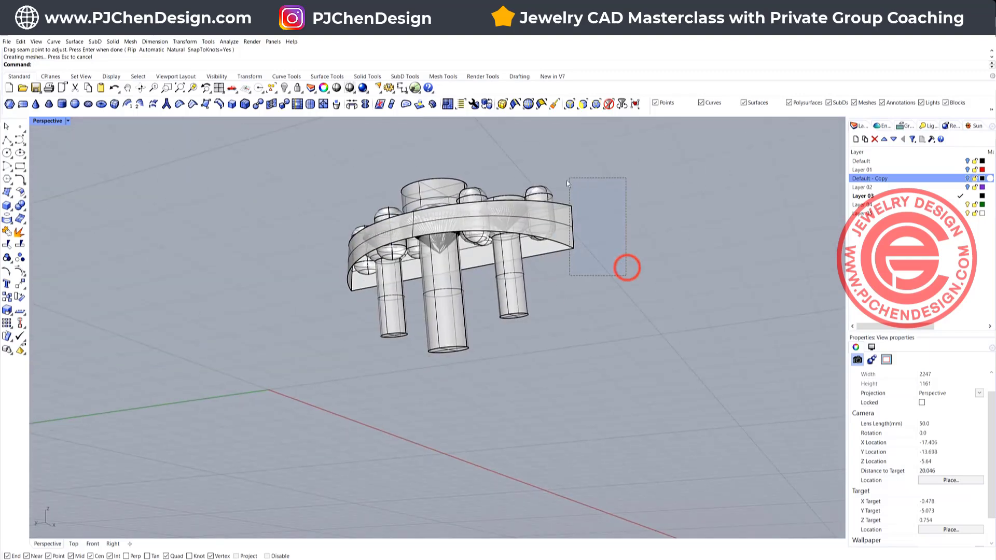
left_click_drag(567, 181, 565, 180)
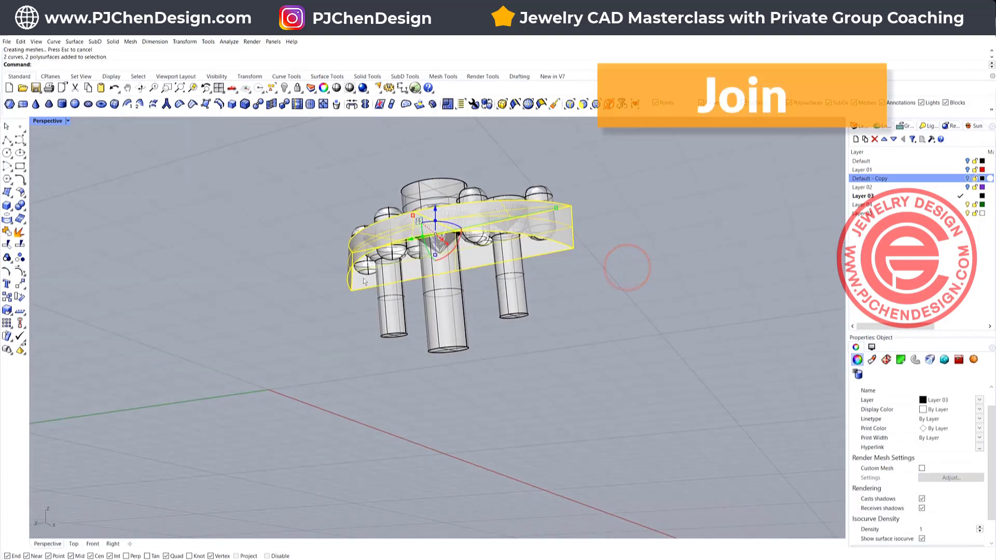
left_click(7, 231)
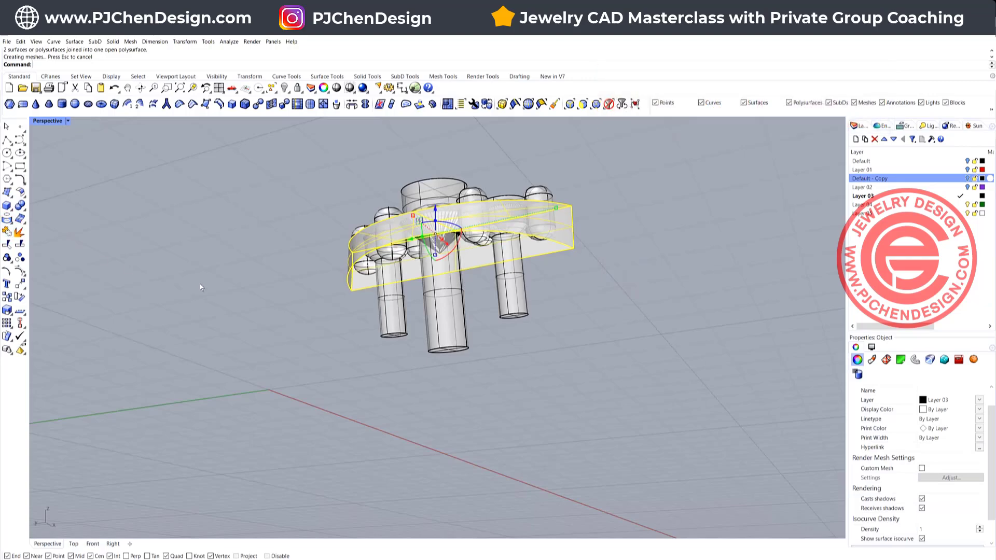
Step: Cap the open underside of the joined half-drop setting to make it a closed solid
type("Cap")
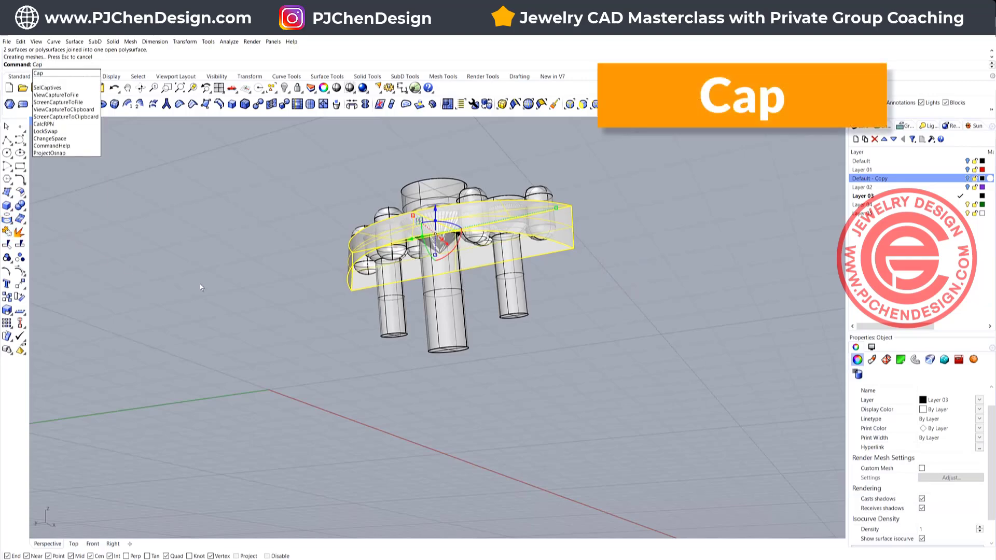
key("Return")
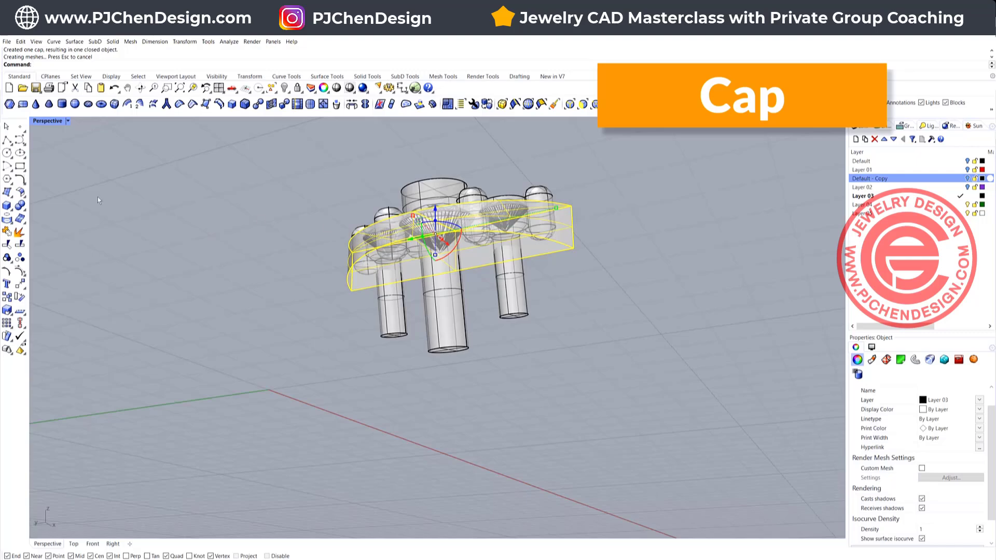
left_click(21, 206)
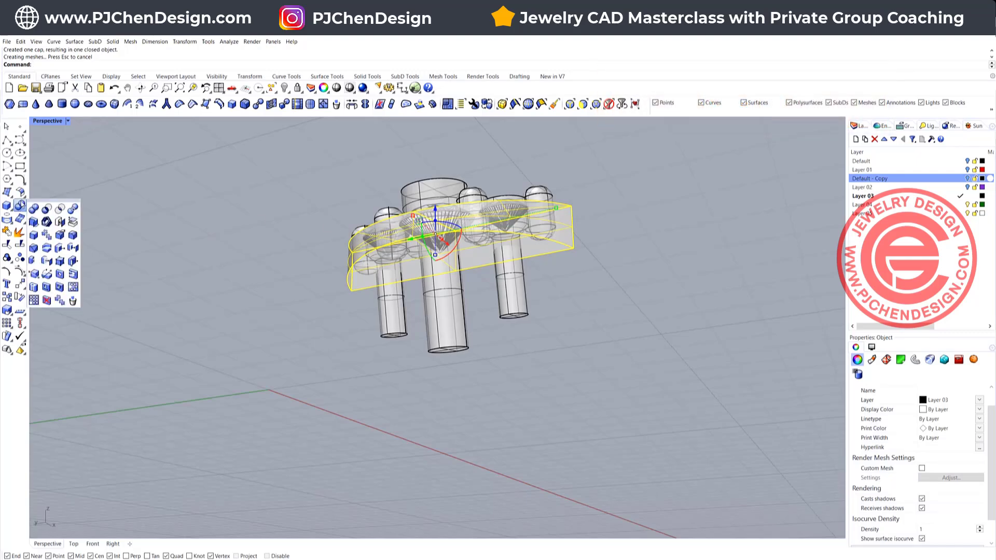
left_click(60, 223)
left_click(267, 245)
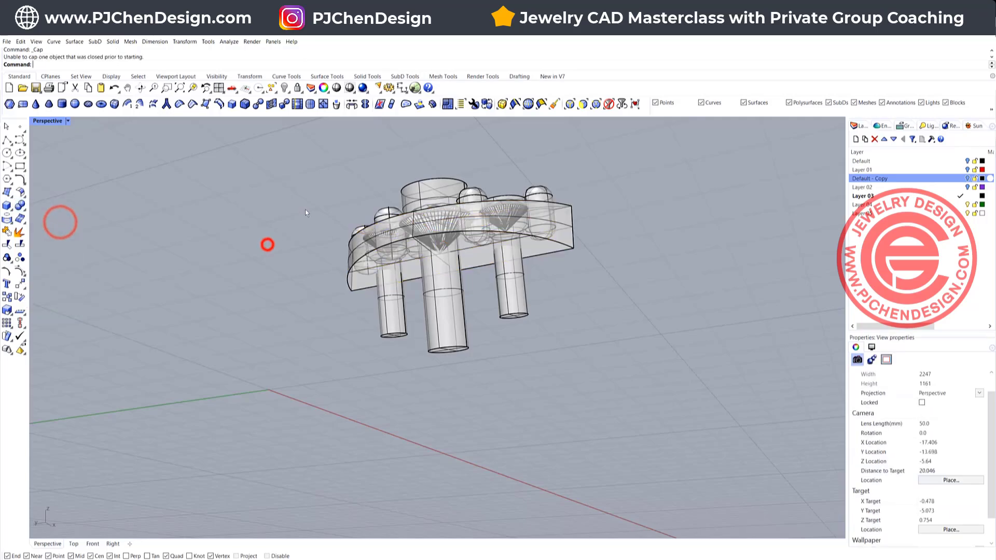
Step: Subtract the three revolved stone cutters from the half-drop setting with Boolean Difference, deleting the cutters
right_click_drag(305, 209, 208, 233)
scroll(493, 243, "up", 3)
scroll(497, 316, "down", 8)
right_click_drag(649, 316, 407, 283)
scroll(429, 302, "up", 3)
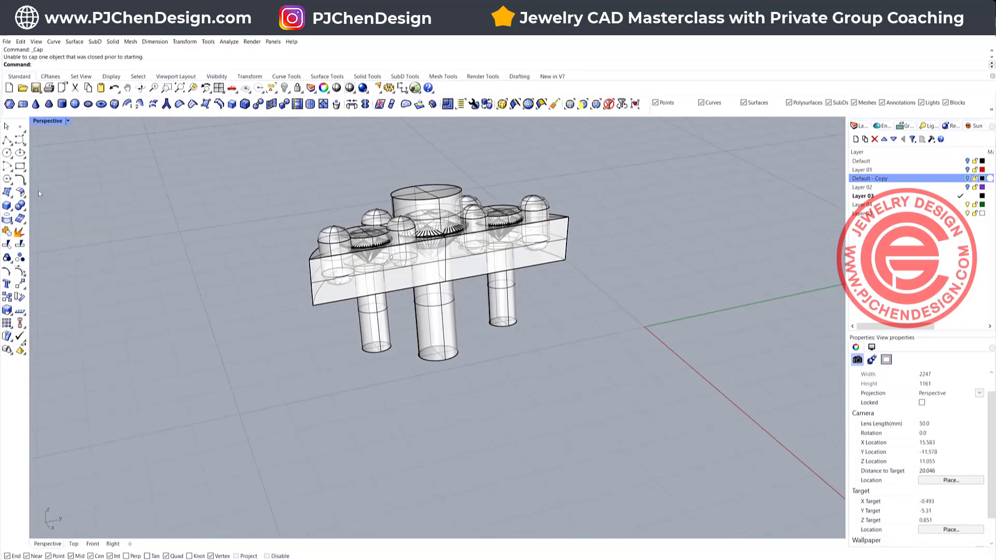
left_click(20, 206)
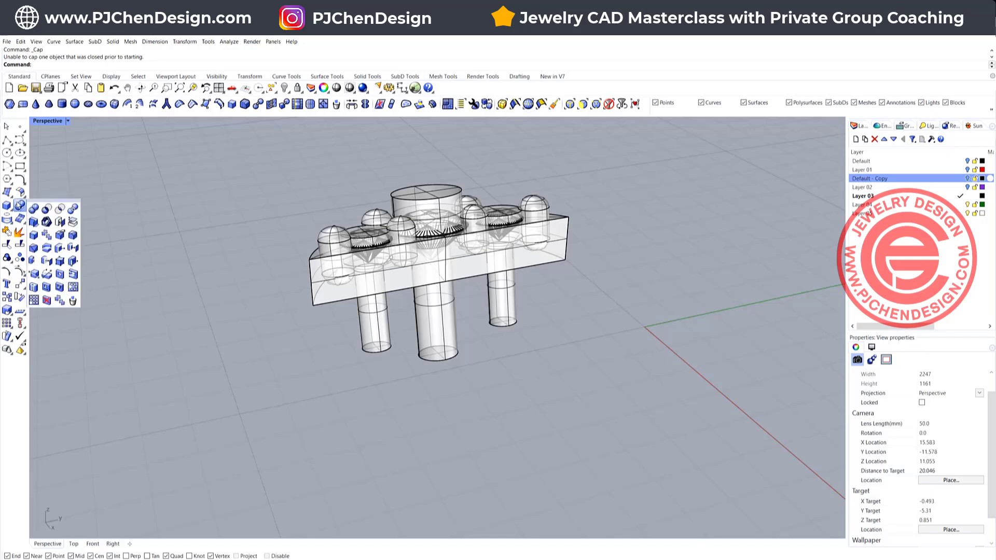
left_click(45, 209)
left_click(336, 297)
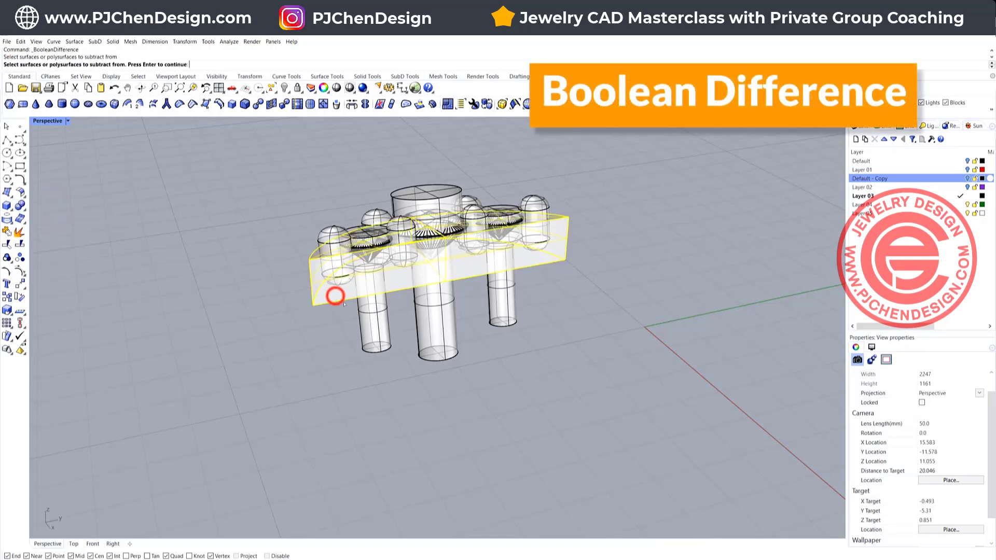
key("Return")
left_click(374, 323)
left_click(449, 329)
left_click(505, 315)
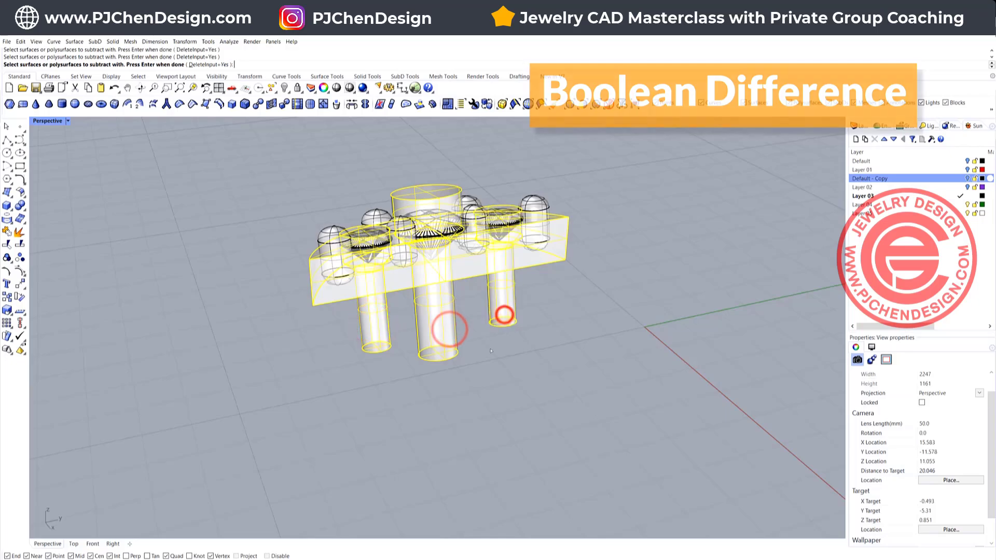
key("Return")
Step: Mirror the entire half-drop with its stones and prongs across its straight vertical edge to complete the pointed oval
right_click_drag(489, 348, 456, 397)
right_click_drag(493, 290, 355, 343)
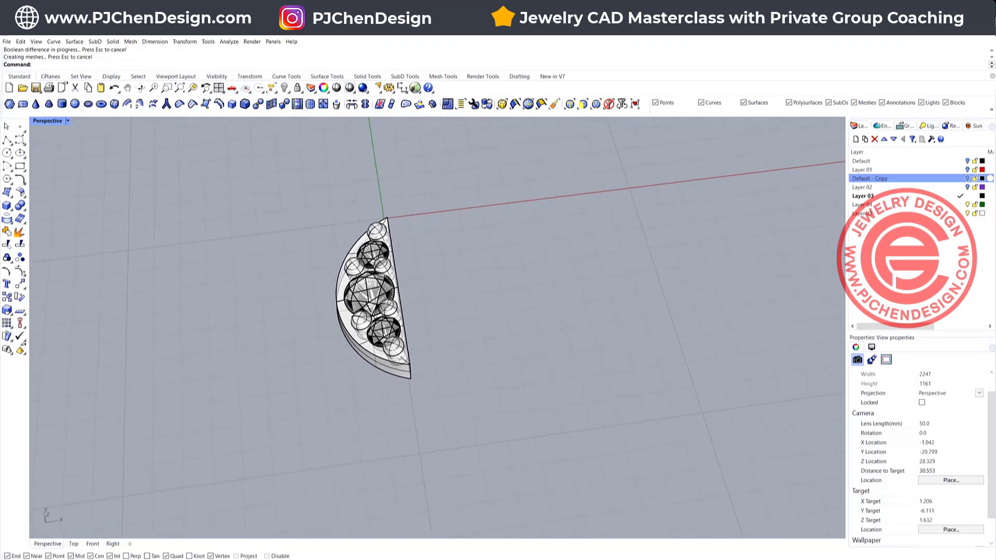
double_click(51, 120)
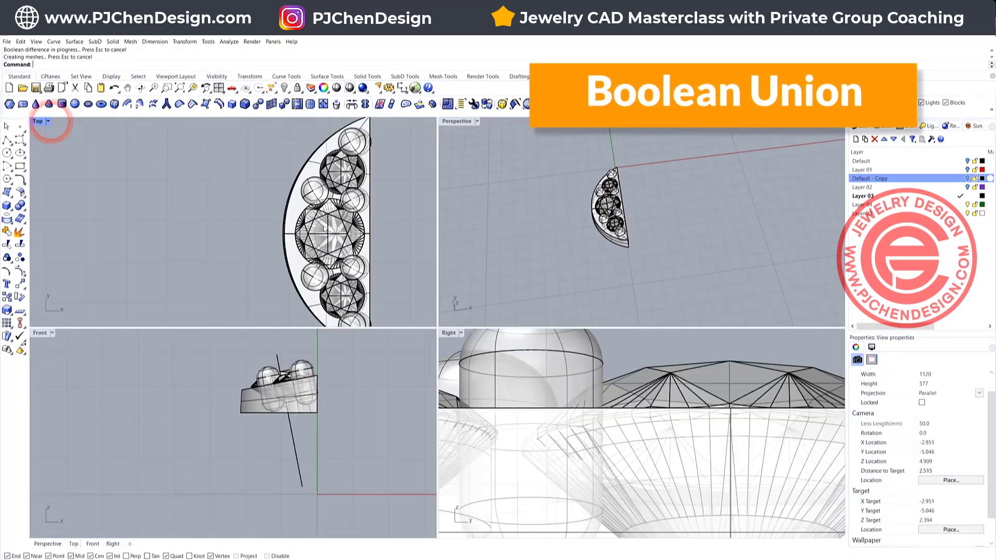
key("ctrl+a")
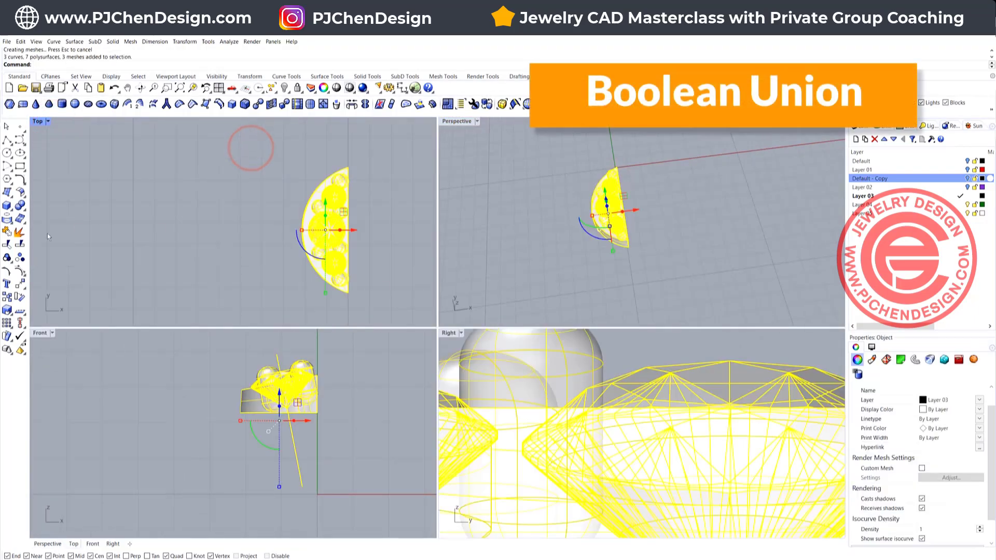
left_click(20, 271)
left_click(58, 299)
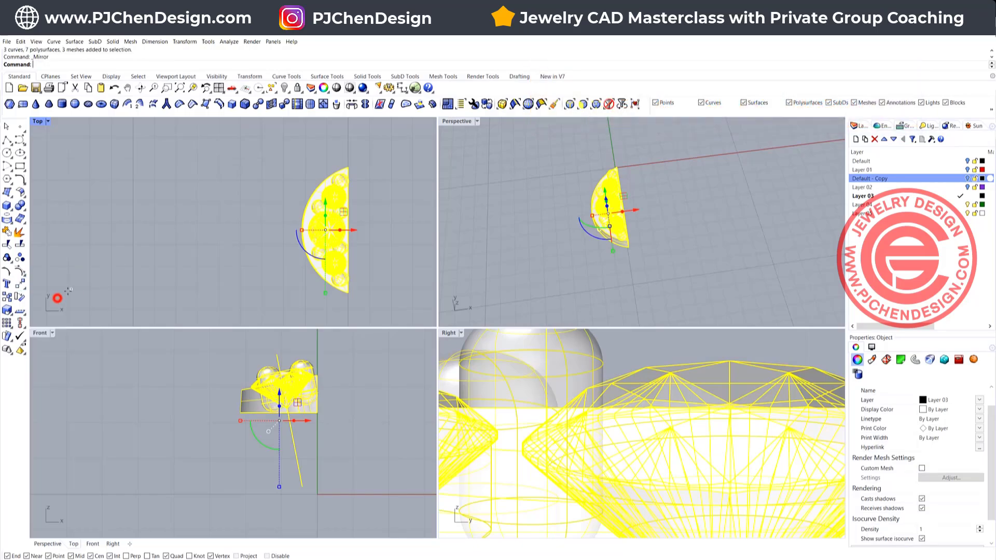
left_click(349, 163)
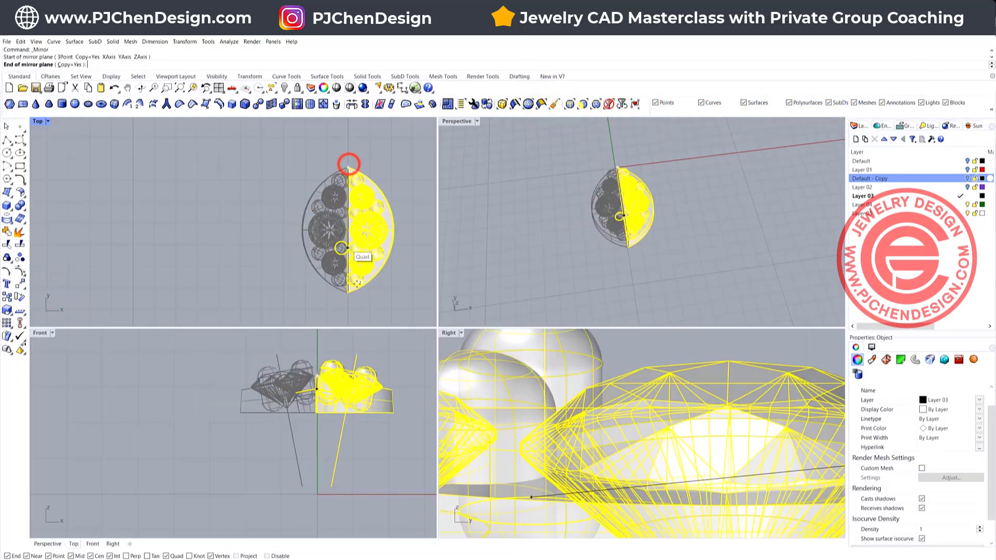
left_click(365, 326)
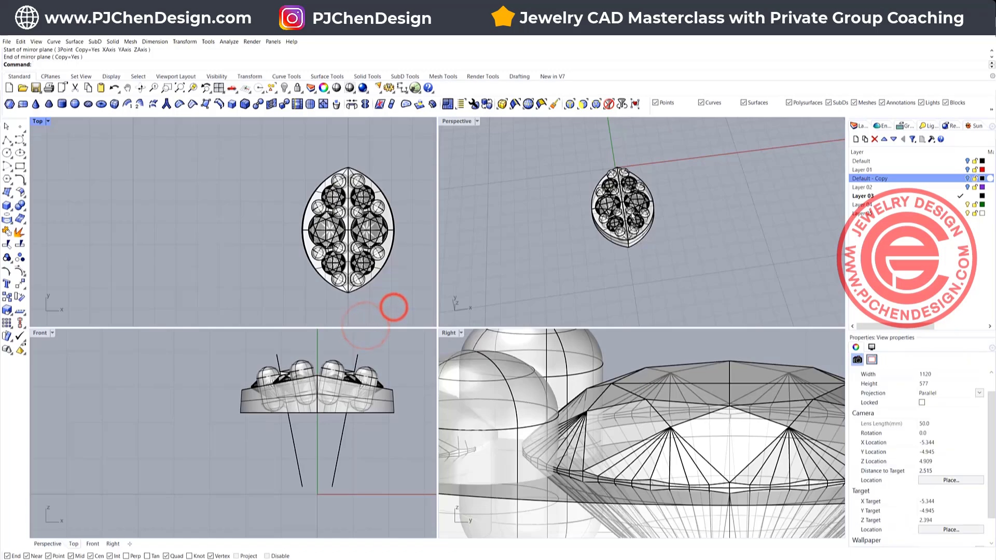
Step: Group both halves of the drop, including the settings, stones, prongs and curves
scroll(541, 159, "up", 10)
scroll(541, 159, "down", 10)
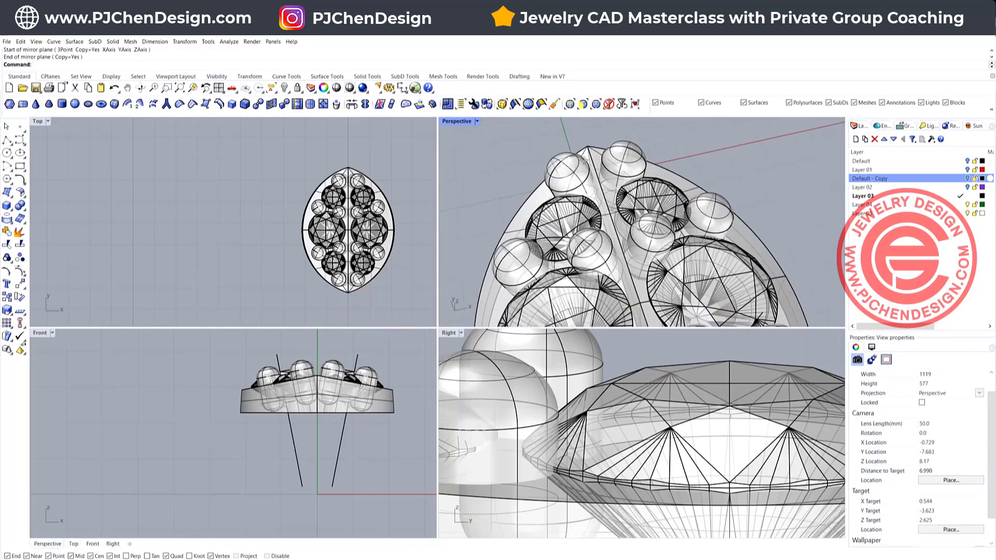
key("ctrl+a")
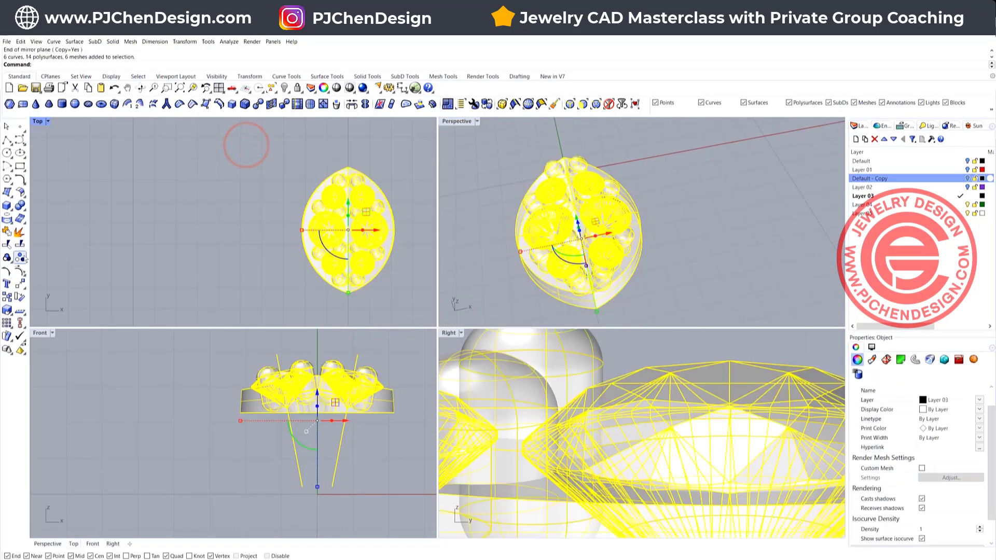
left_click(6, 258)
scroll(180, 204, "down", 3)
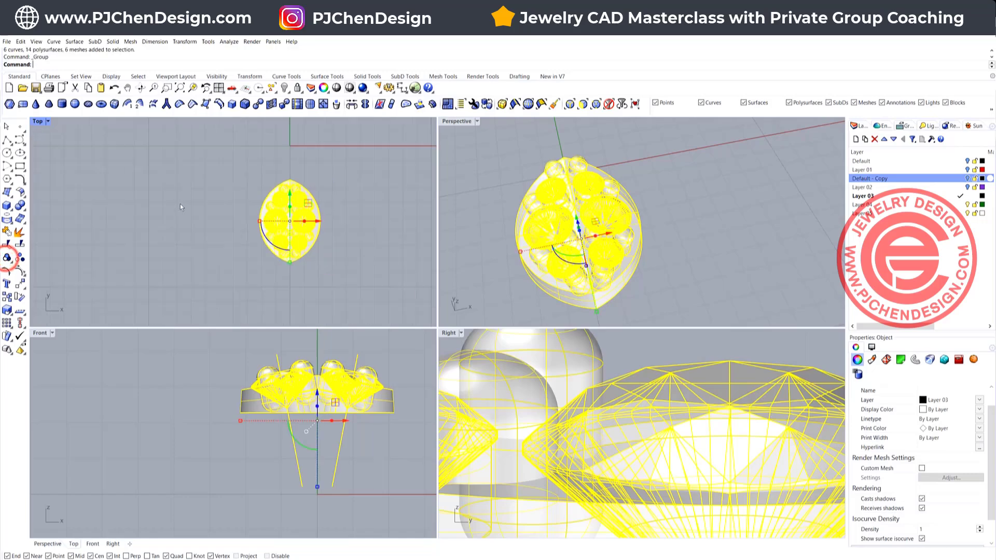
Step: Show the hidden three-stone cluster again and clear the selection
left_click(271, 88)
left_click(276, 100)
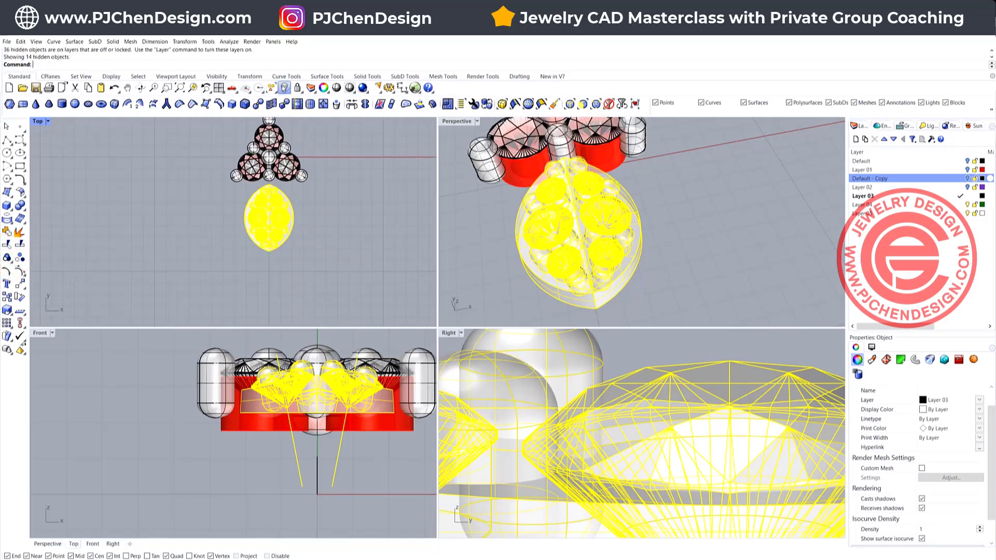
left_click(349, 207)
scroll(349, 207, "up", 4)
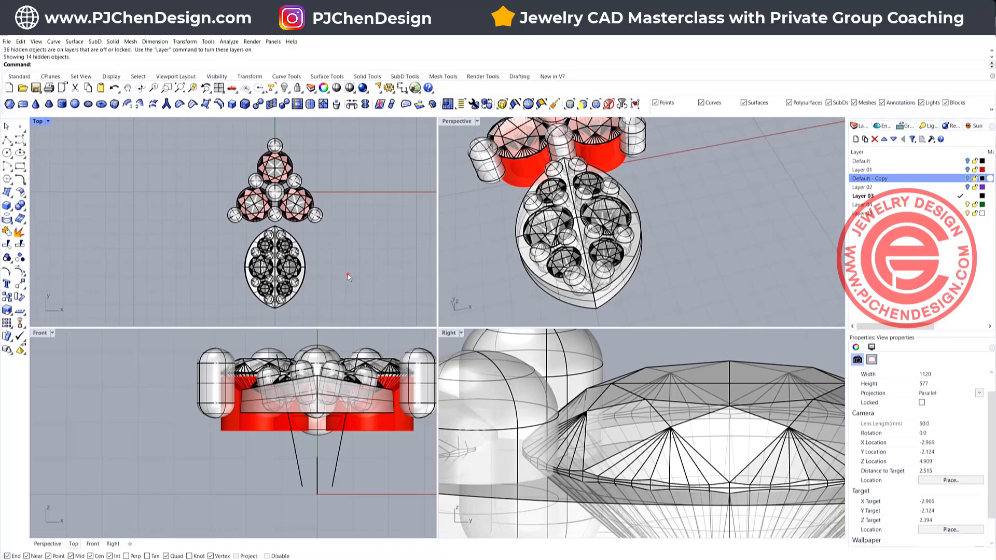
Step: Move the grouped drop slightly along the Y axis so its tip meets the three-stone cluster's lower centre prong
left_click_drag(348, 274, 214, 259)
scroll(275, 240, "up", 2)
left_click_drag(276, 239, 281, 228)
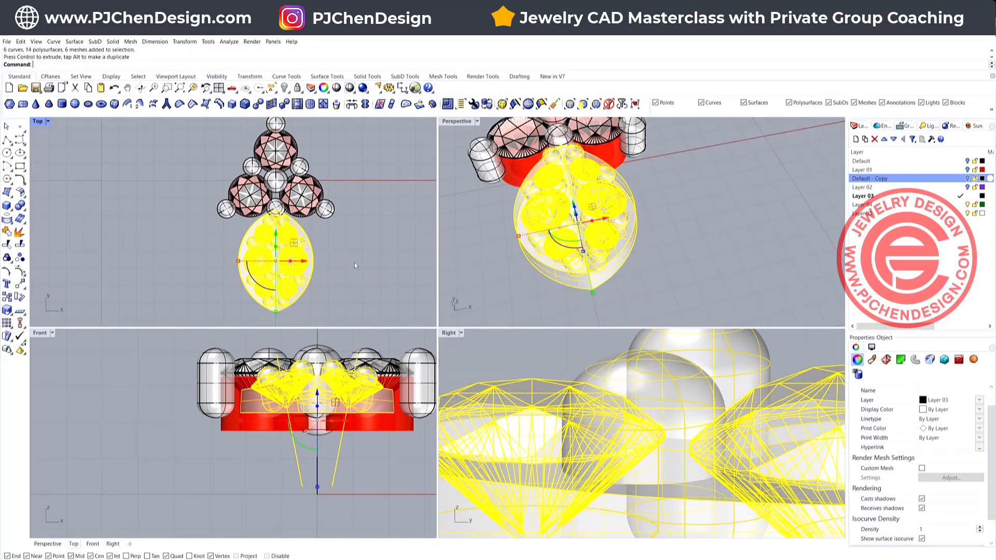
left_click(354, 263)
right_click_drag(596, 223, 558, 202)
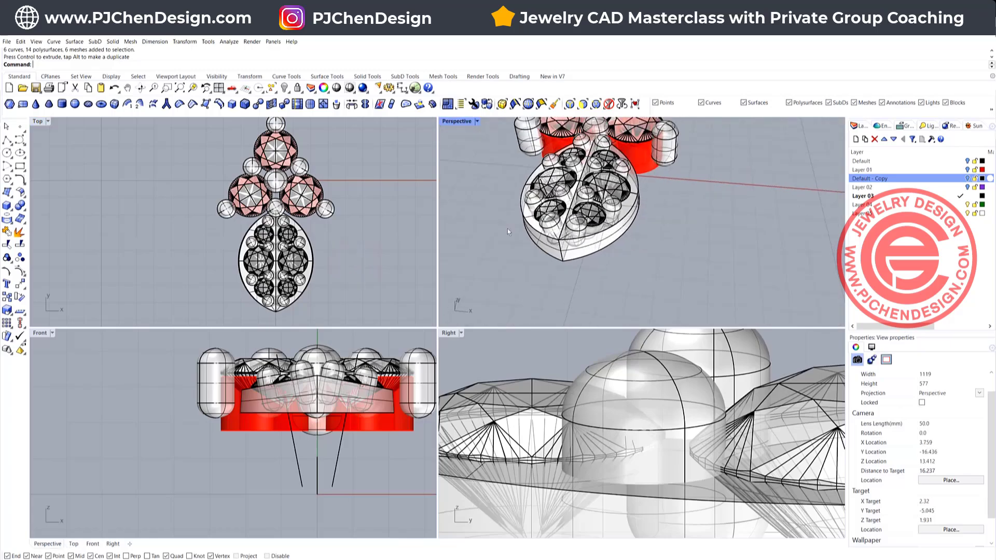
Step: Polar-array the grouped drop around the origin with 3 items over 360 degrees
left_click(308, 255)
scroll(82, 265, "down", 1)
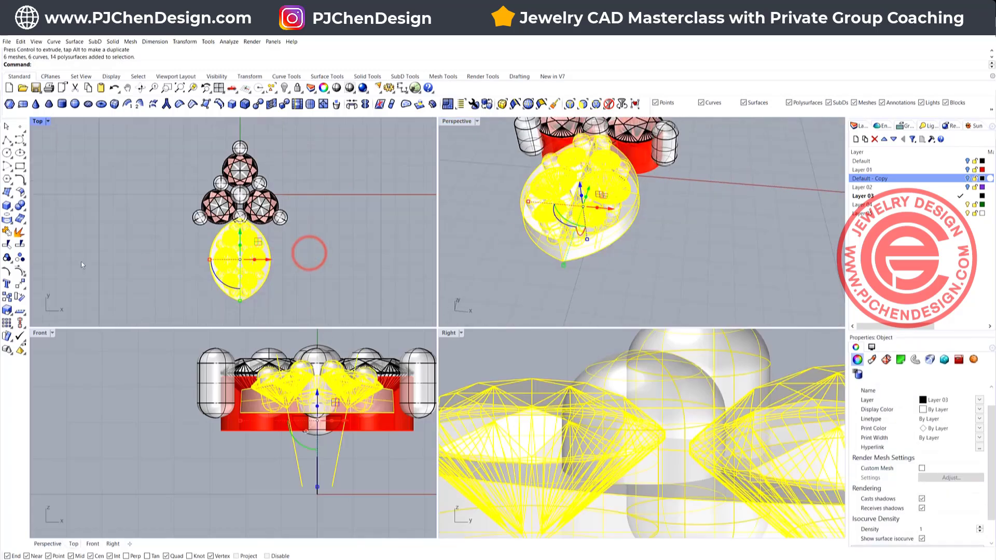
left_click(7, 323)
left_click(33, 325)
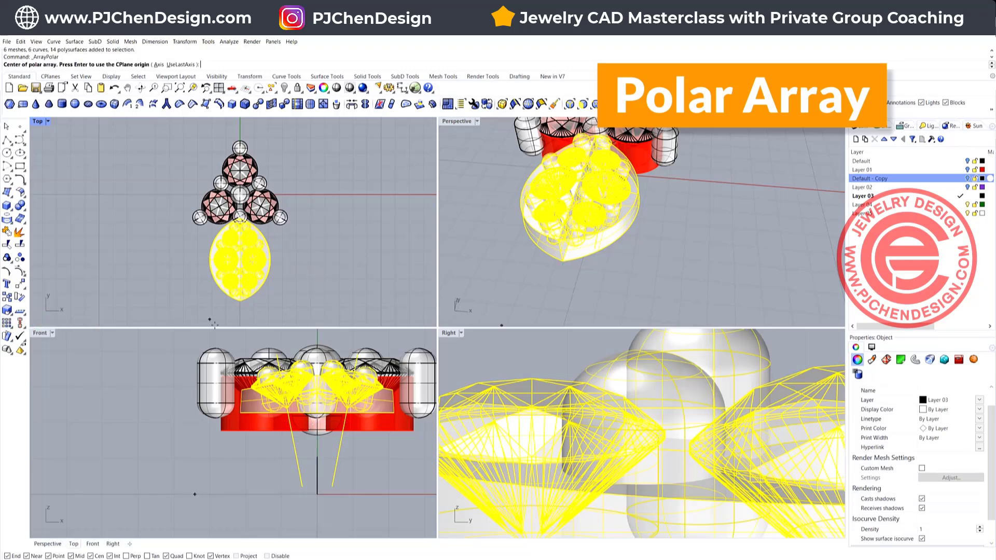
scroll(337, 446, "down", 3)
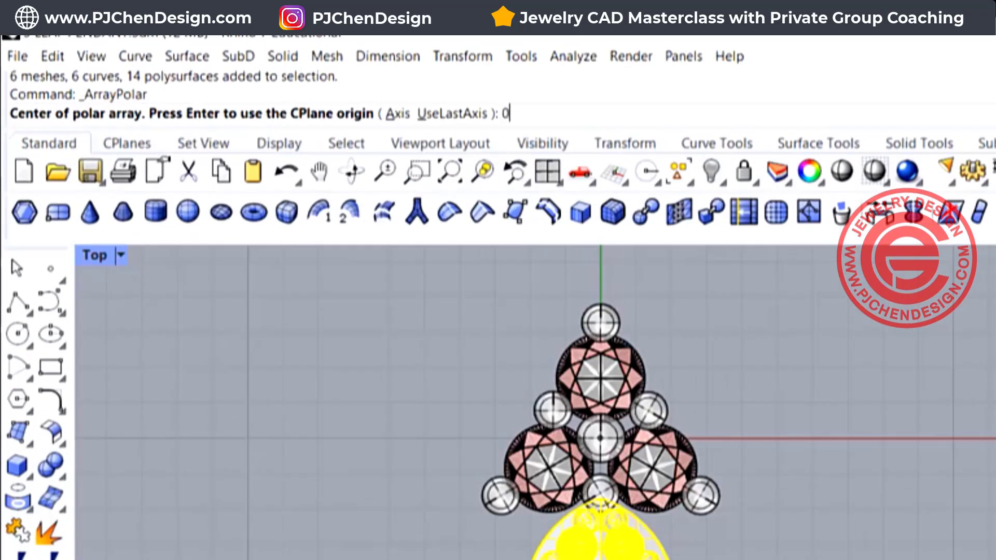
type("0")
key("Return")
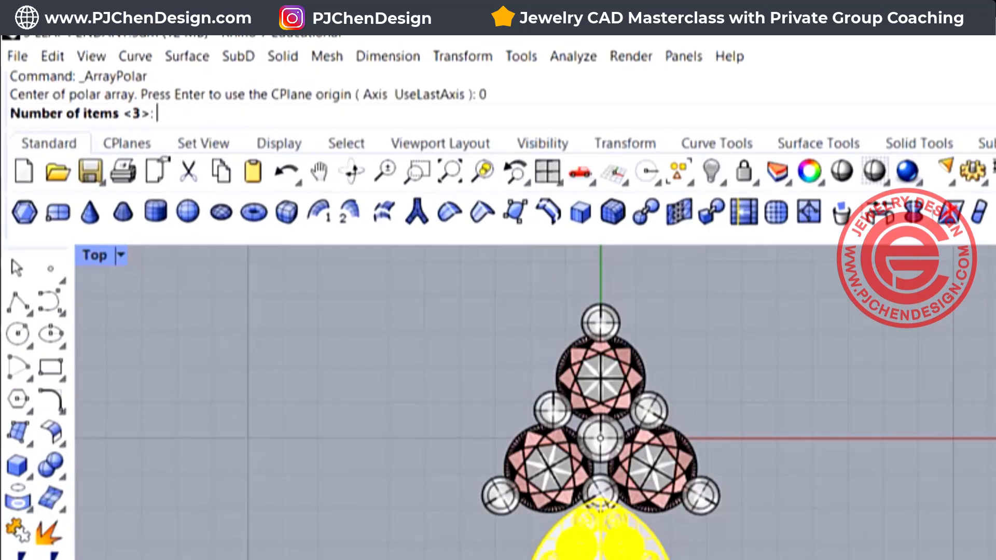
key("Return")
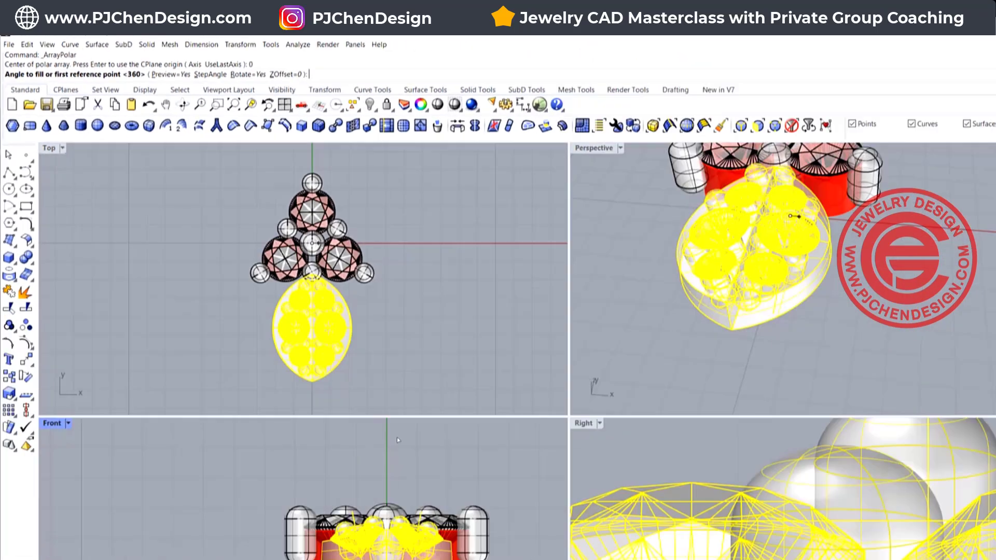
key("Return")
key("Return")
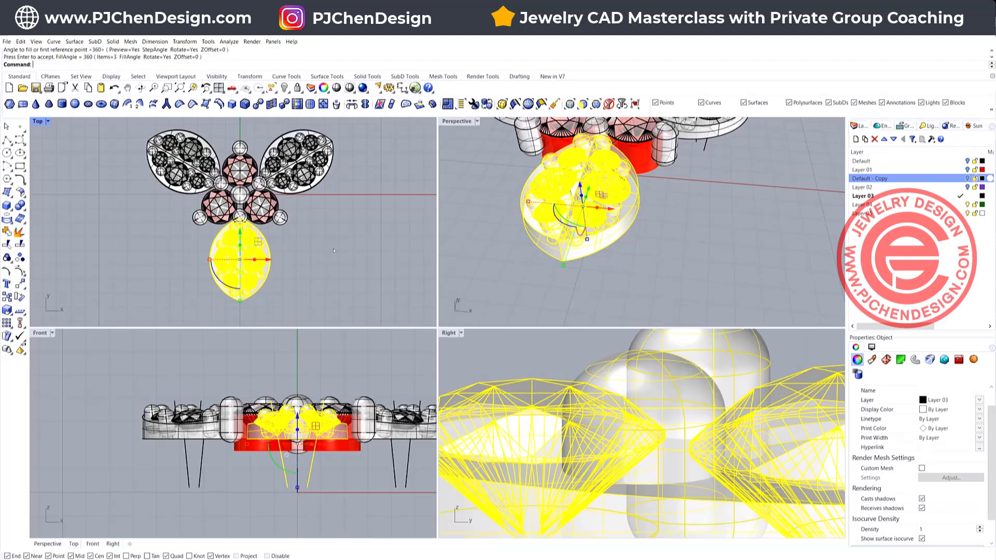
left_click(353, 209)
scroll(310, 212, "down", 4)
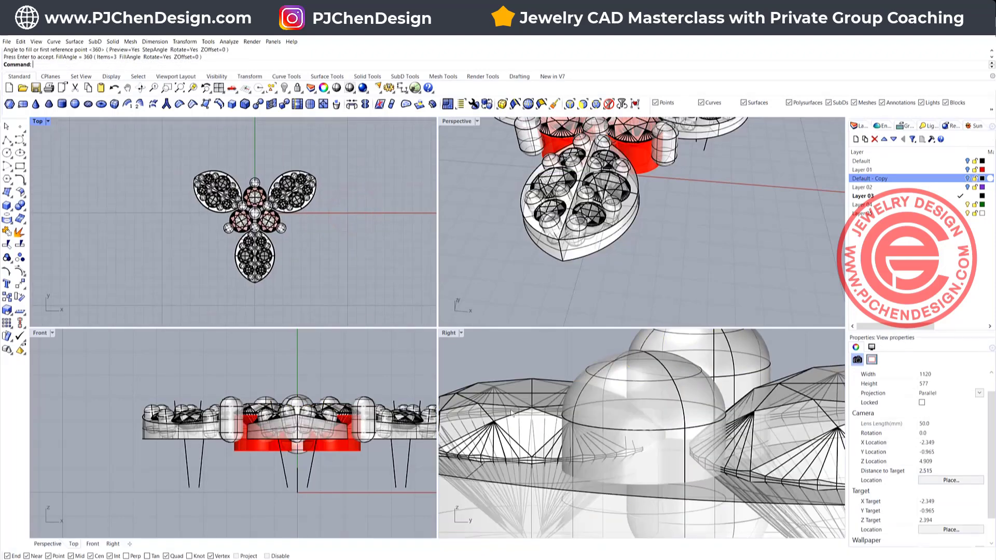
Step: Draw a box extending past the whole pendant in plan, from the ground plane up to the underside of the drops
scroll(292, 396, "down", 5)
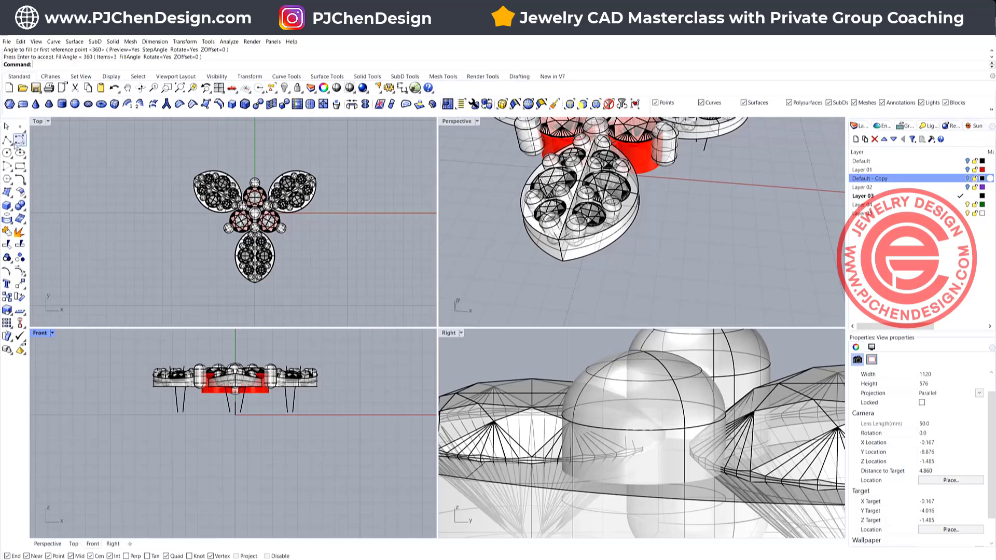
left_click(7, 205)
left_click(166, 159)
left_click(390, 311)
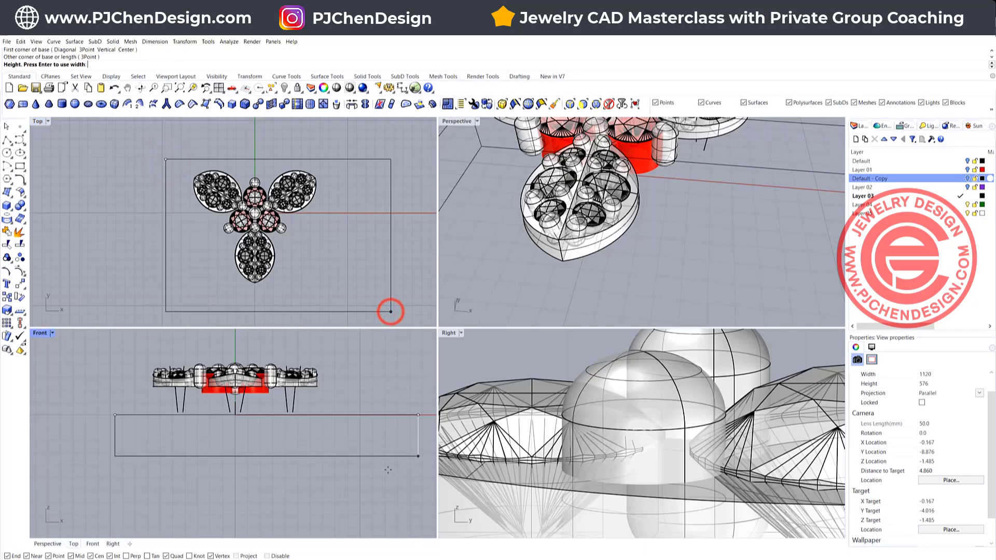
left_click(377, 385)
scroll(363, 385, "up", 4)
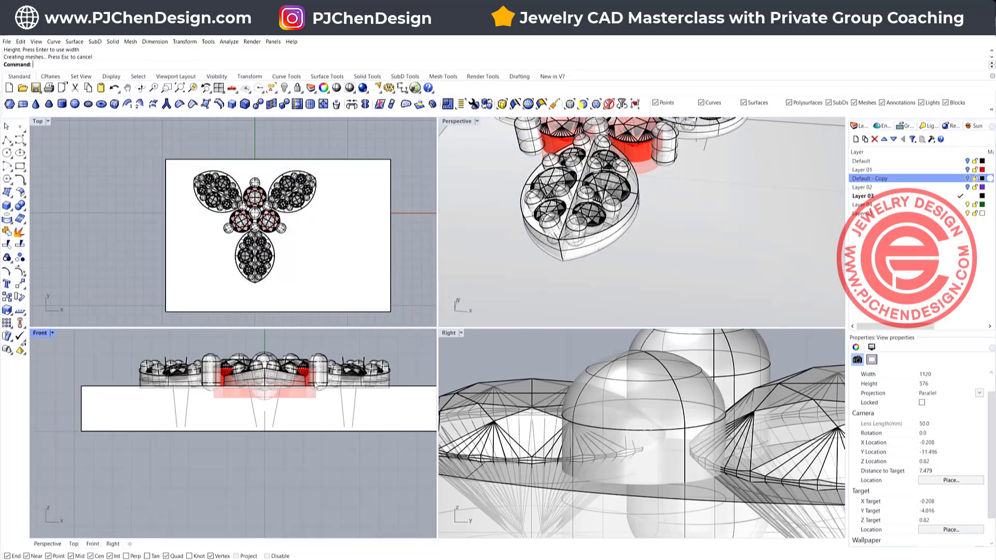
Step: Subtract the box from all the pendant parts with a Boolean Difference, trimming the underside flat, and clear the selection
scroll(316, 385, "down", 4)
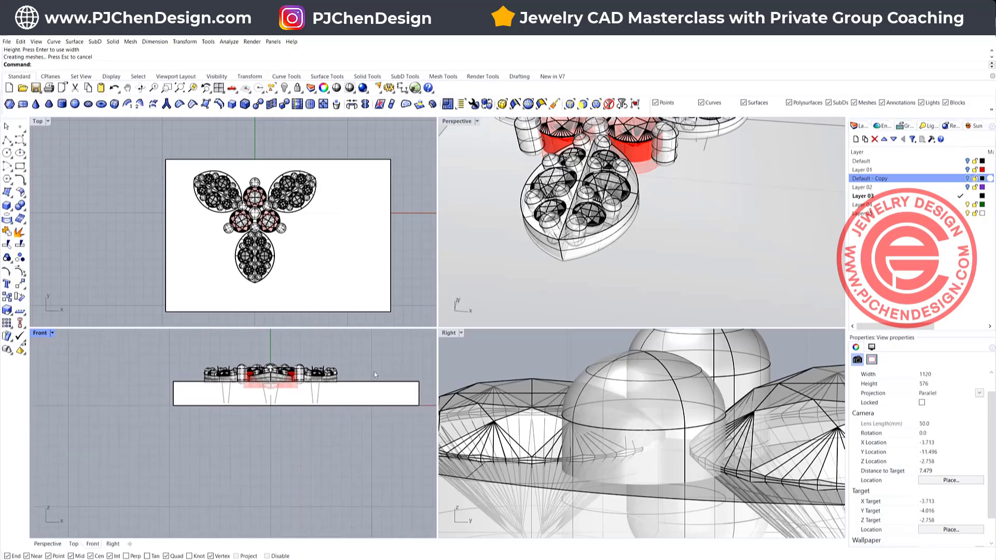
right_click_drag(375, 371, 337, 365)
key("ctrl+a")
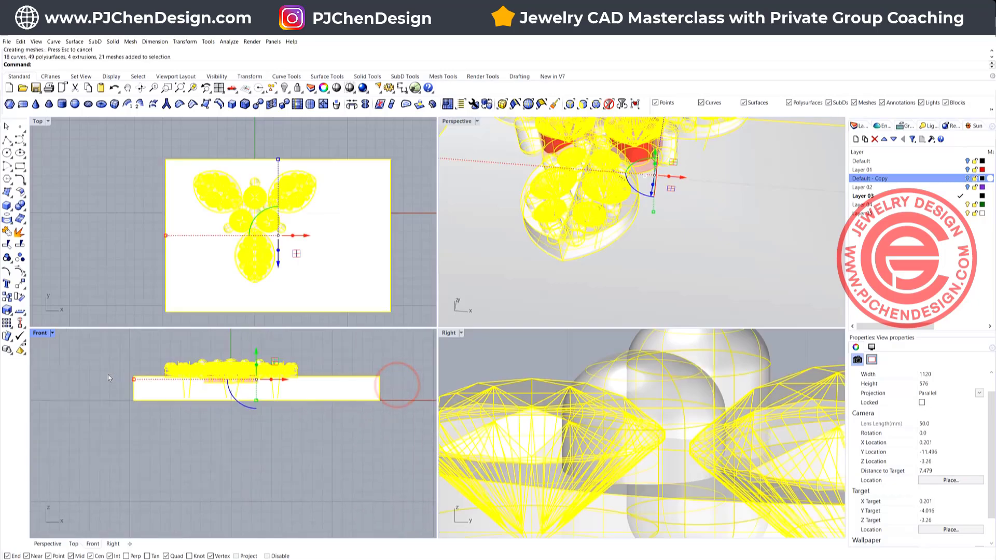
scroll(294, 389, "up", 3)
left_click(342, 389, "ctrl")
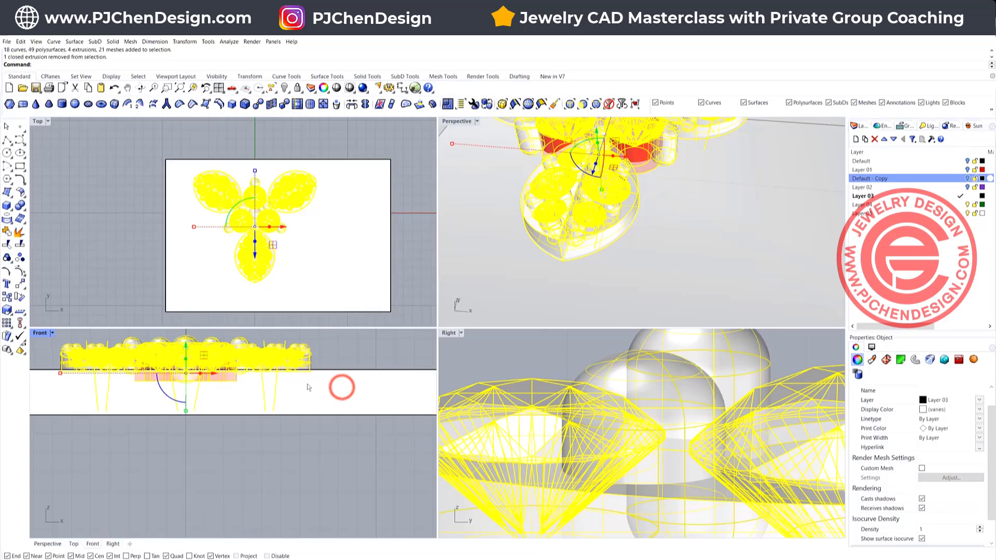
left_click(20, 205)
left_click(44, 205)
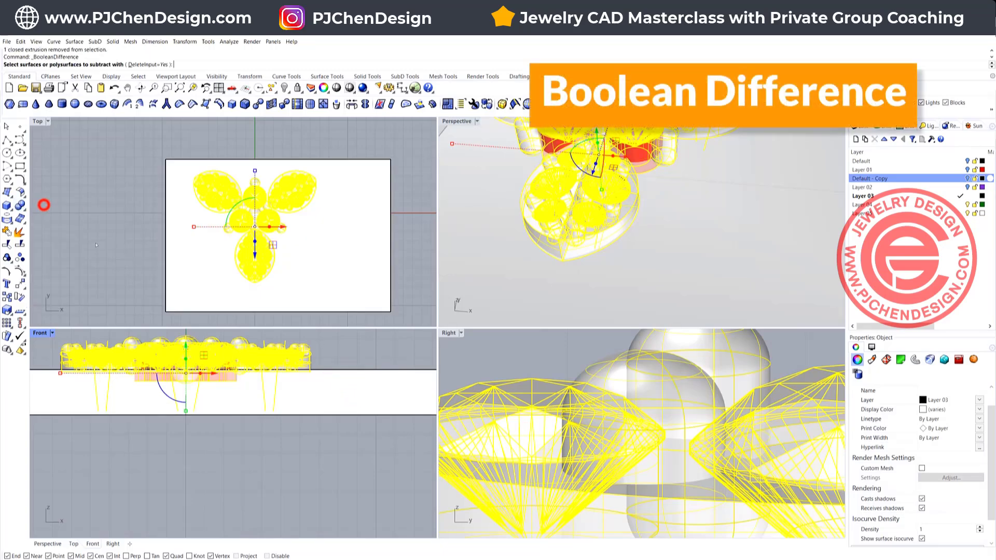
left_click(353, 405)
right_click(354, 404)
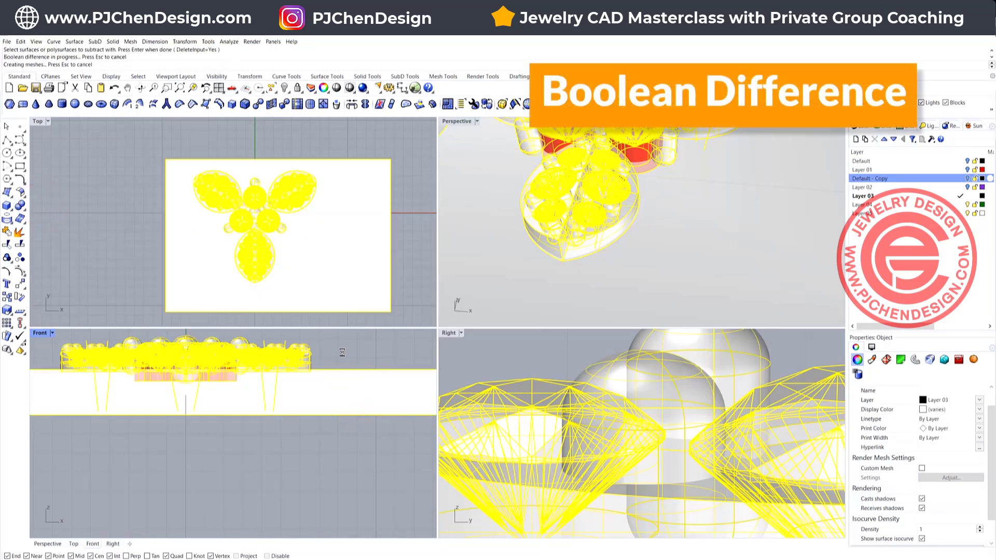
left_click(511, 323)
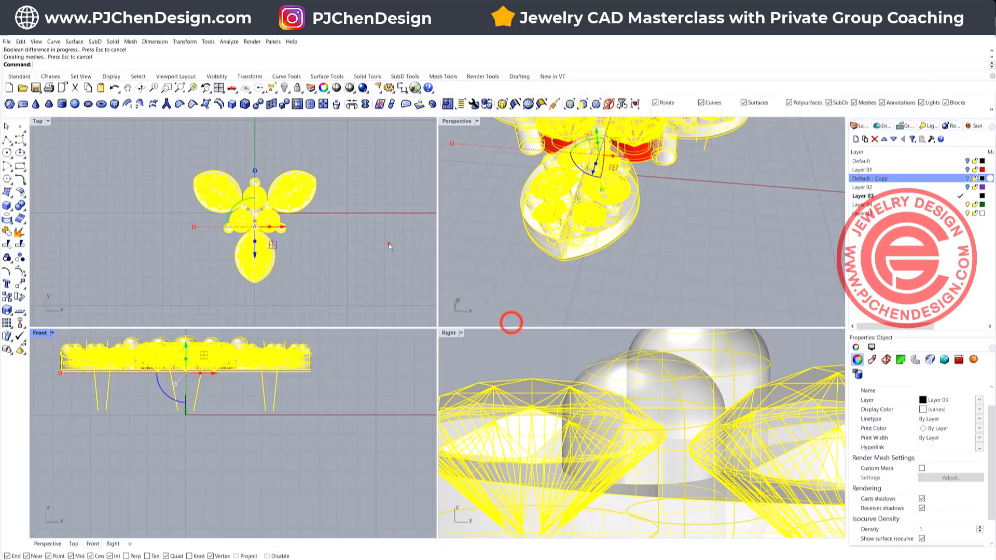
left_click(389, 245)
Step: Draw a small upright torus beside the upper-right drop in the front view to serve as a chain ring
right_click_drag(512, 214, 596, 222)
scroll(257, 191, "up", 4)
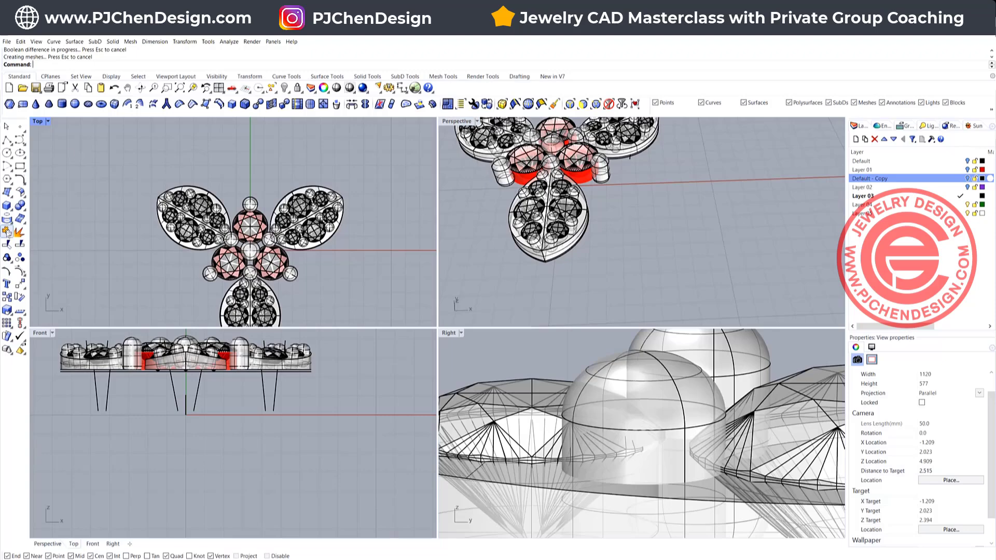
left_click(7, 206)
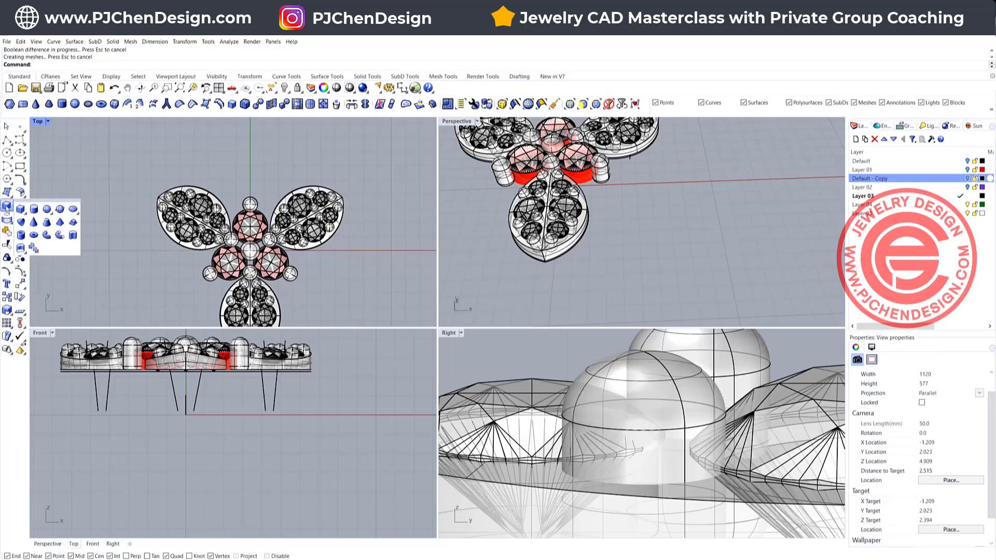
left_click(33, 235)
scroll(318, 377, "down", 3)
scroll(318, 377, "up", 2)
left_click(319, 376)
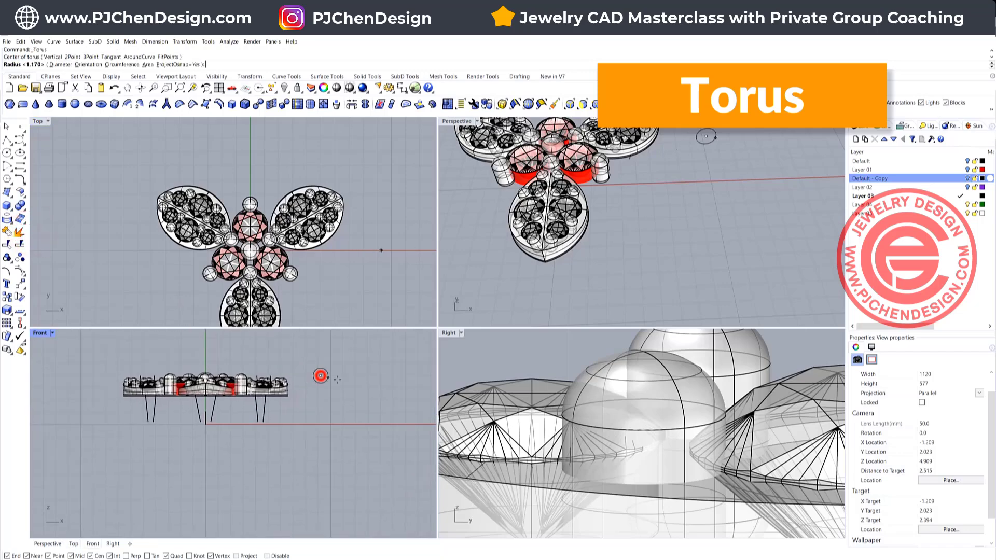
scroll(335, 375, "up", 3)
left_click(334, 376)
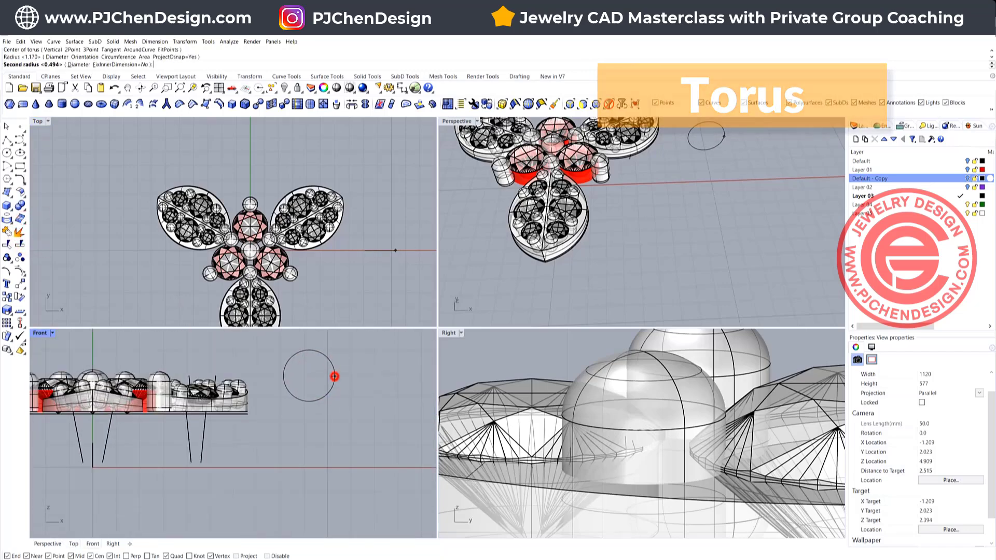
left_click(337, 383)
Step: Rotate the torus in line with the upper-right drop's axis and move it to overlap the drop's outer tip at mid-thickness
left_click(338, 383)
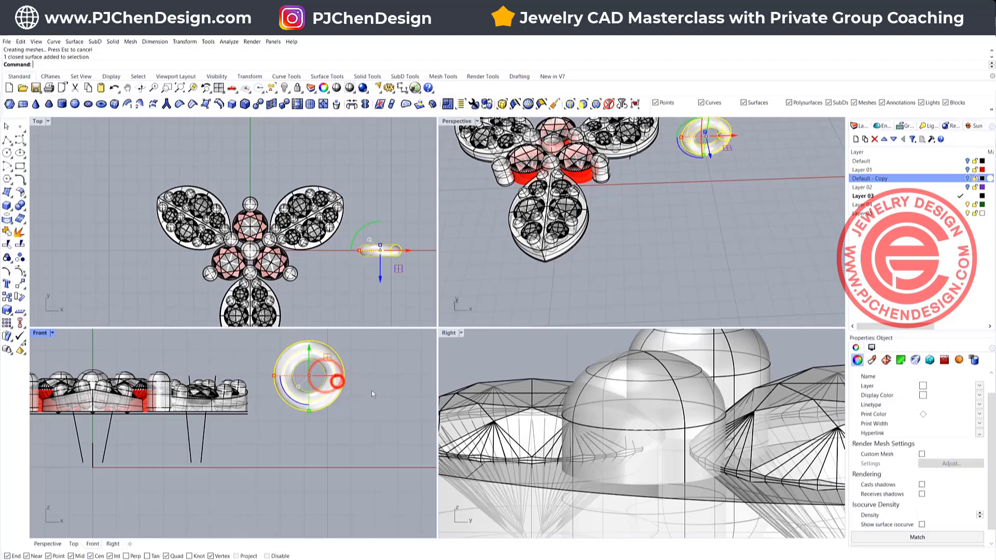
right_click_drag(348, 261, 290, 284)
left_click_drag(309, 251, 321, 217)
left_click_drag(265, 349, 265, 374)
left_click(351, 256)
Step: Mirror the torus across the vertical centre line onto the upper-left drop's tip, keeping the original
right_click_drag(321, 242, 373, 211)
left_click(19, 284)
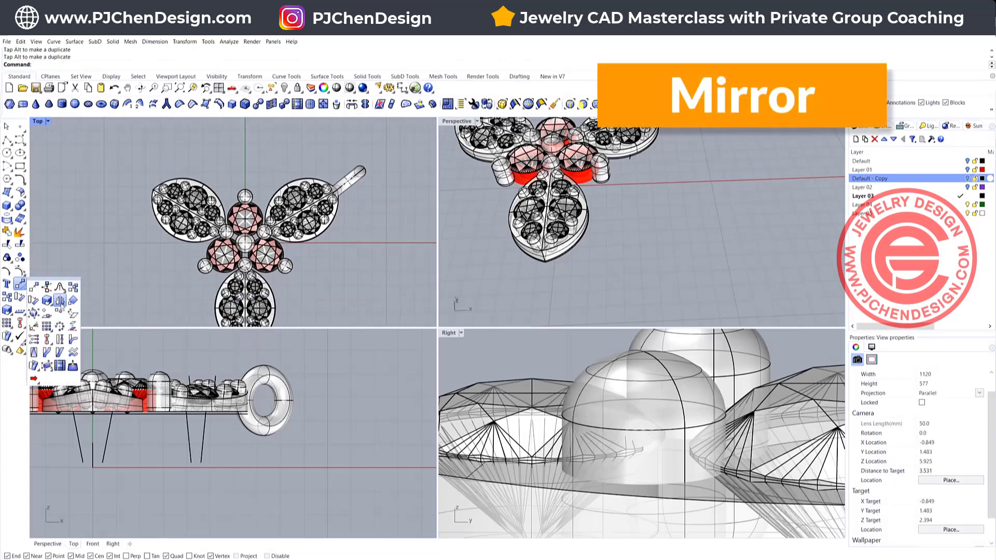
left_click(57, 304)
left_click(346, 174)
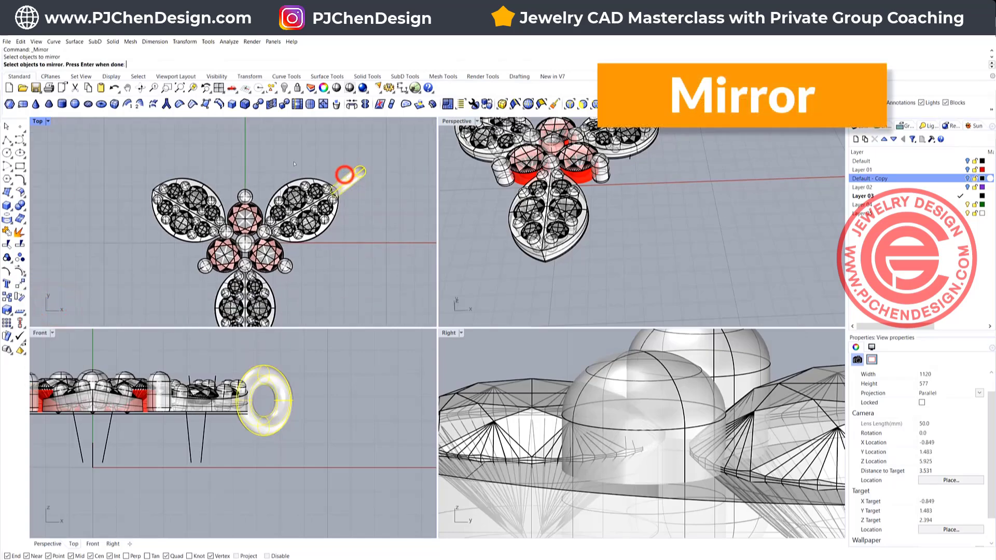
right_click(346, 174)
left_click(247, 189)
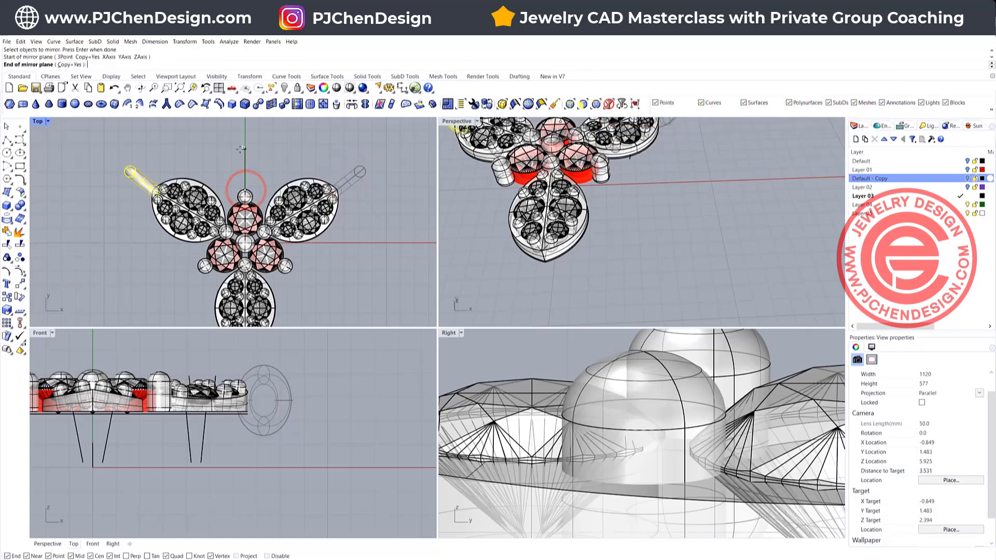
left_click(240, 150)
Step: Examine the torus joint at the upper-right drop's tip and inspect the whole pendant from several angles in the enlarged perspective view
scroll(357, 178, "up", 4)
scroll(353, 181, "up", 3)
left_click(327, 201)
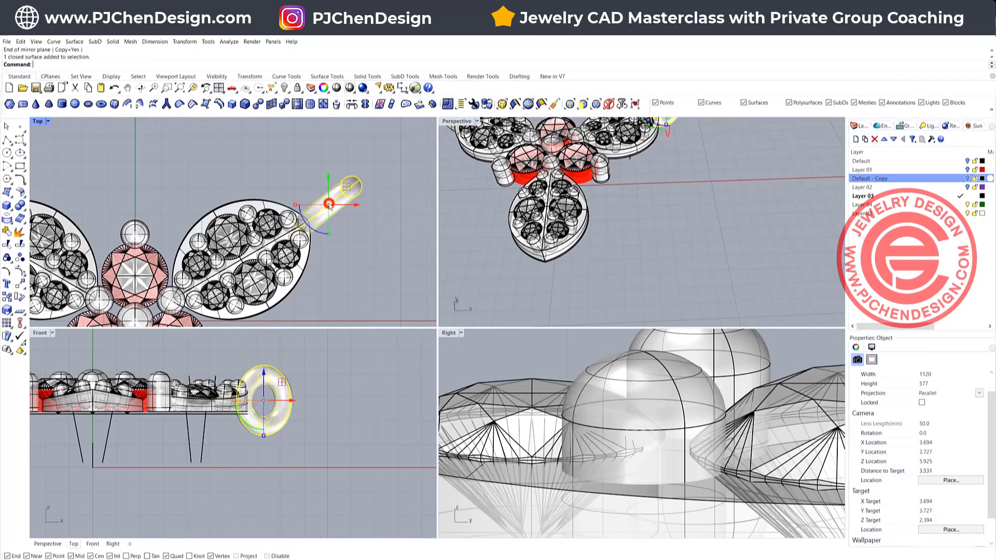
scroll(318, 209, "up", 2)
scroll(542, 228, "down", 7)
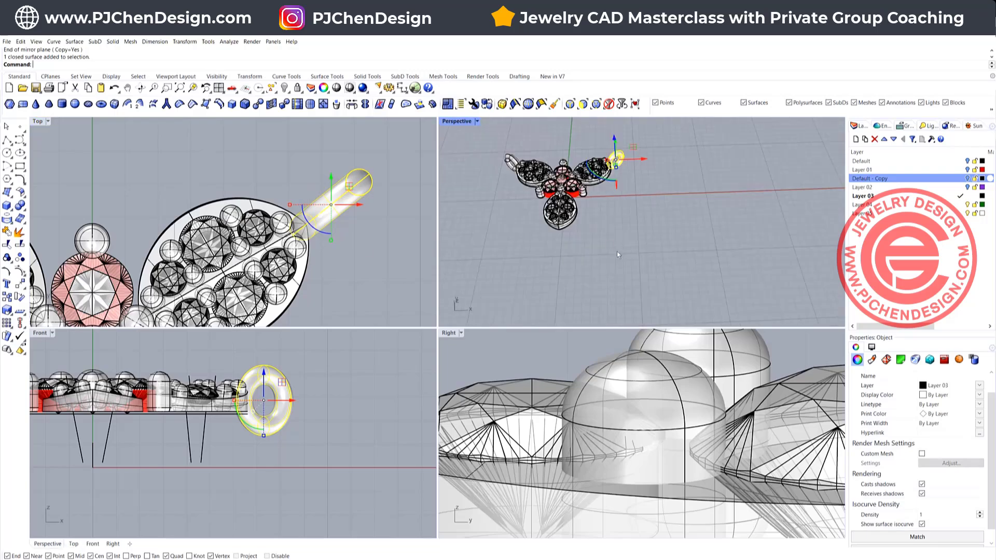
right_click_drag(617, 251, 557, 213)
double_click(447, 120)
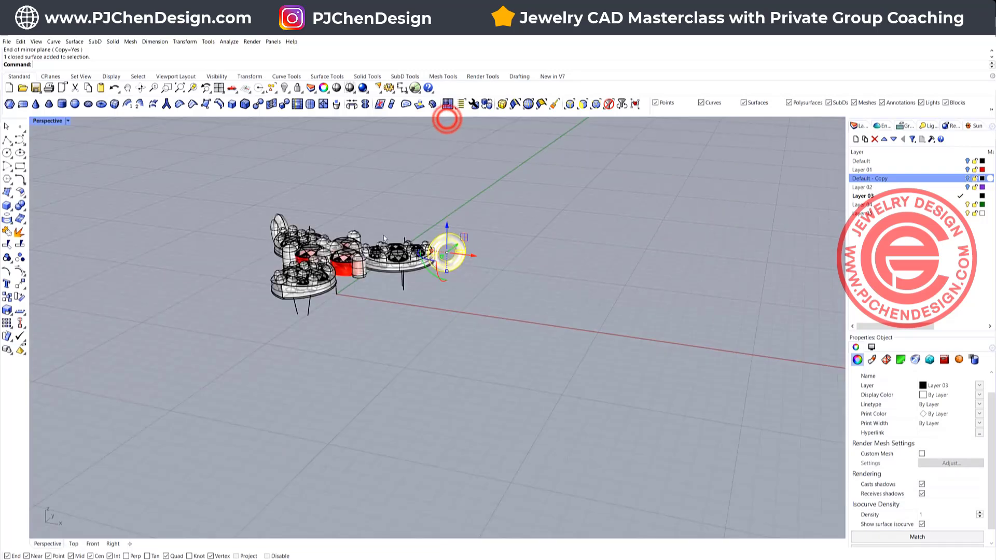
right_click_drag(383, 235, 338, 284)
scroll(322, 254, "up", 4)
scroll(415, 213, "up", 6)
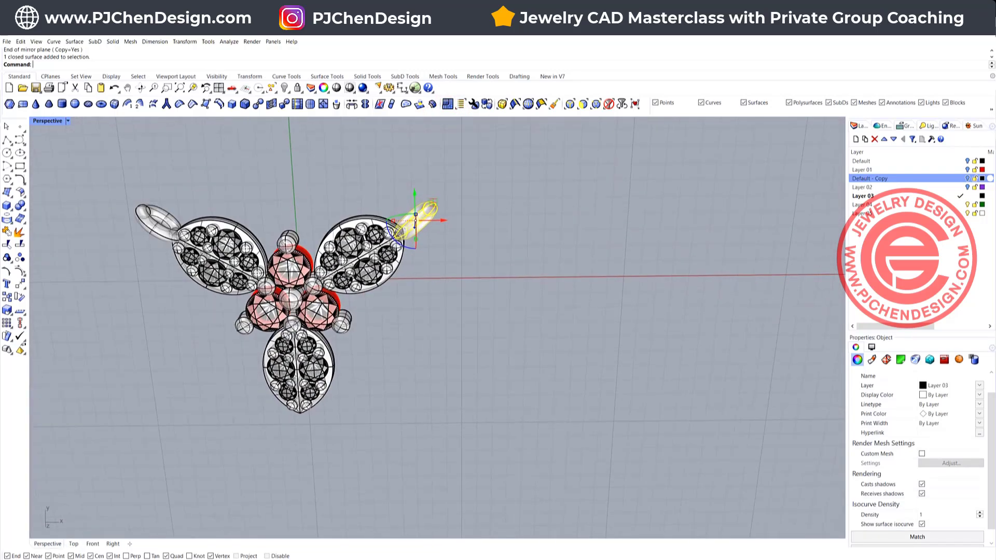
mouse_move(405, 206)
right_mouse_down()
mouse_move(438, 207)
mouse_move(403, 182)
mouse_move(415, 192)
right_mouse_up()
scroll(416, 192, "down", 4)
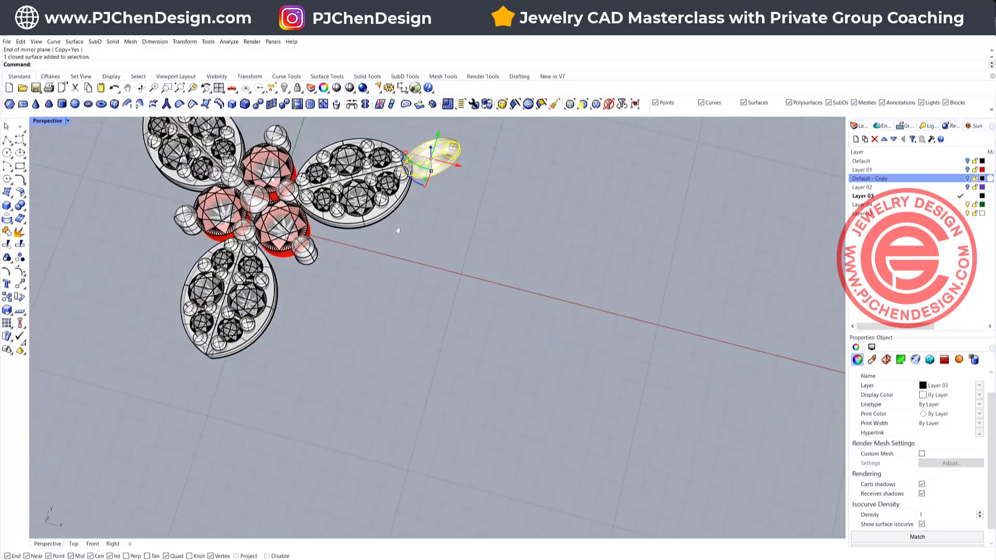
right_click_drag(398, 231, 475, 271, "shift")
right_click_drag(422, 213, 424, 231)
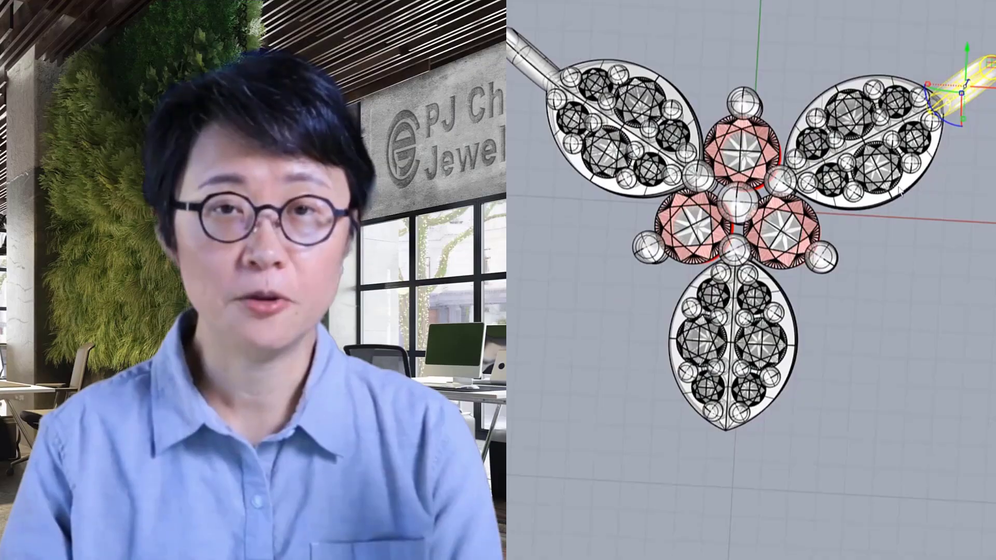
scroll(900, 193, "up", 4)
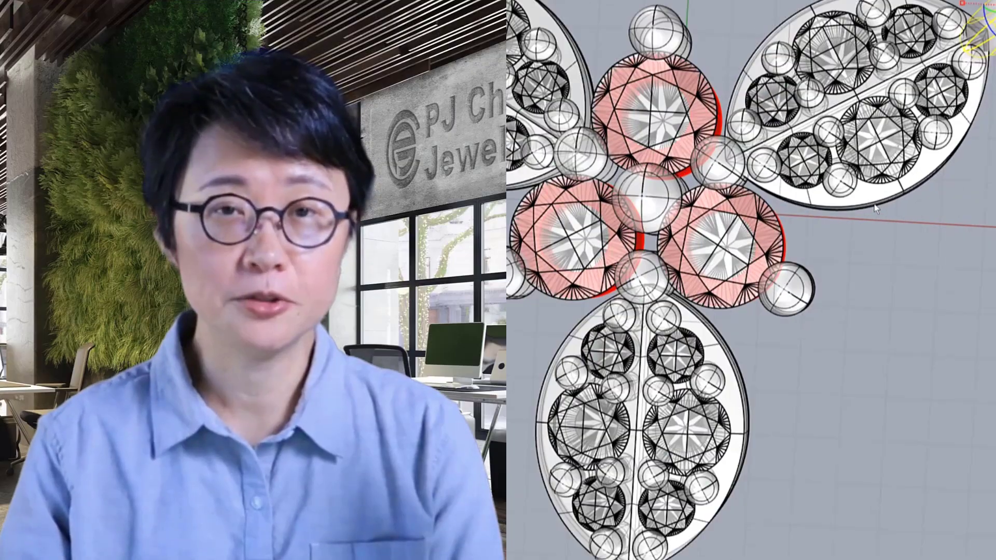
right_click_drag(900, 205, 912, 170)
scroll(905, 121, "down", 4)
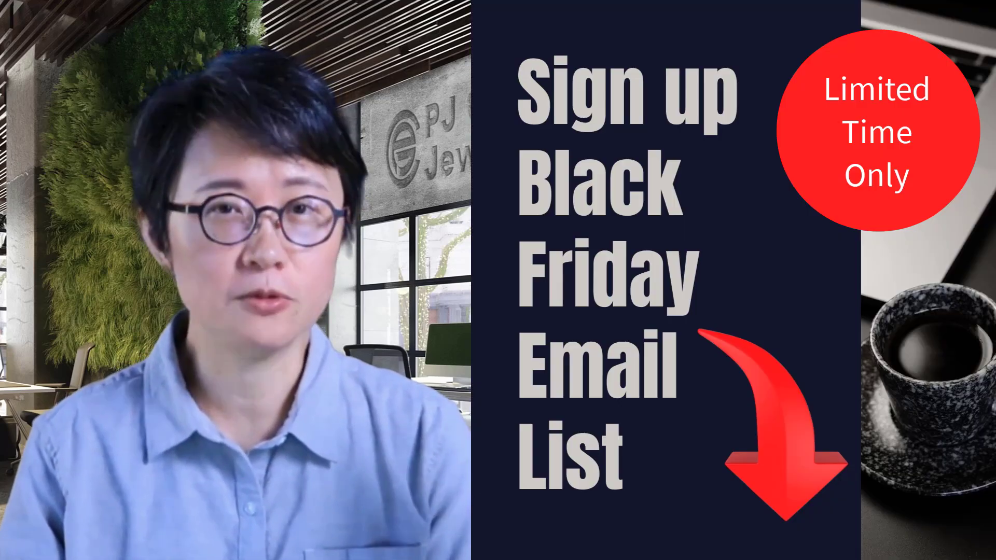